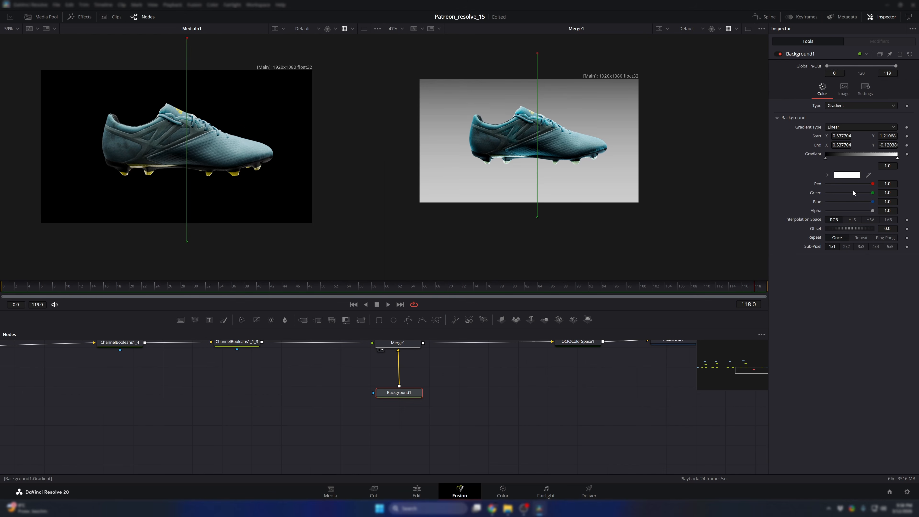
- Change the end colour of the Background1 gradient to a brighter blue, about 0.2 red, 0.52 green and 1.0 blue
left_click(847, 175)
left_click(403, 199)
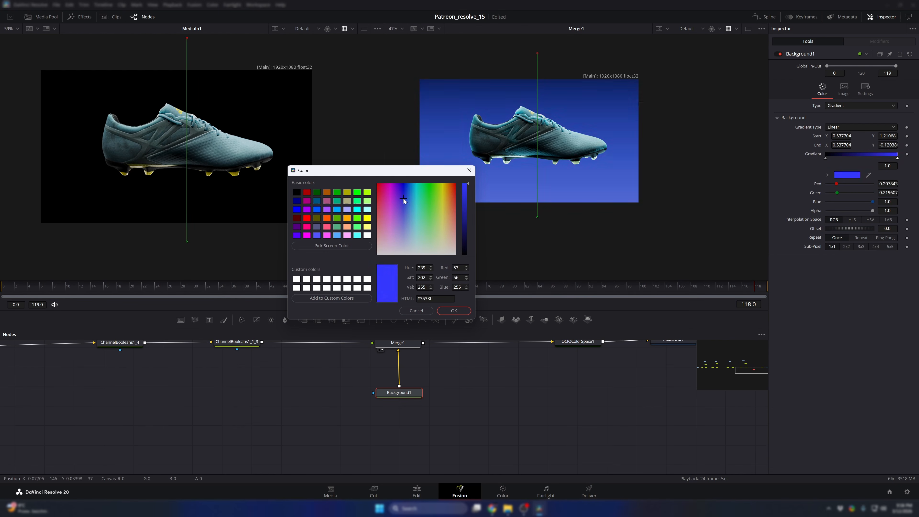
left_click(409, 198)
left_click(453, 311)
- Reposition the gradient's ends to about X 0.52, Y 1.05 for the start and X 0.52, Y -0.57 for the end
left_click_drag(537, 54, 537, 77)
left_click_drag(537, 217, 535, 276)
left_click_drag(536, 77, 535, 73)
left_click_drag(535, 276, 534, 273)
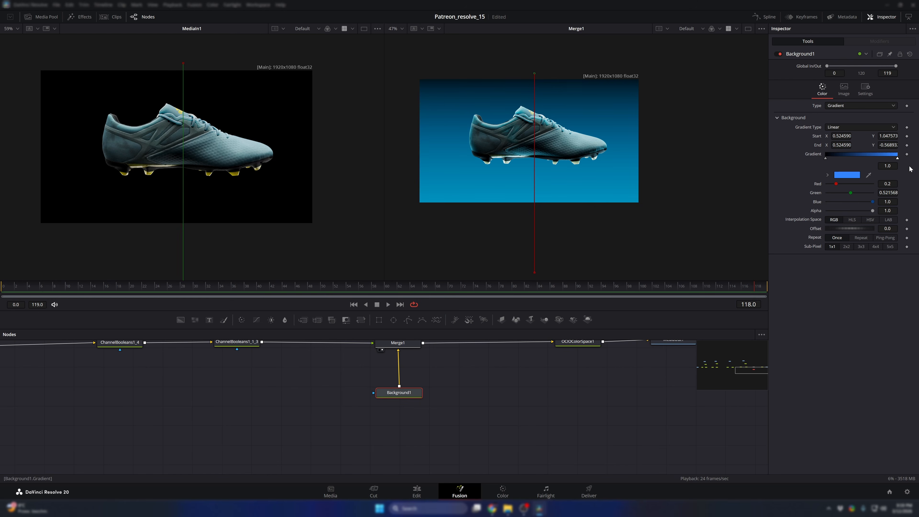
- Darken the gradient's end colour to a deep navy blue, about 0.05 red, 0.15 green and 0.28 blue
left_click(847, 174)
left_click_drag(542, 214, 538, 236)
left_click_drag(502, 172, 394, 169)
left_click(423, 309)
- Stretch the gradient line so its start lies farther above the frame and its end farther below the frame
left_click_drag(534, 74, 533, 58)
scroll(541, 224, "down", 2)
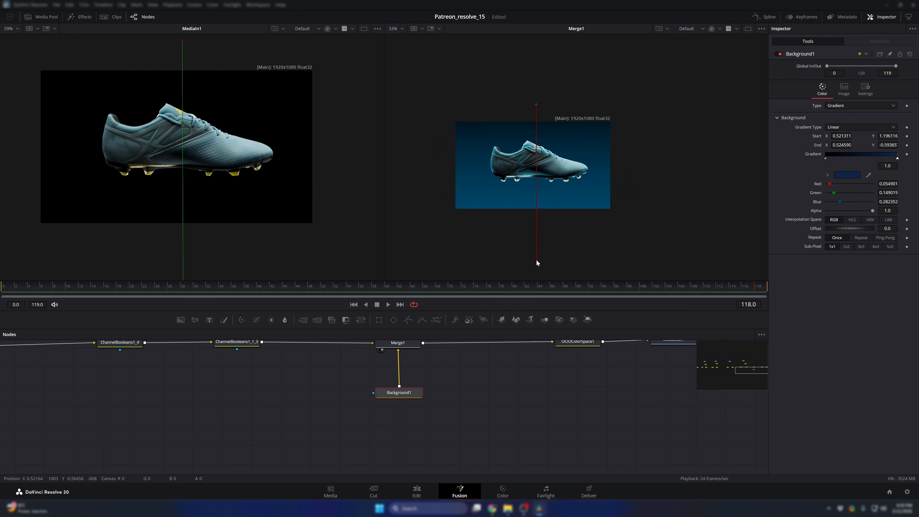
left_click_drag(536, 258, 539, 285)
mouse_move(536, 106)
left_mouse_down()
mouse_move(534, 122)
mouse_move(539, 104)
left_mouse_up()
- Make room around the Background1 node, add a Color Corrector node beside it and adjust its setting
left_click_drag(409, 396, 409, 433)
left_click(384, 371)
left_click_drag(372, 396, 412, 362)
left_click(242, 320)
left_click_drag(431, 376, 419, 421)
left_click_drag(850, 260, 845, 260)
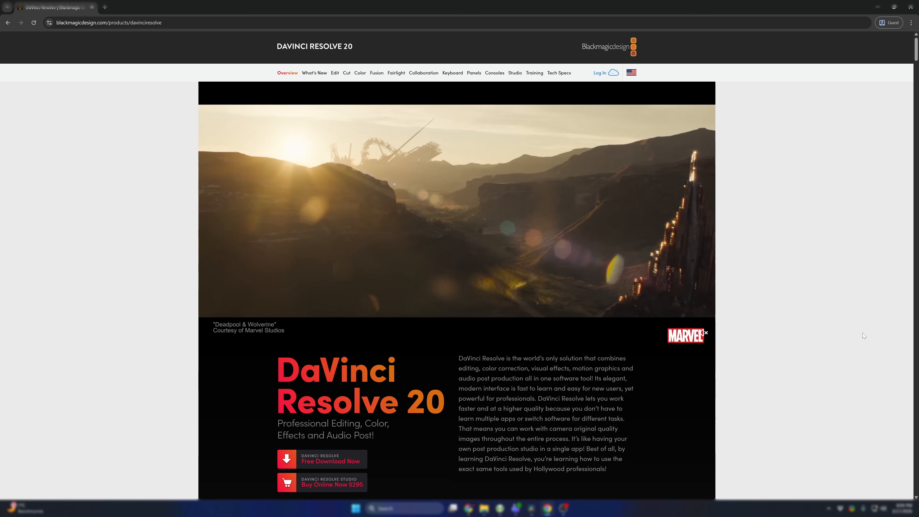
- Look over the DaVinci Resolve 20 product page in the browser, including its free download option
scroll(572, 269, "down", 5)
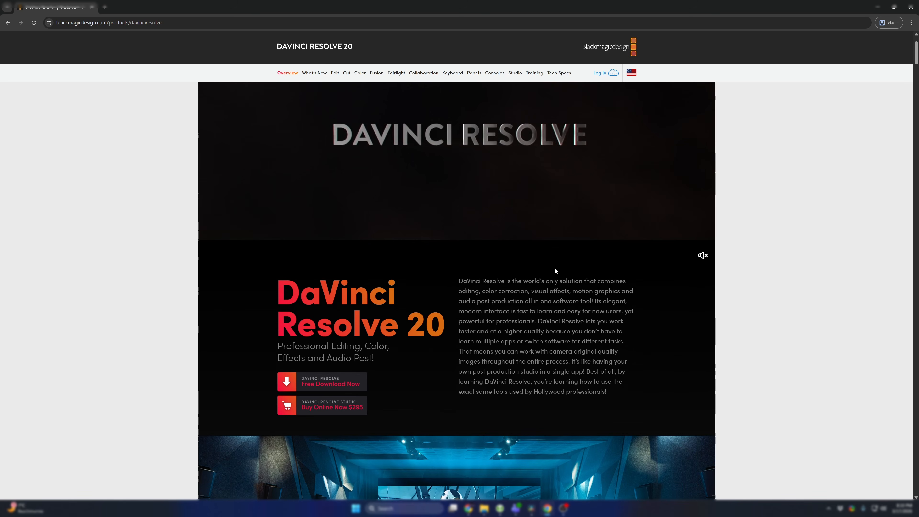
scroll(409, 265, "up", 1)
left_click(322, 281)
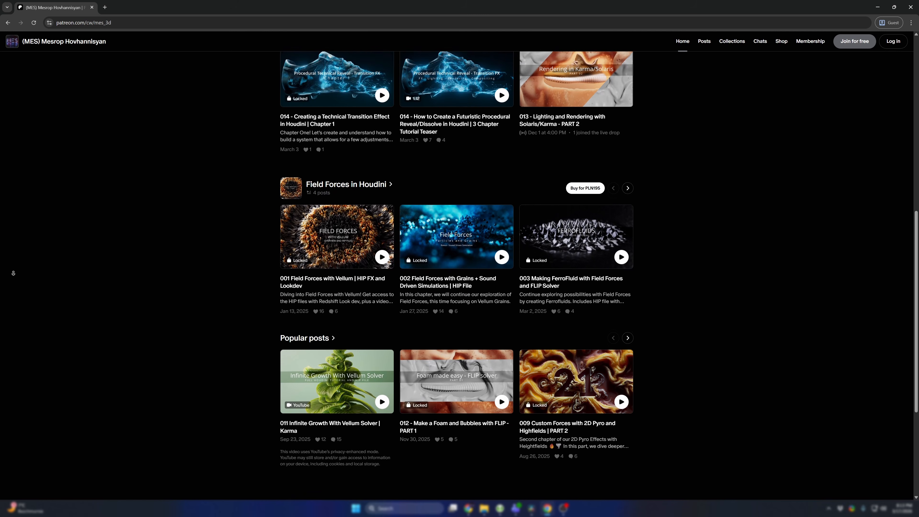
scroll(11, 283, "down", 8)
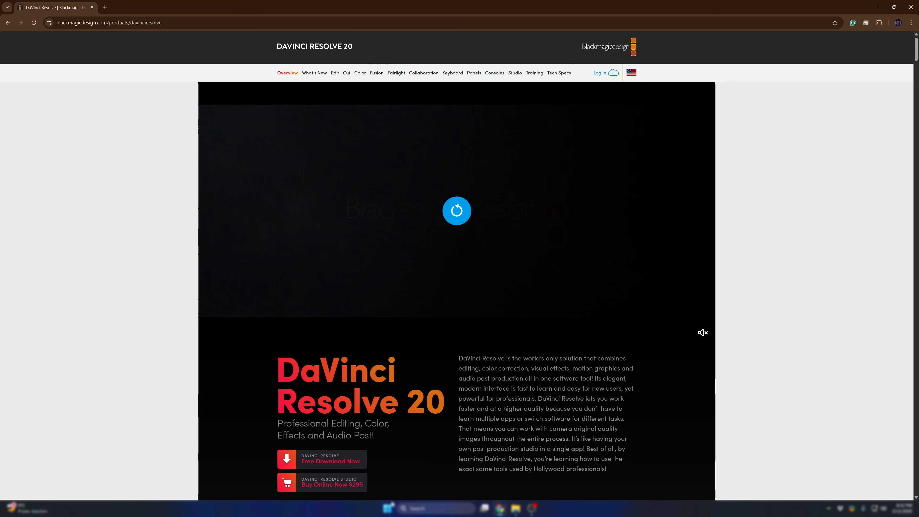
- Launch DaVinci Resolve and create a new local project named Patreon_resolve_15
left_click(388, 508)
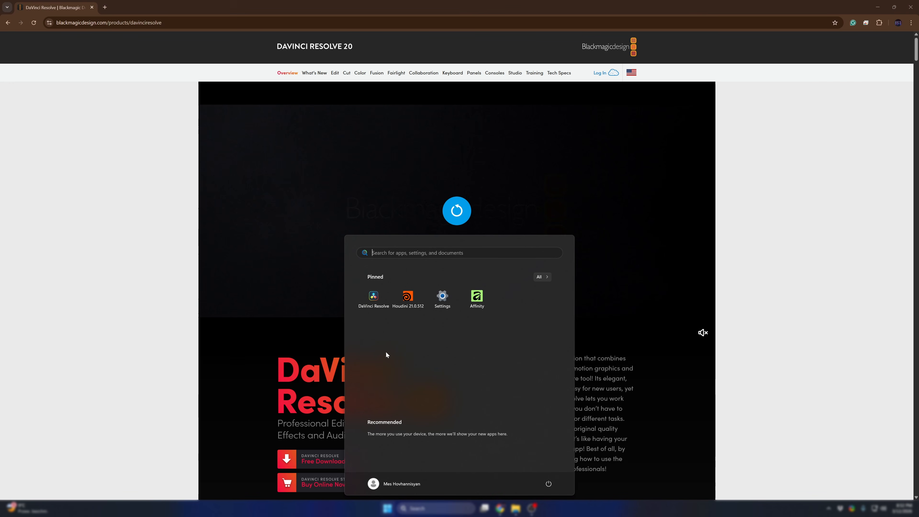
left_click(373, 298)
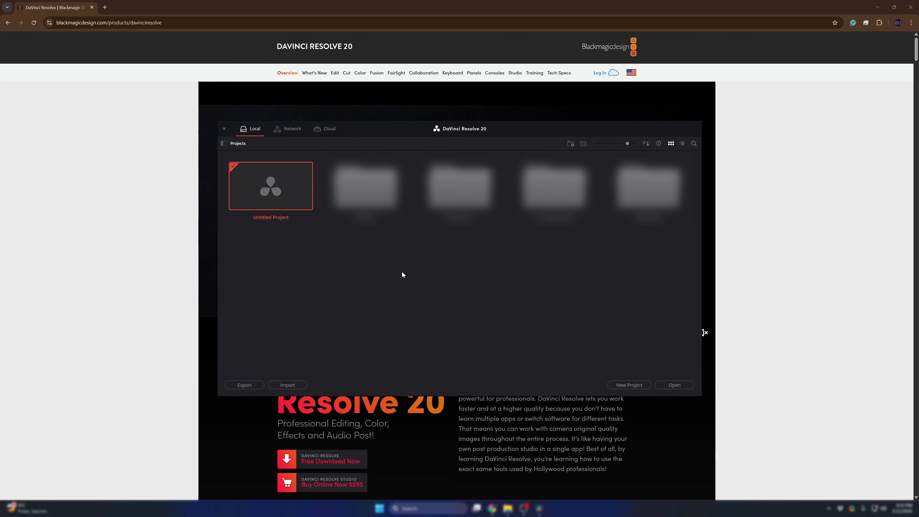
right_click(373, 275)
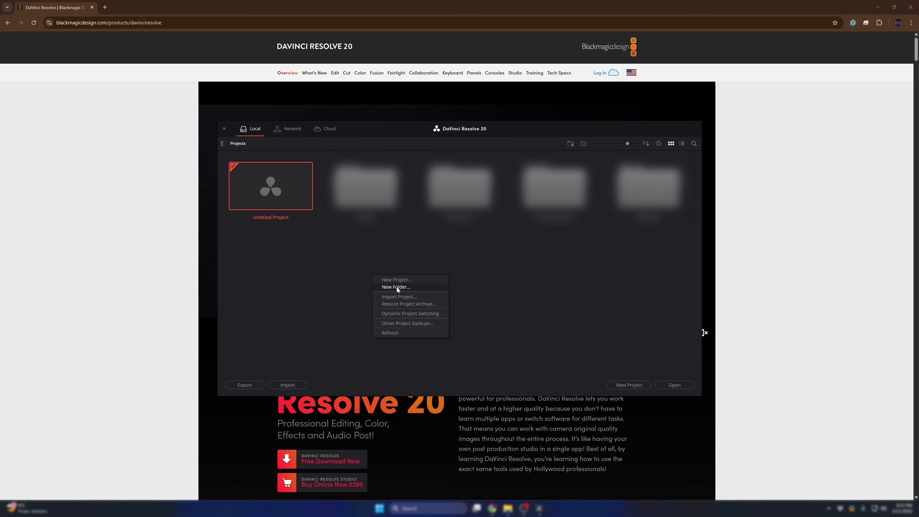
left_click(345, 258)
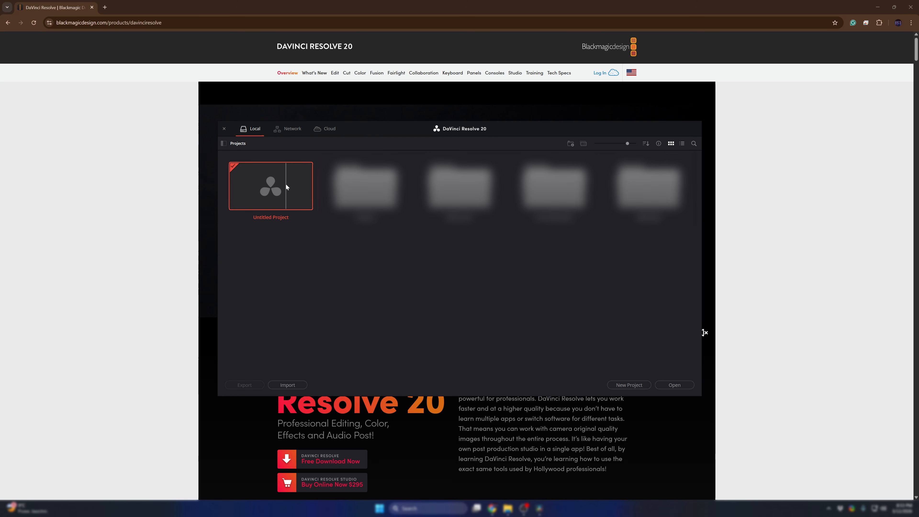
right_click(395, 266)
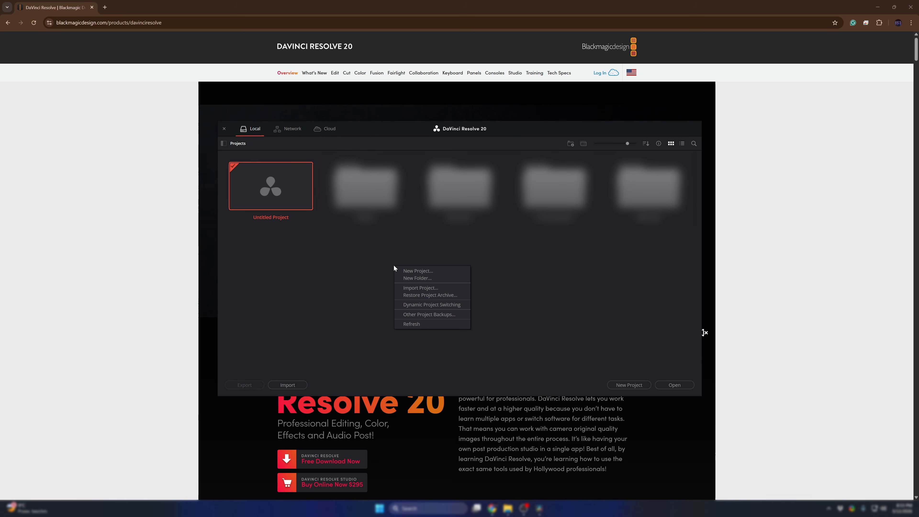
left_click(418, 270)
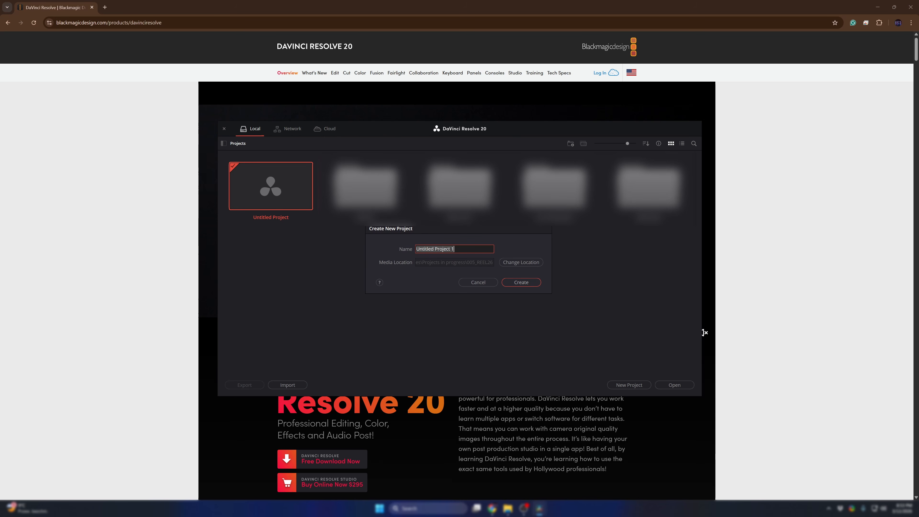
type("Patreon_resolve_15")
left_click(521, 283)
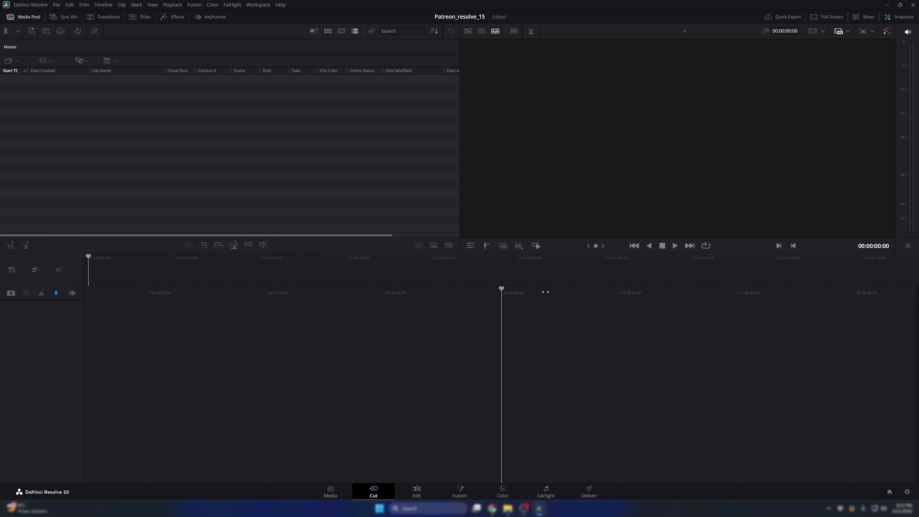
- Go to the Edit page and import the 013_tech_reveal_FX_001 render folder from File Explorer into the media pool
left_click(417, 494)
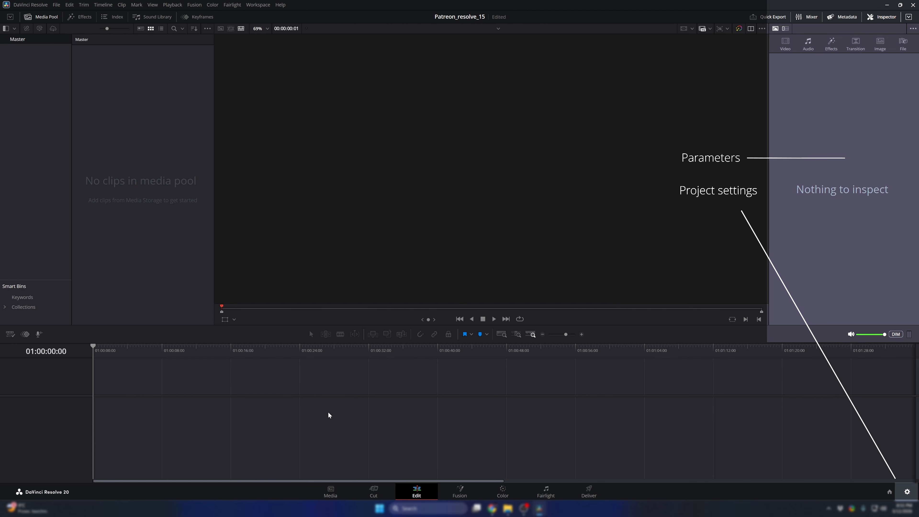
mouse_move(507, 508)
left_click(524, 467)
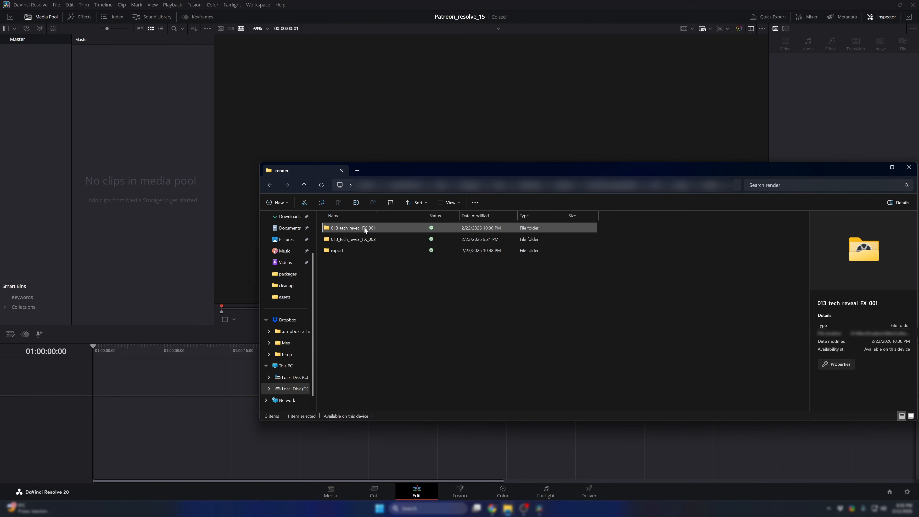
left_click_drag(364, 229, 123, 119)
left_click(156, 105)
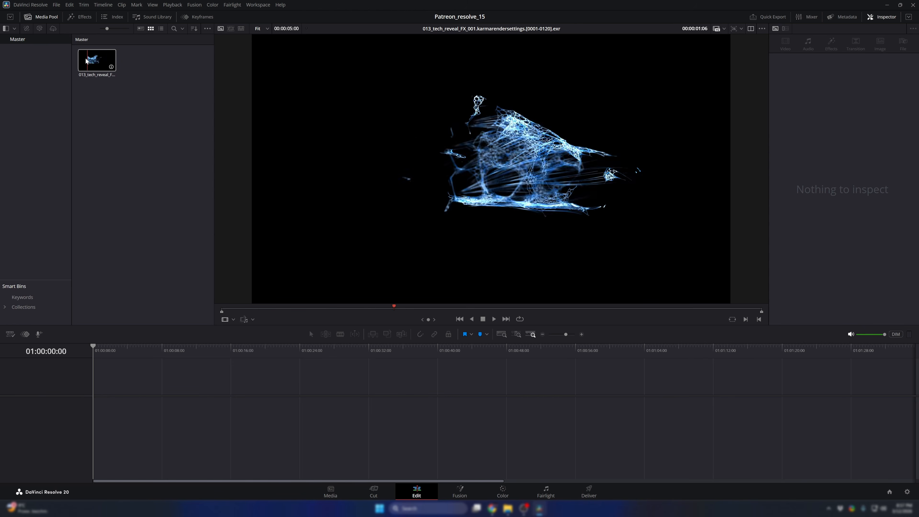
- Review the video attributes of the imported EXR sequence, such as its frame rate, and accept them
right_click(98, 65)
left_click(133, 221)
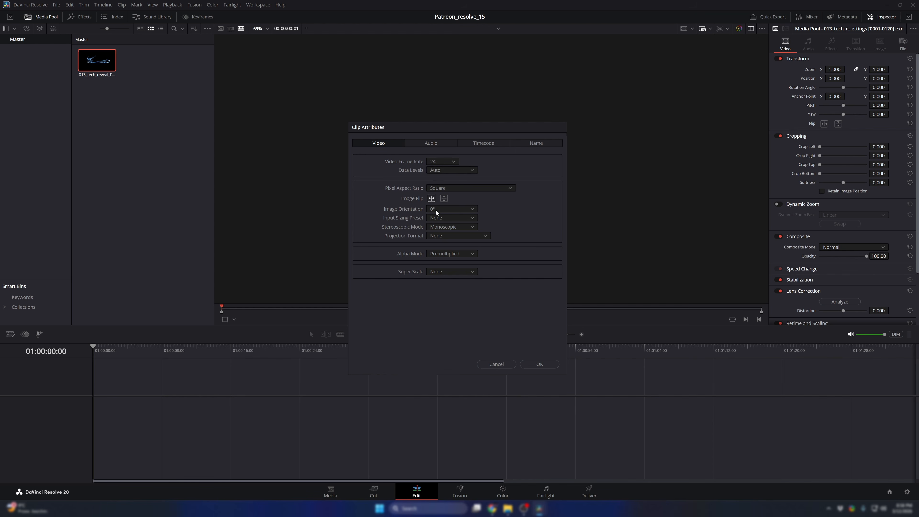
left_click(539, 365)
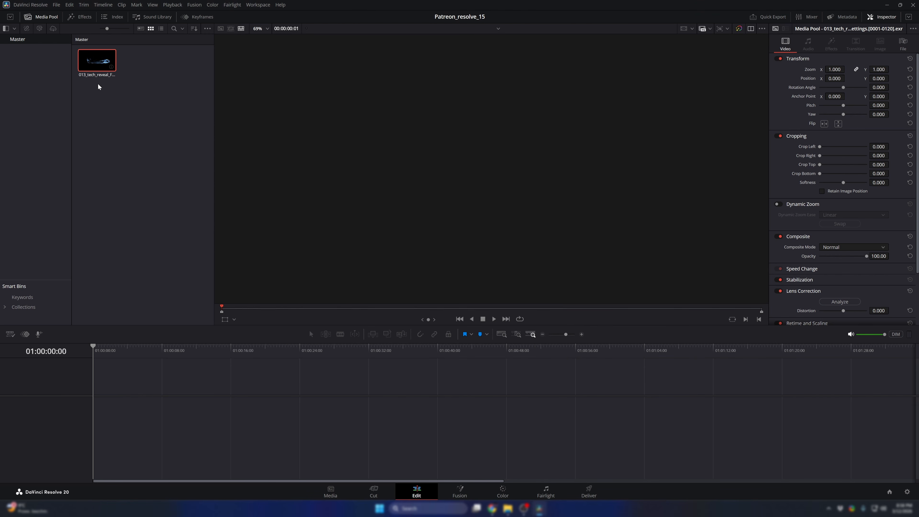
- Place the EXR sequence at the start of a new timeline and save the project
left_click_drag(96, 61, 95, 397)
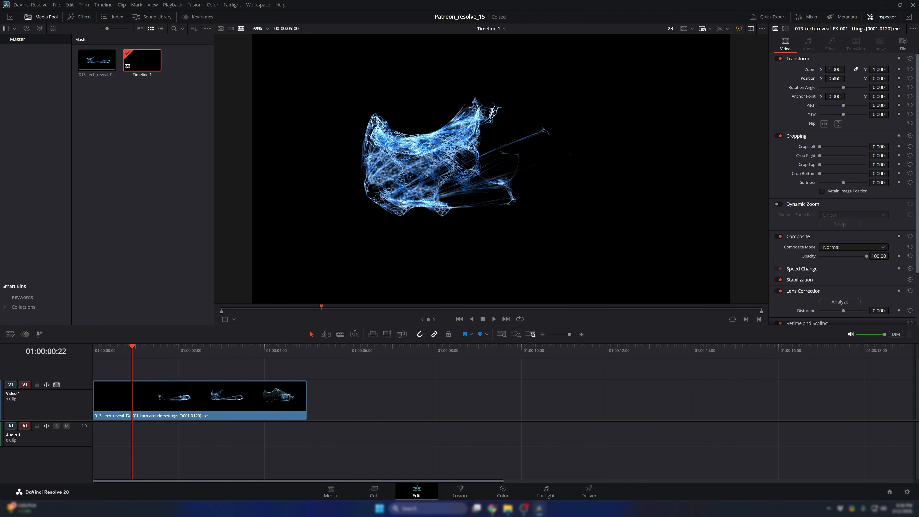
key("ctrl+s")
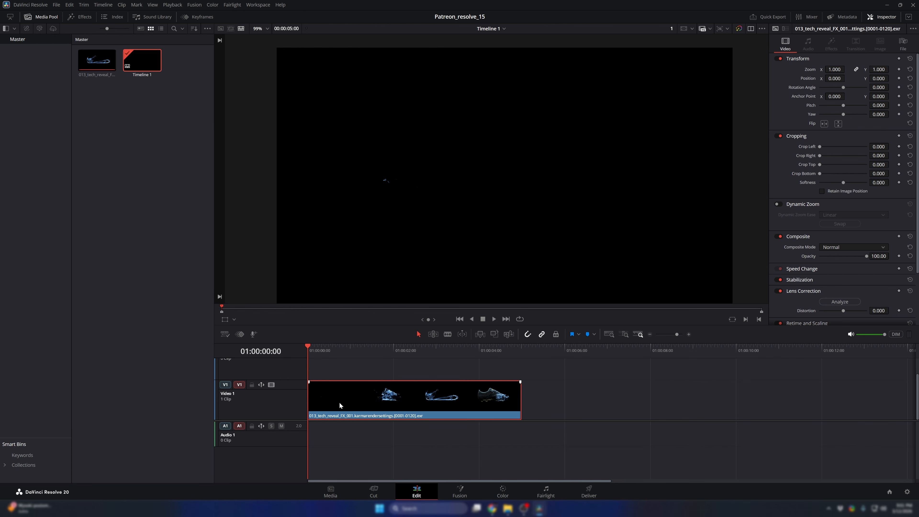
- Hide and restore the Inspector and the Media Pool
left_click(889, 16)
left_click(891, 18)
left_click(43, 17)
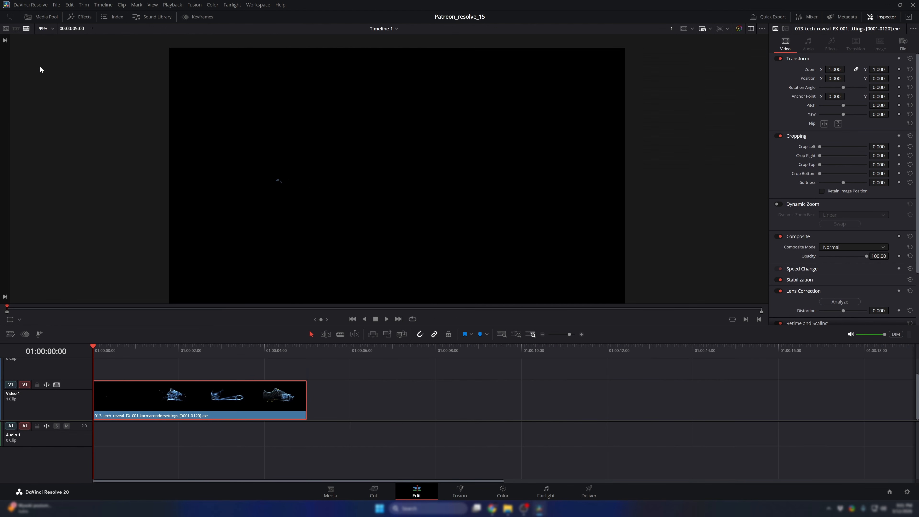
left_click(43, 18)
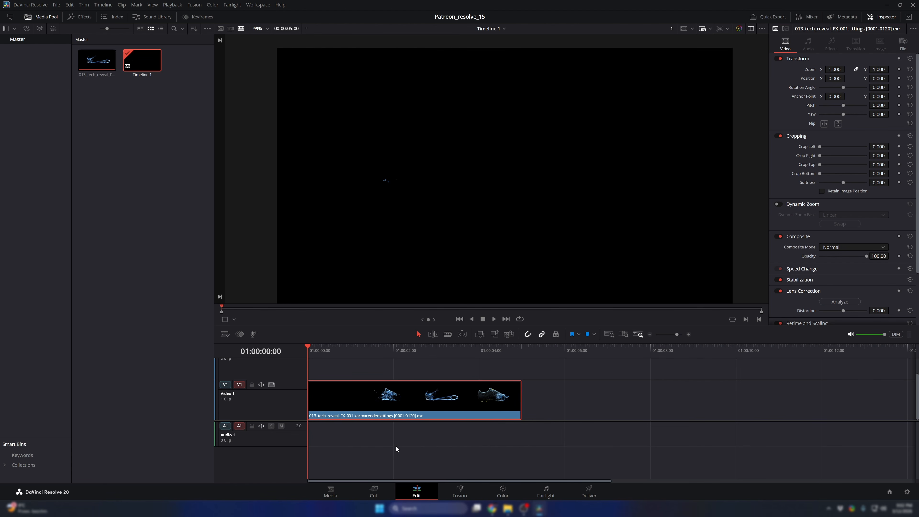
- Open the timeline's EXR clip in the Fusion page
left_click(461, 494)
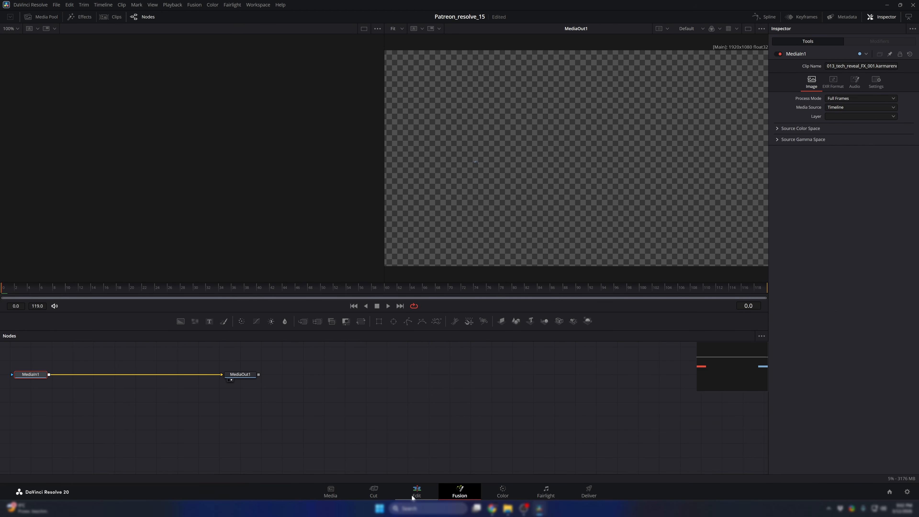
left_click(412, 494)
right_click(355, 397)
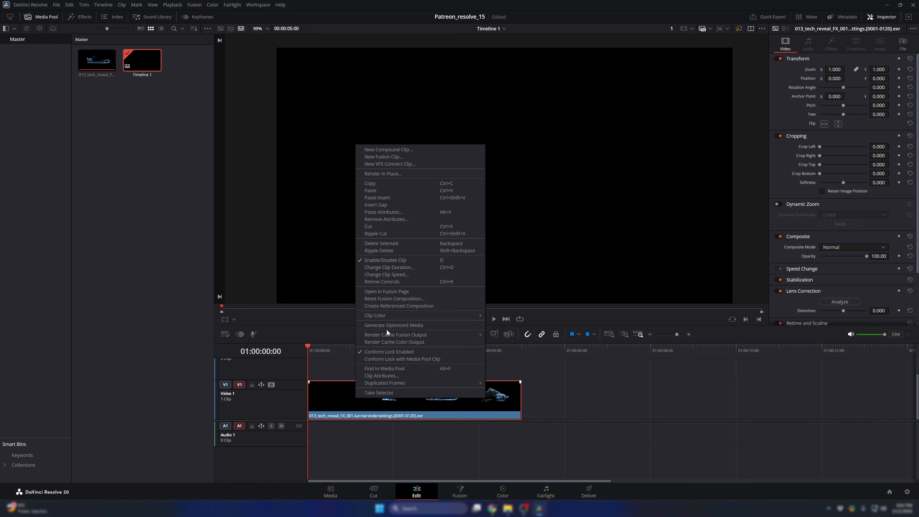
left_click(387, 292)
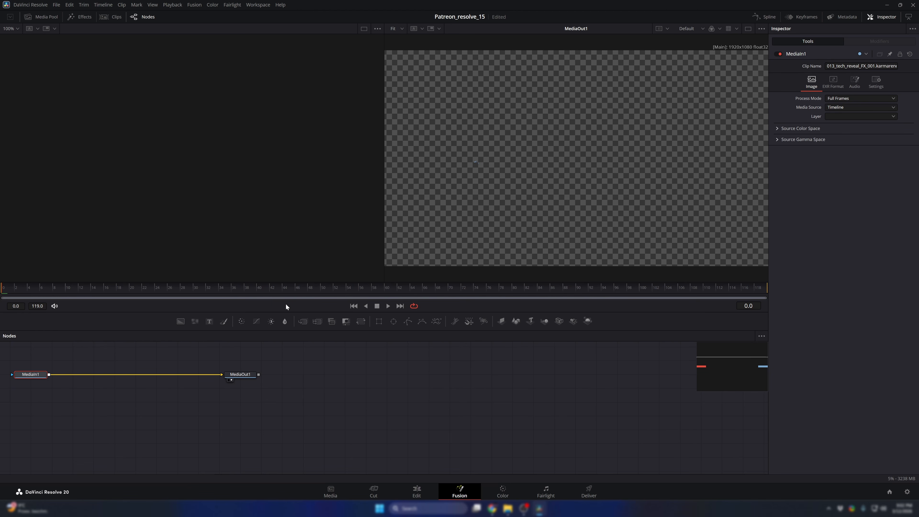
- Preview the shoe animation, scrub to frame 74 and turn off the checker underlay in the MediaOut1 viewer
key("space")
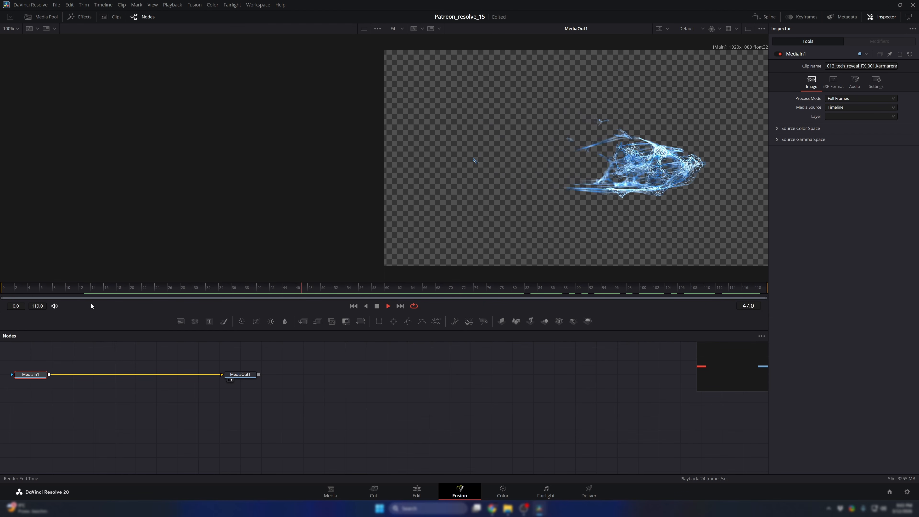
key("space")
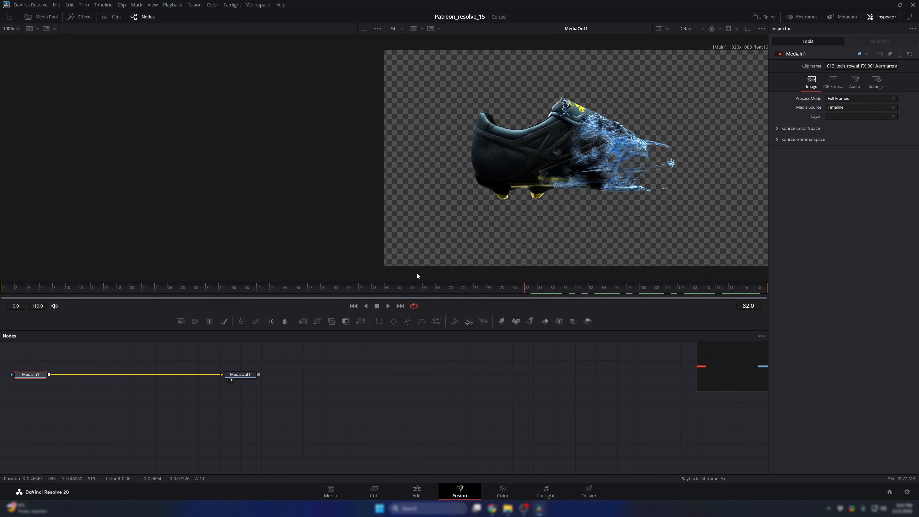
left_click_drag(536, 288, 480, 297)
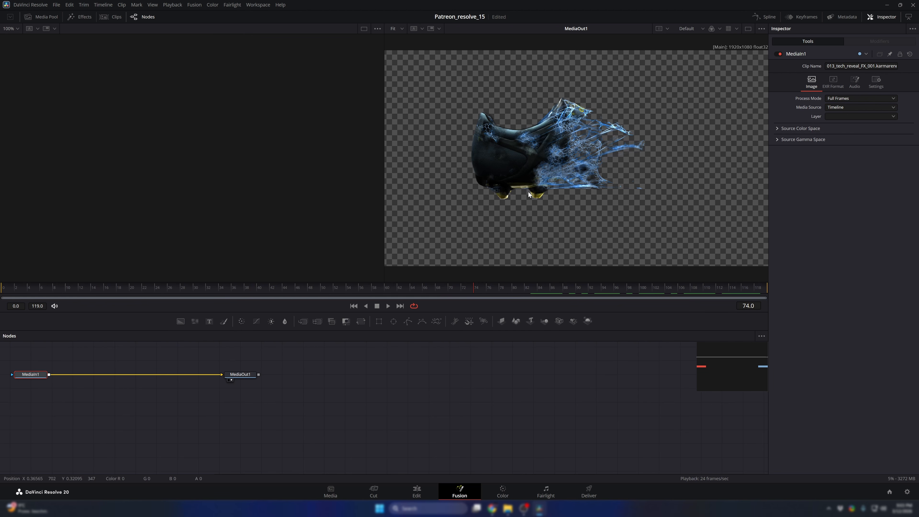
left_click(763, 28)
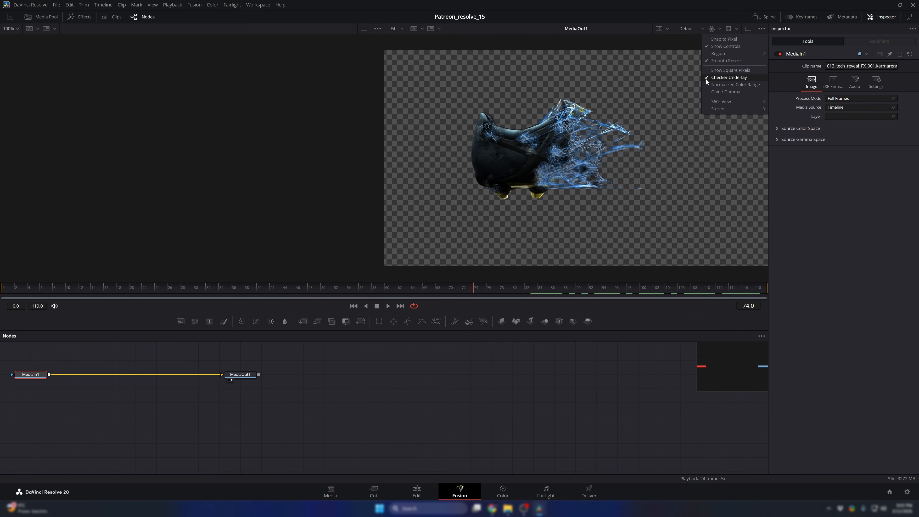
left_click(714, 77)
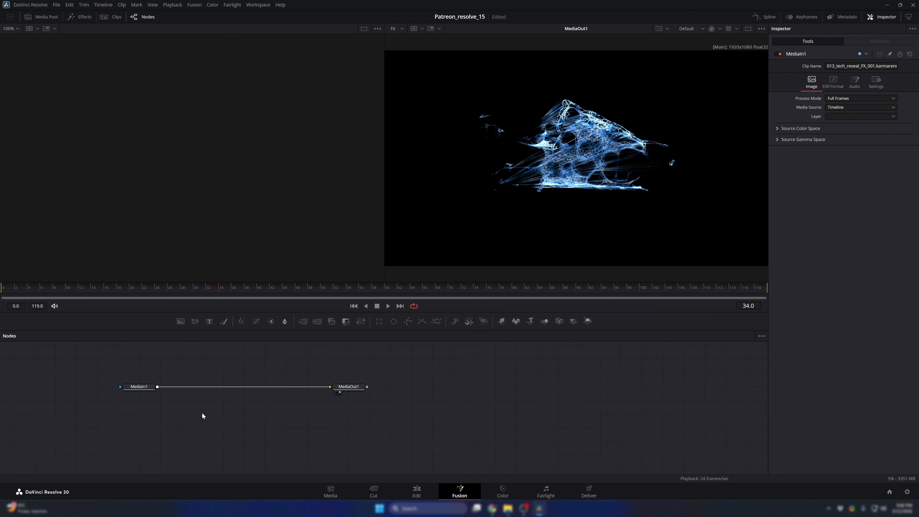
- Add a Color Corrector (CC) node to the composition
left_click(202, 413)
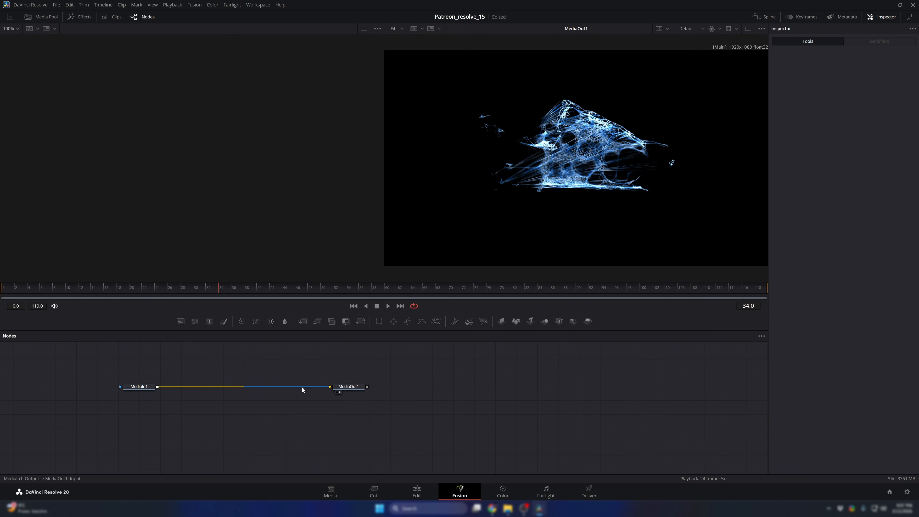
key("shift+space")
type("cc")
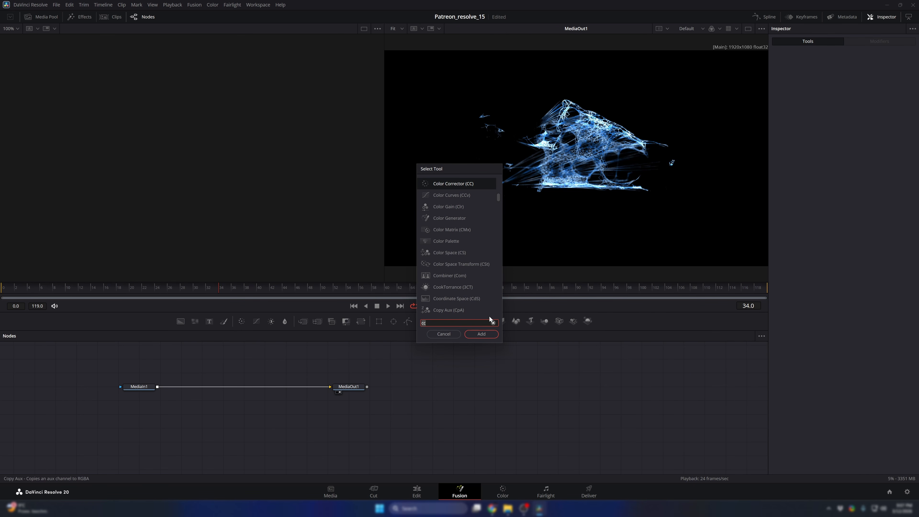
key("BackSpace")
key("BackSpace")
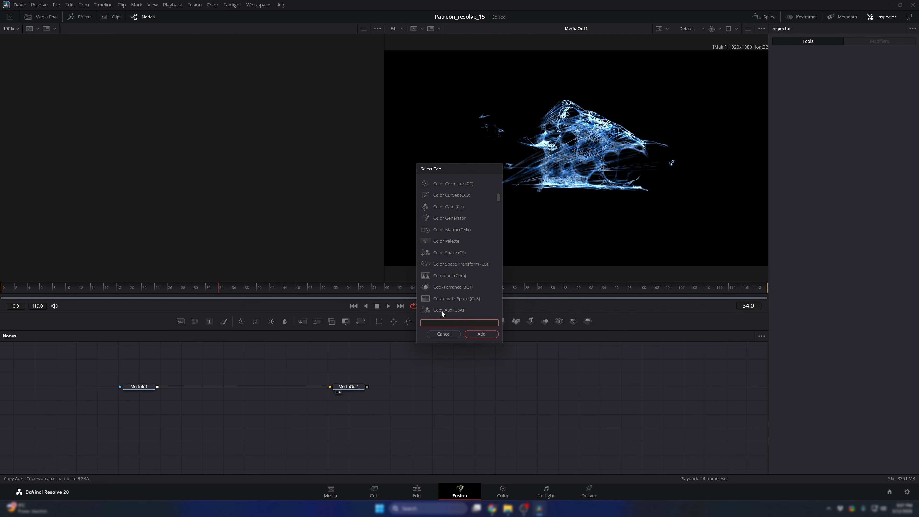
type("cc")
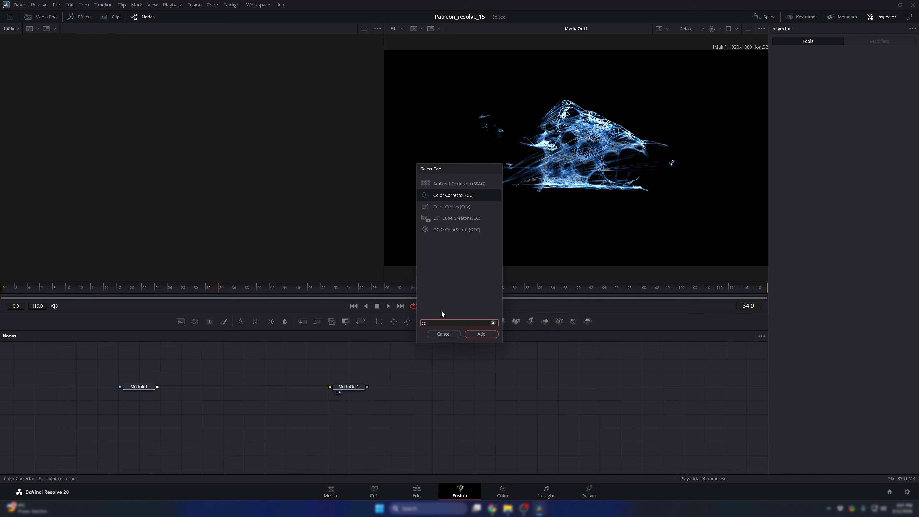
key("Return")
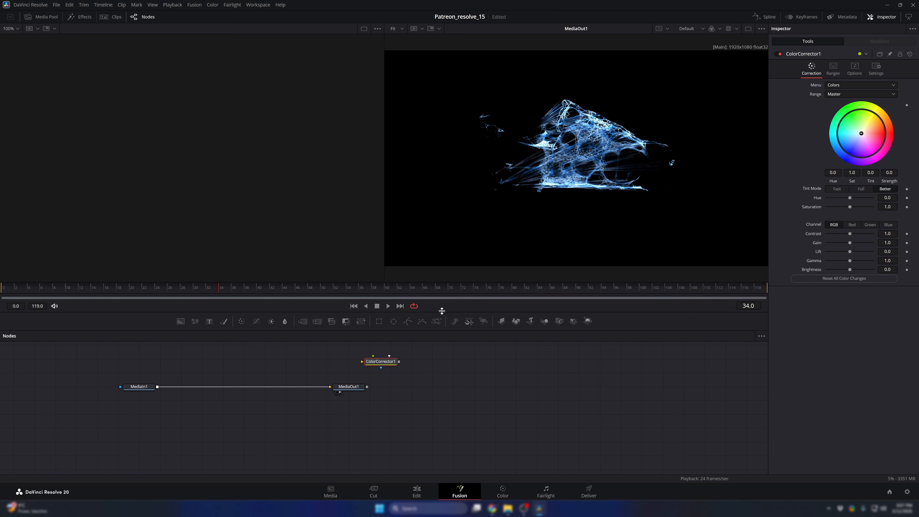
- Insert the Color Corrector node into the connection between MediaIn1 and MediaOut1
left_click_drag(381, 362, 235, 390)
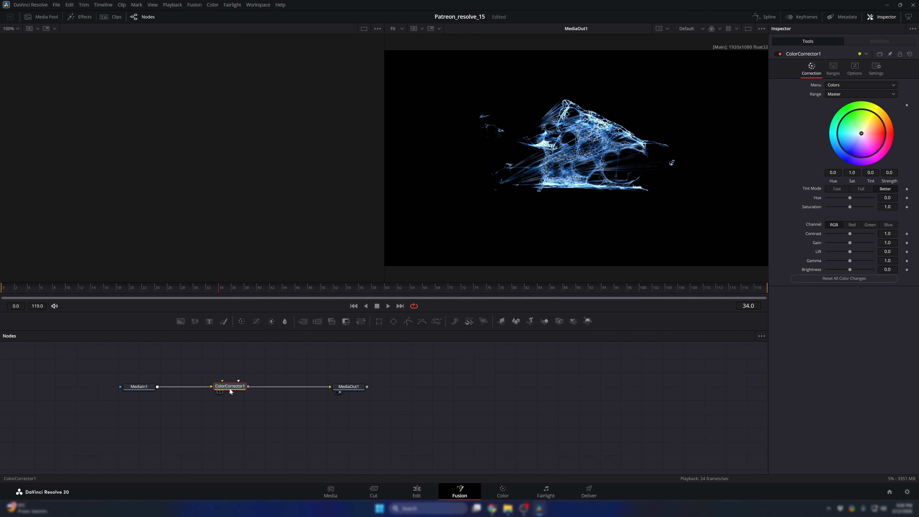
left_click_drag(247, 426, 238, 388)
mouse_move(238, 389)
left_mouse_down()
mouse_move(233, 398)
mouse_move(230, 369)
mouse_move(227, 389)
left_mouse_up()
left_click_drag(238, 386, 235, 388)
mouse_move(235, 390)
left_mouse_down()
mouse_move(278, 427)
mouse_move(242, 390)
left_mouse_up()
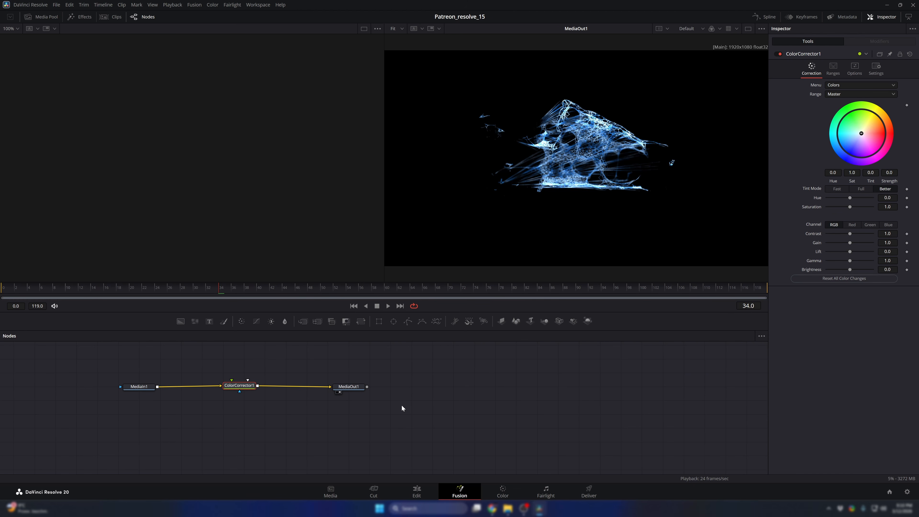
- Compare the outputs of ColorCorrector1 and MediaIn1 in the viewer, ending on ColorCorrector1
left_click_drag(240, 385, 496, 225)
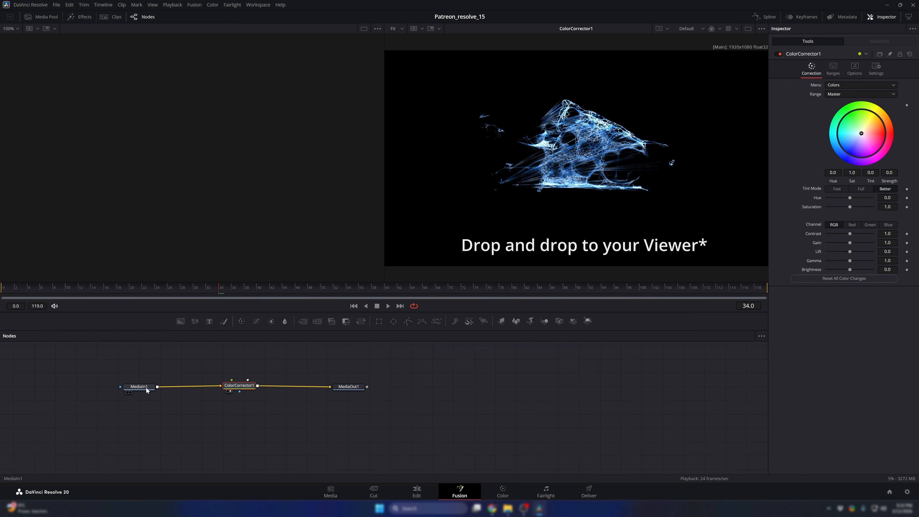
left_click_drag(146, 388, 507, 205)
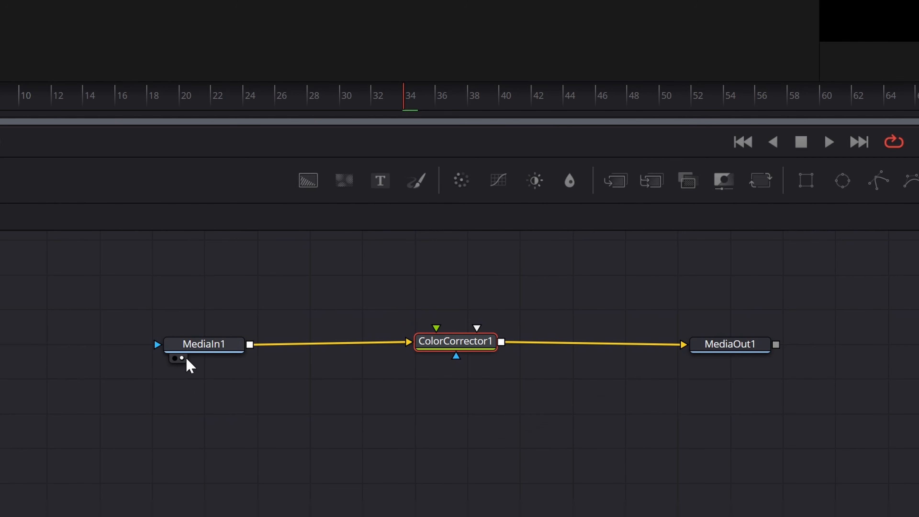
left_click(432, 355)
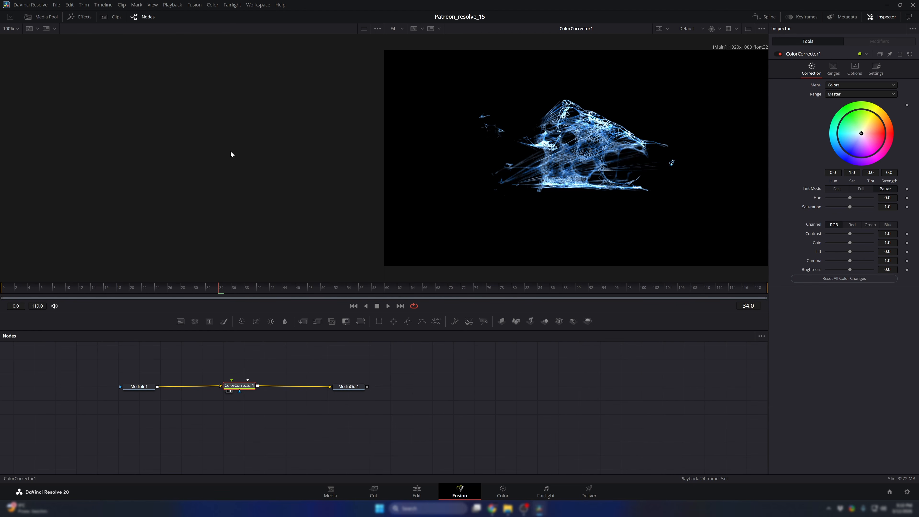
- Preview the ColorCorrector1 animation in both viewers up to frame 67 and switch to a single viewer
key("1")
key("space")
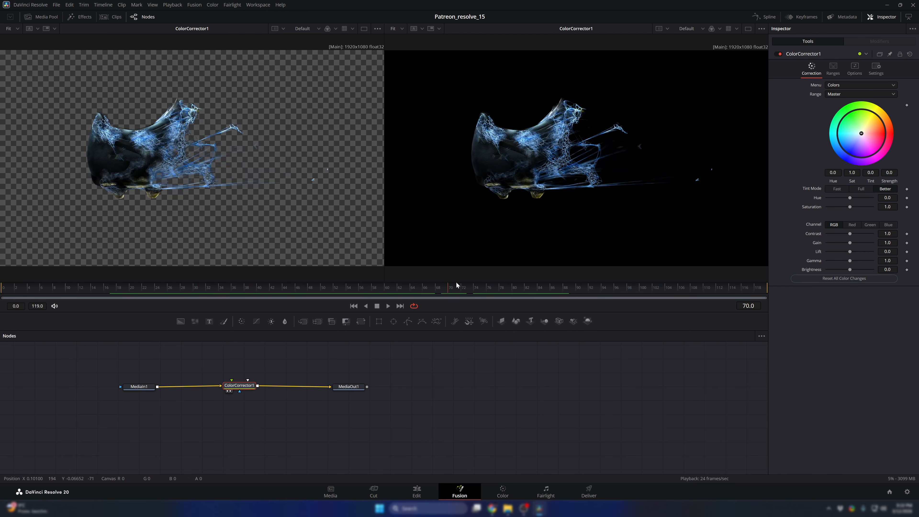
left_click_drag(456, 282, 435, 294)
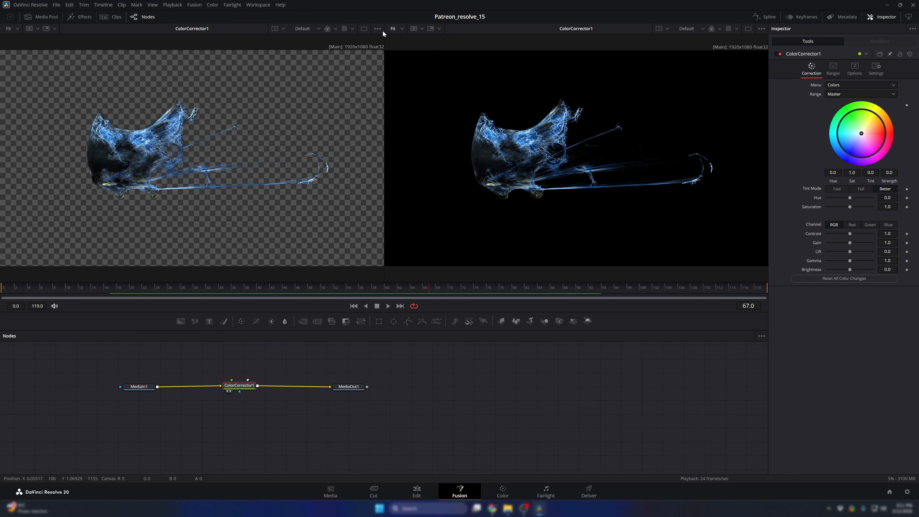
left_click(748, 29)
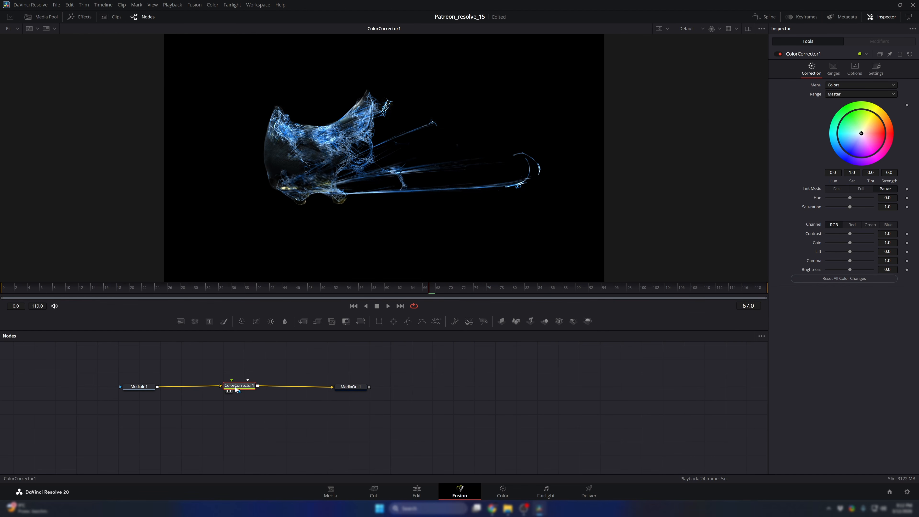
- Set the gain of ColorCorrector1 to 2.46 and its gamma to 0.55
mouse_move(235, 386)
left_mouse_down()
mouse_move(243, 372)
mouse_move(234, 385)
left_mouse_up()
mouse_move(849, 246)
left_mouse_down()
mouse_move(860, 242)
mouse_move(841, 261)
left_mouse_up()
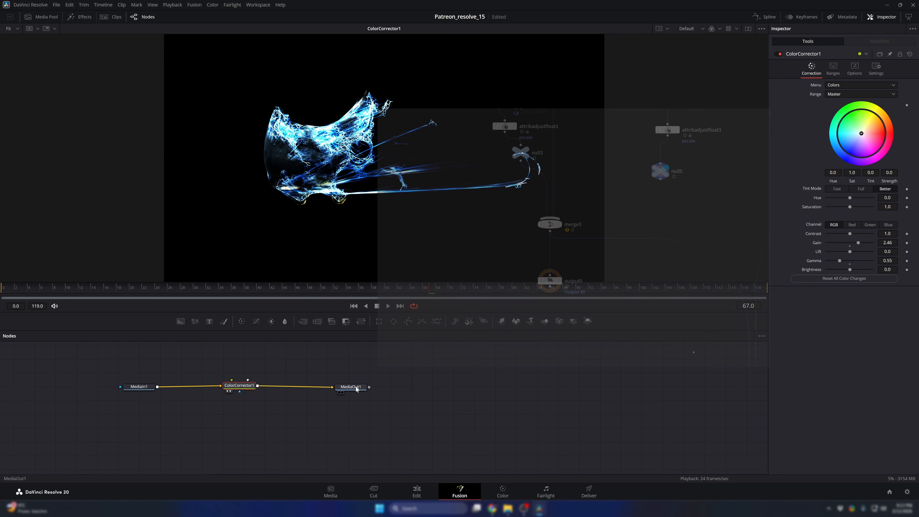
- Check the colour-corrected clip on the Edit page and return to the Fusion page
mouse_move(357, 388)
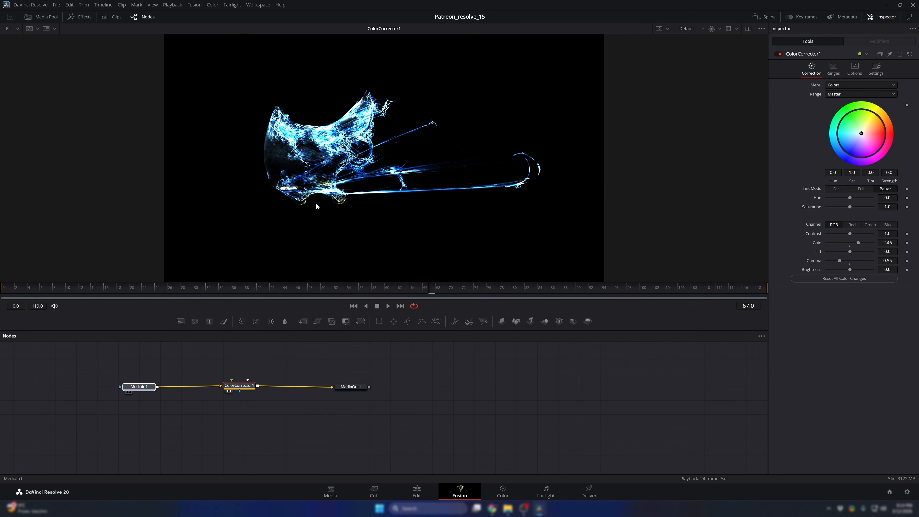
left_click(130, 392)
left_click(426, 490)
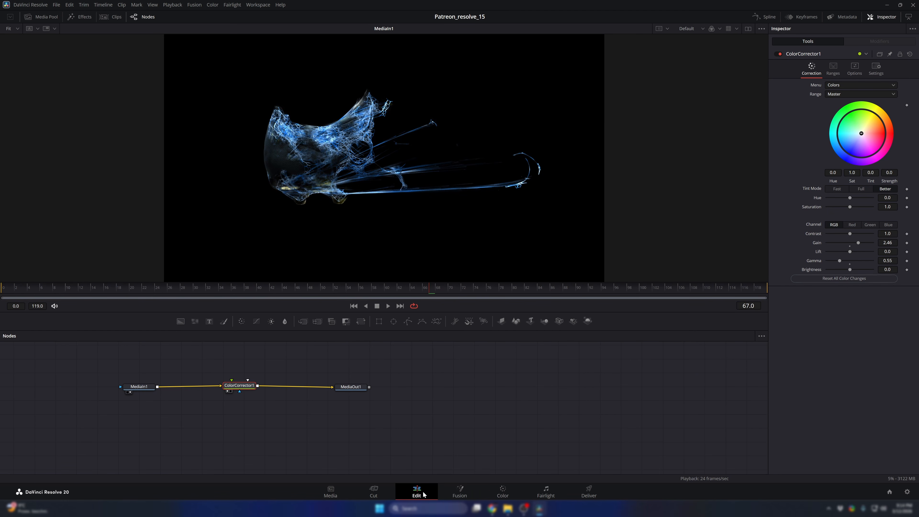
left_click(459, 491)
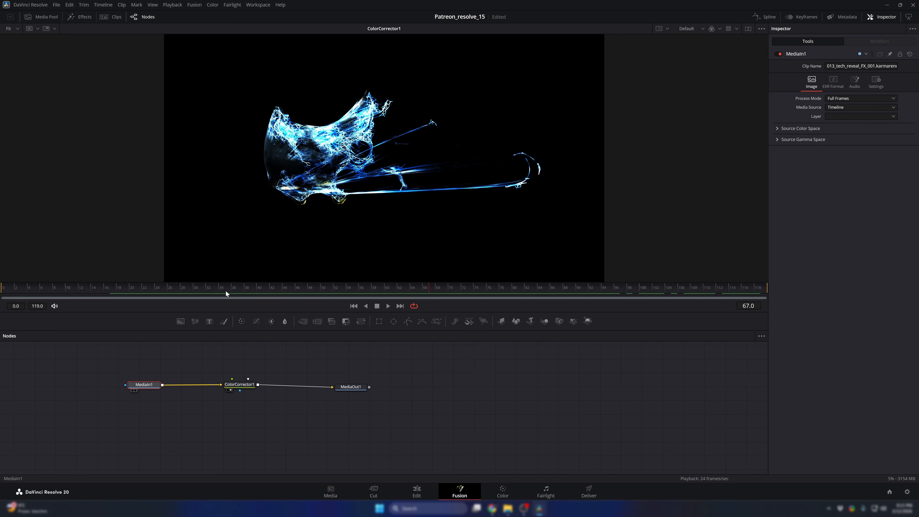
- Toggle the viewer display of MediaIn1 and ColorCorrector1 to compare the original with the corrected image
key("2")
left_click_drag(243, 384, 295, 291)
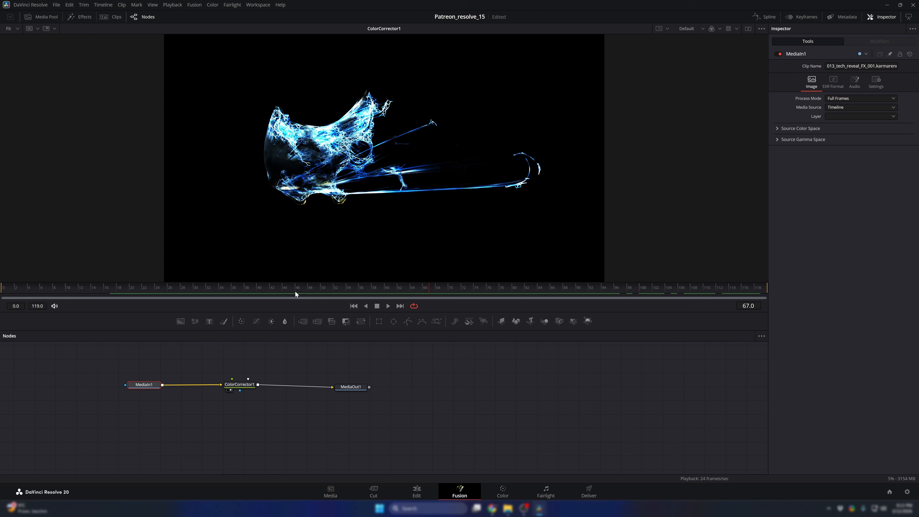
left_click(235, 389)
key("1")
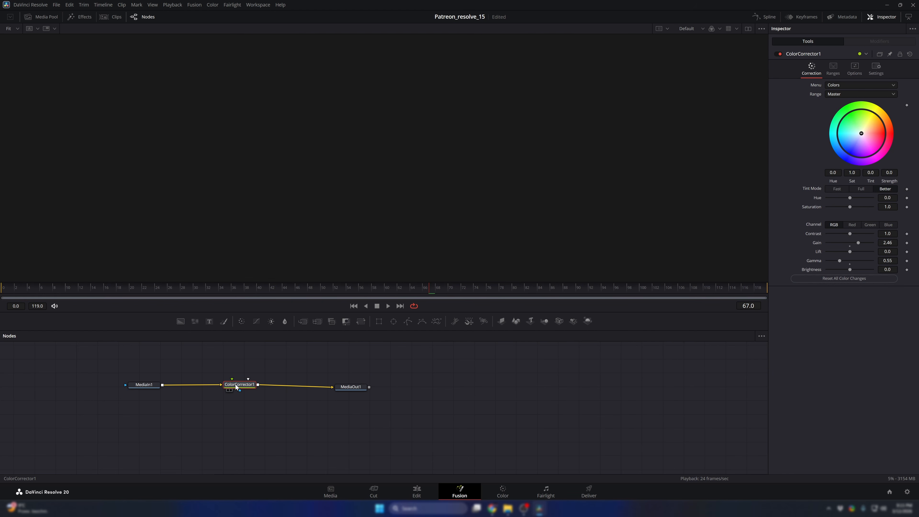
key("1")
key("1")
key("1")
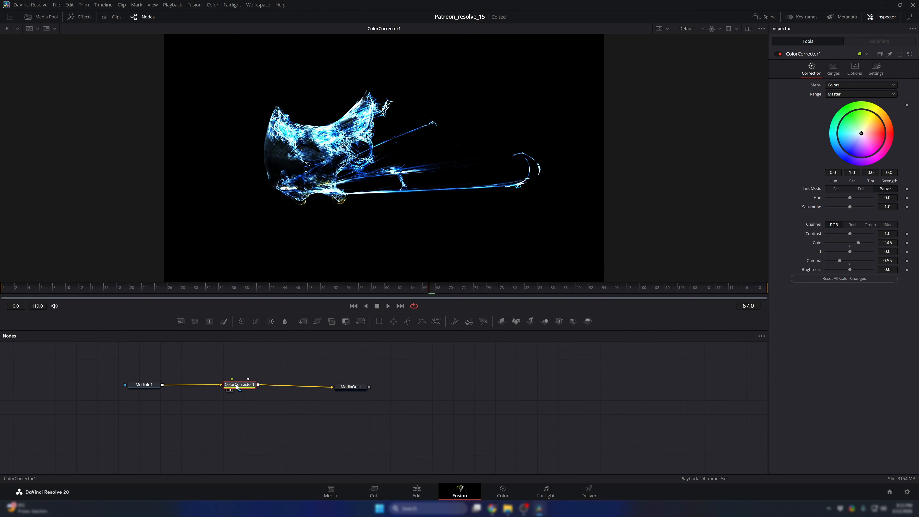
- Restore the dual-viewer layout to view ColorCorrector1 in both viewers and return to a single viewer
left_click(750, 29)
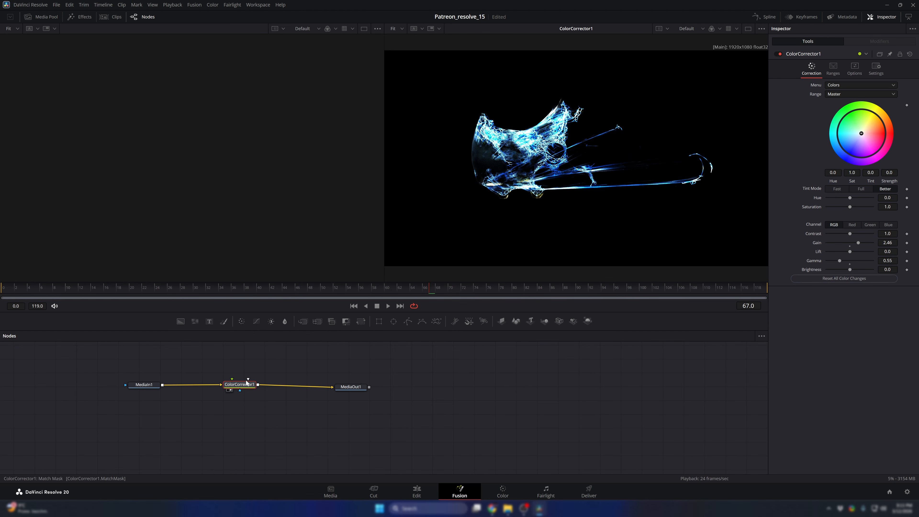
key("1")
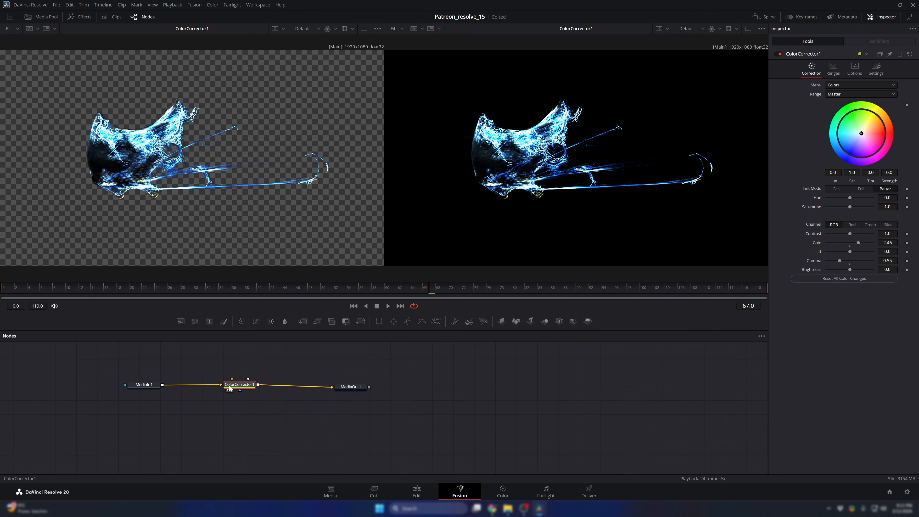
key("2")
key("2")
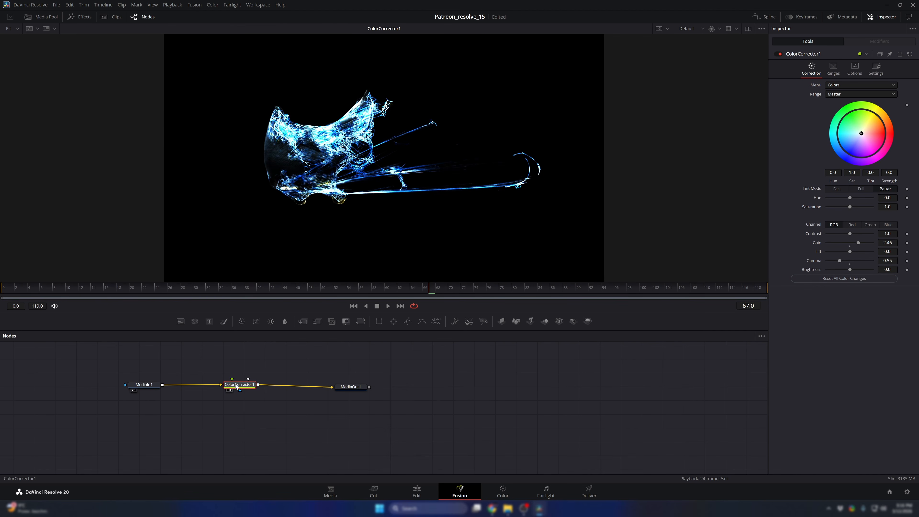
- Delete the ColorCorrector1 node and save the project
key("Delete")
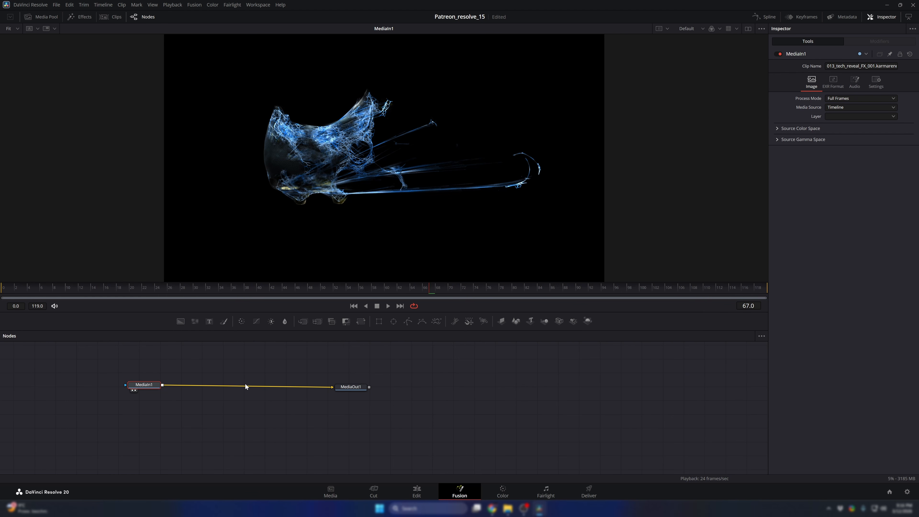
key("ctrl+s")
- Review the color science options in the project's Color Management settings and cancel the dialog
left_click(56, 5)
left_click(55, 7)
left_click(56, 5)
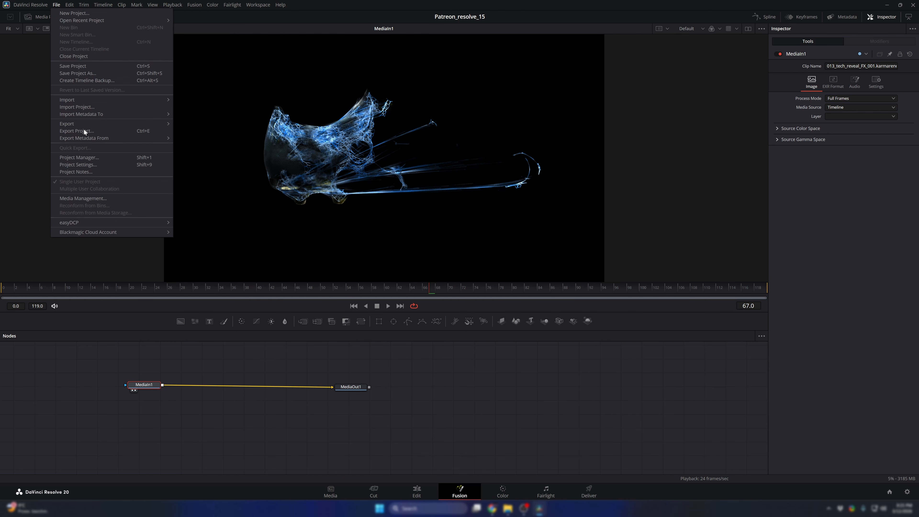
left_click(82, 167)
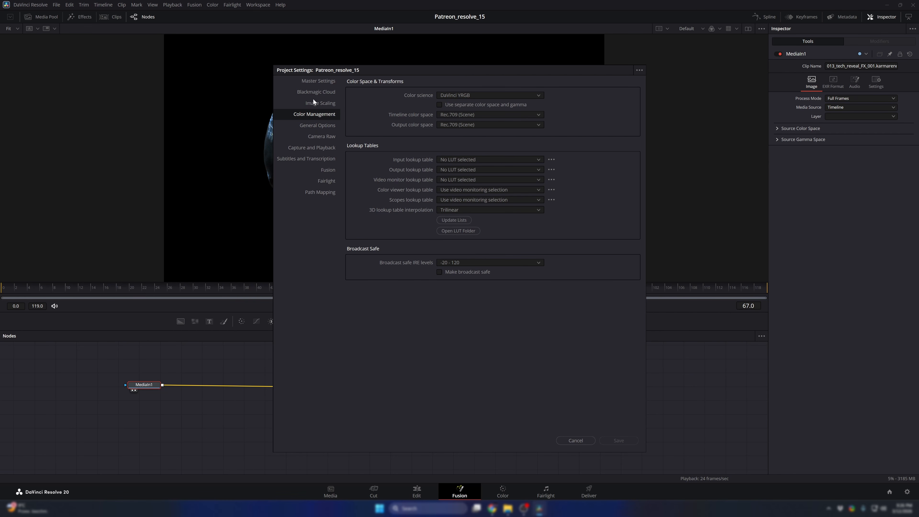
left_click(452, 95)
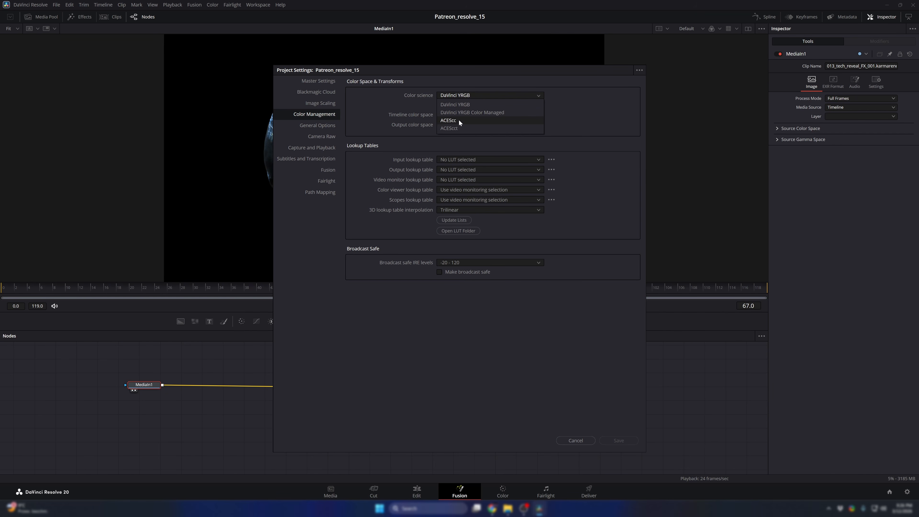
left_click(449, 84)
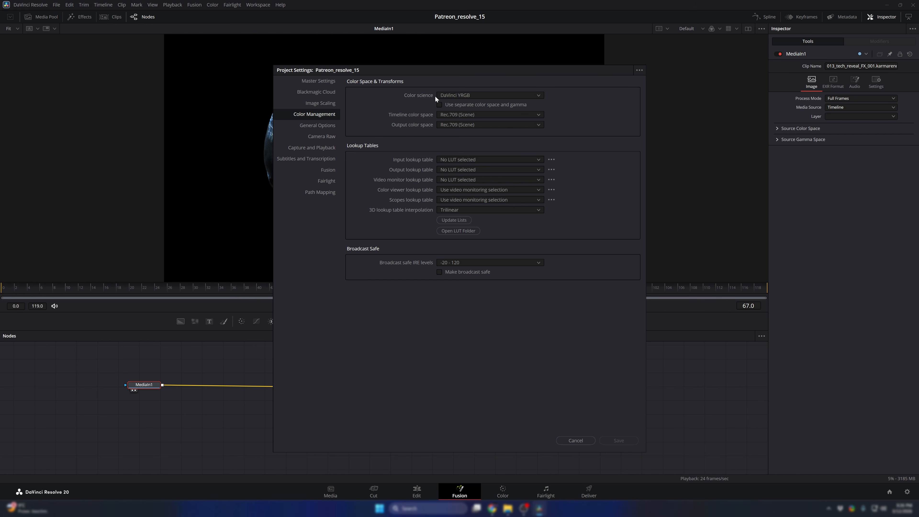
left_click(576, 440)
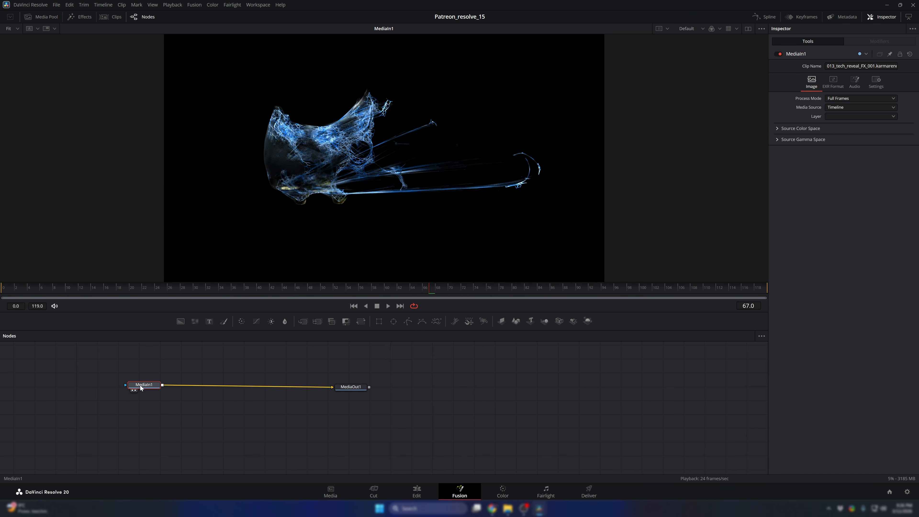
left_click_drag(146, 386, 152, 388)
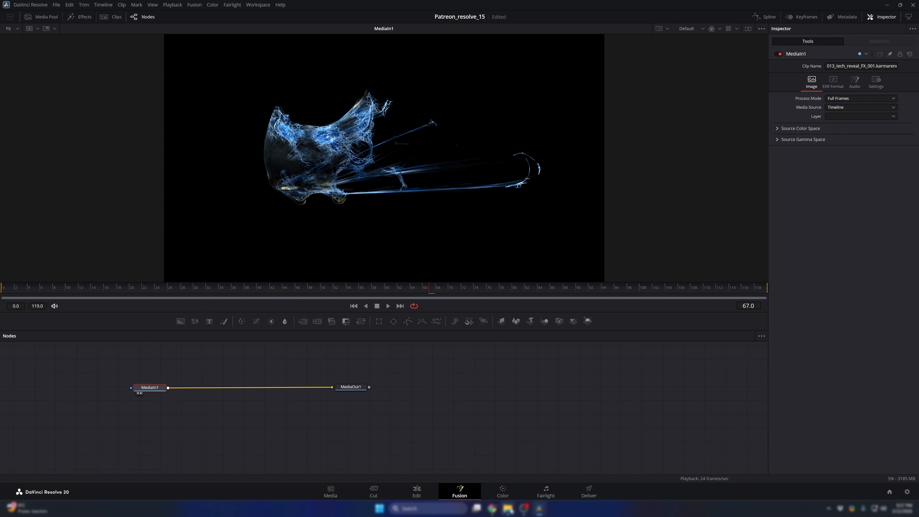
- Switch to Chrome to view the OpenColorIO-Configs ACES 1.2 repository, and locate config.ocio in the local aces_1.2 folder
left_click(492, 508)
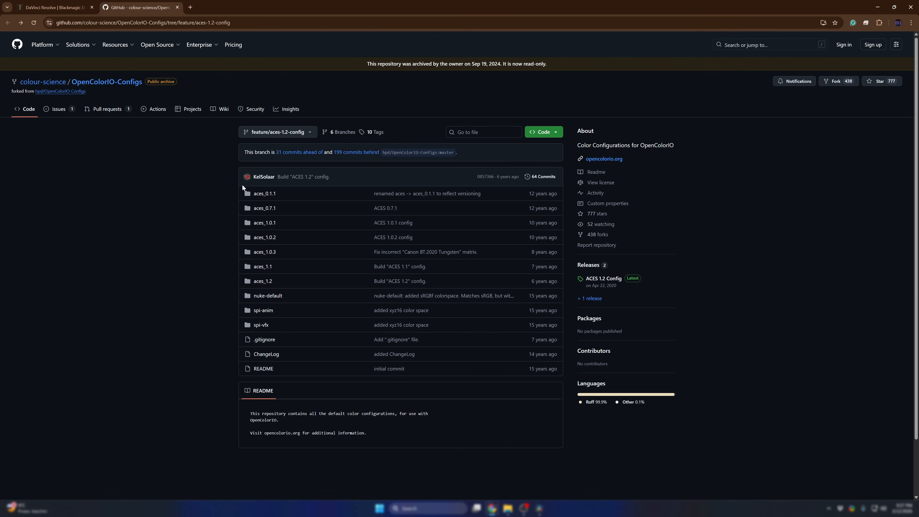
key("alt+Tab")
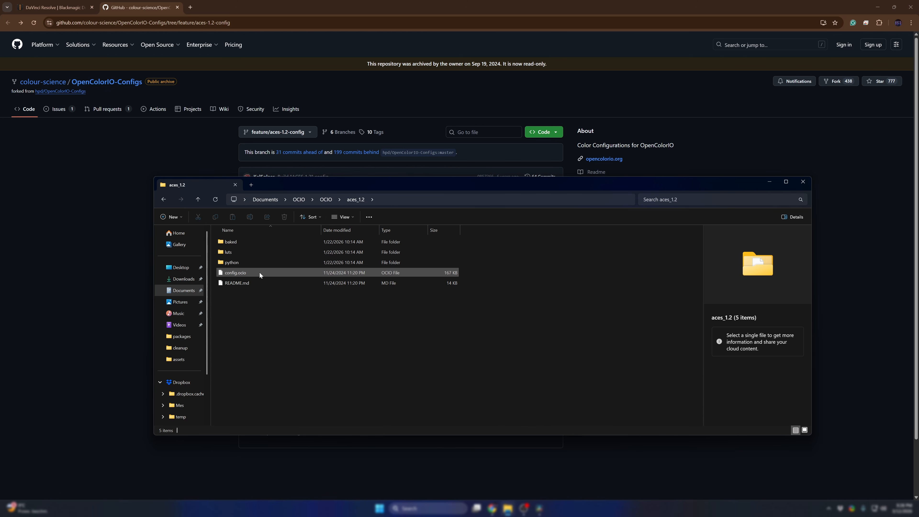
left_click(250, 274)
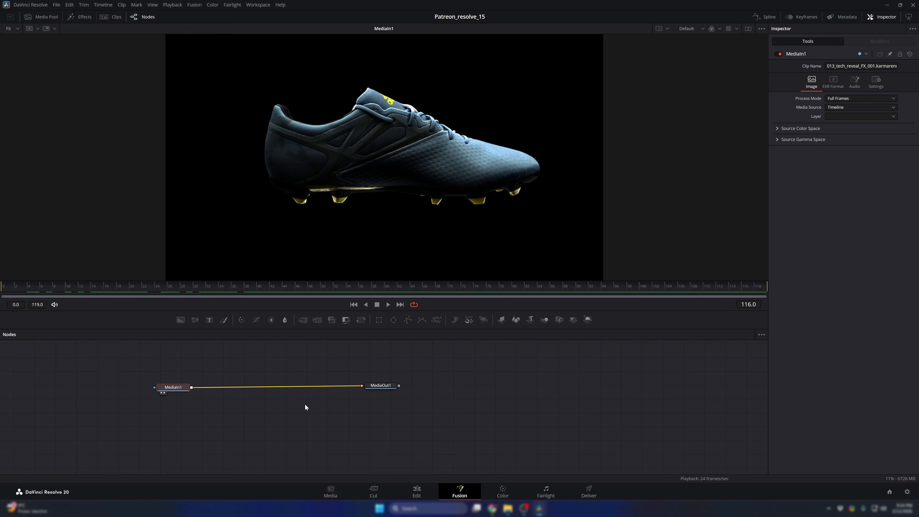
- Apply the OCIO ColorSpace LUT to the viewer showing MediaIn1
left_click_drag(441, 375, 340, 410)
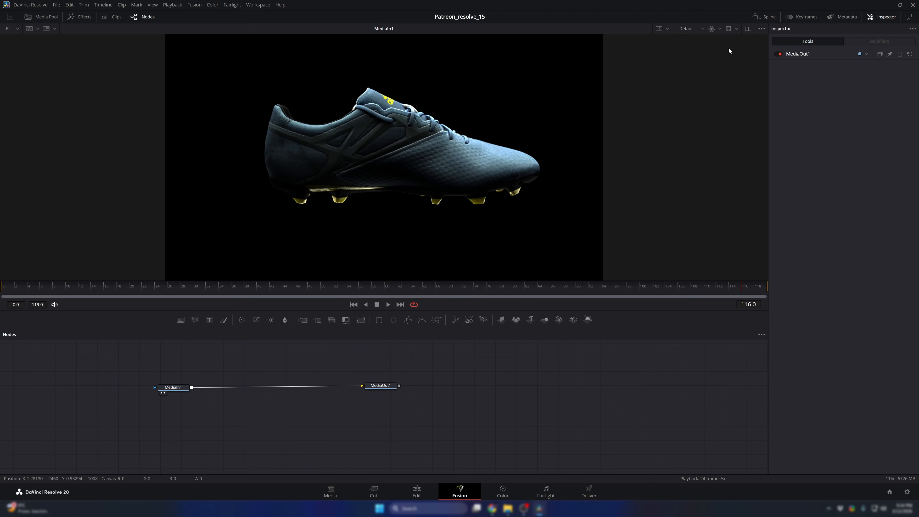
left_click(729, 29)
left_click(736, 29)
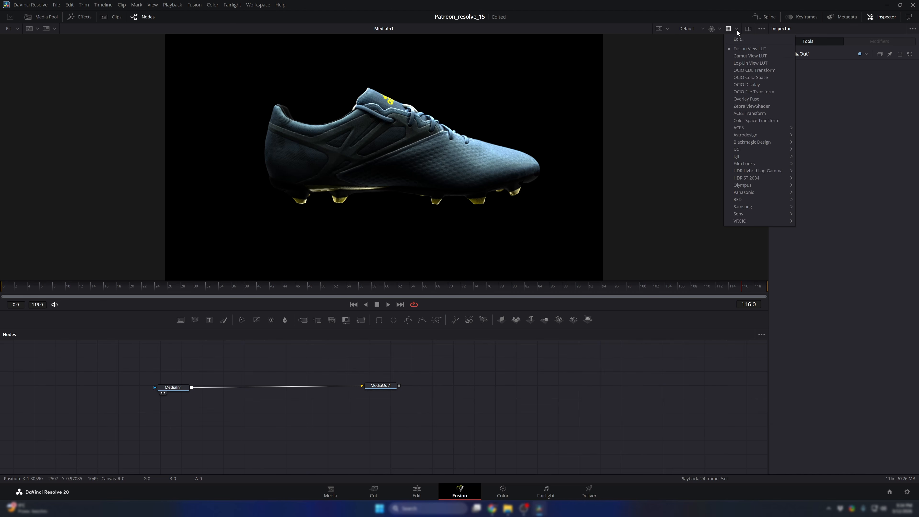
left_click(750, 78)
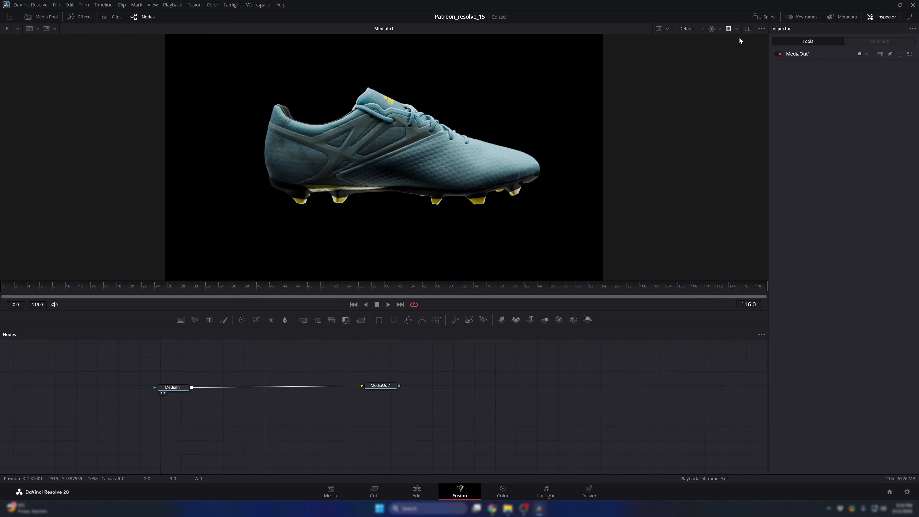
- Open the viewer LUT's settings for editing and load config.ocio from the aces_1.2 folder as its OCIO config
left_click(736, 29)
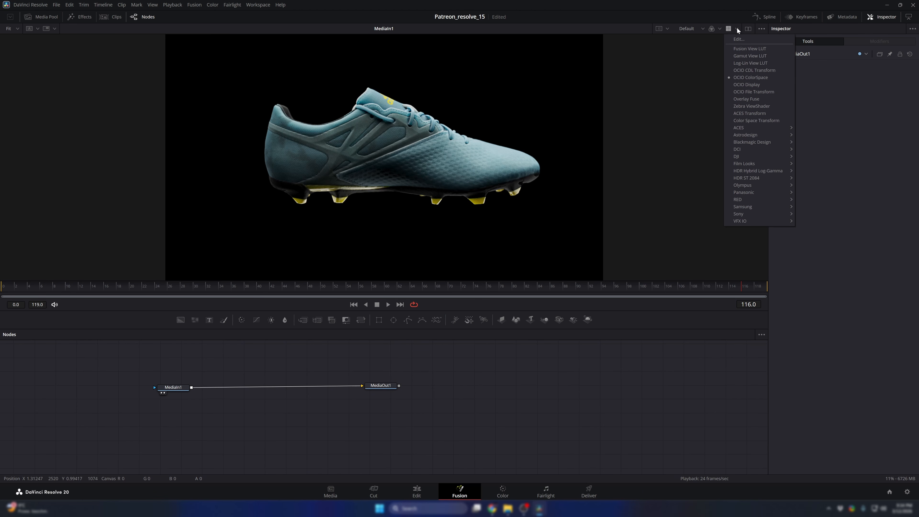
left_click(744, 39)
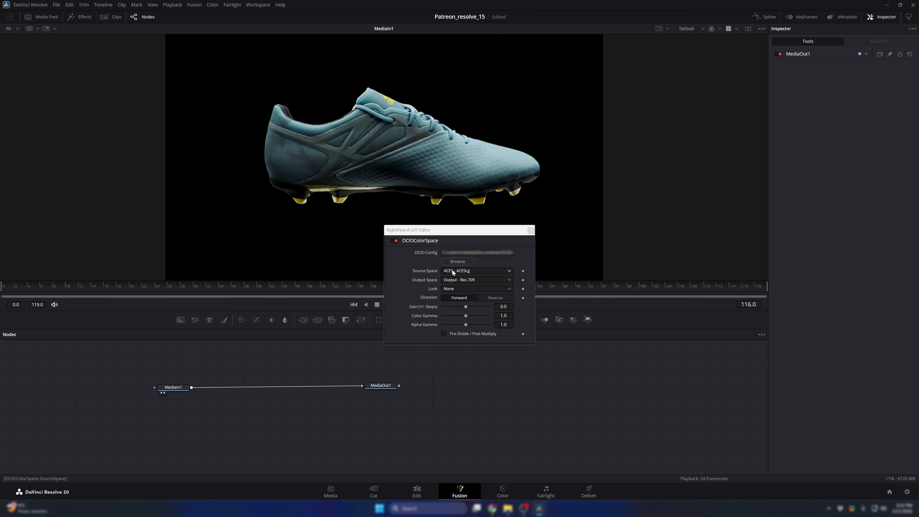
left_click(458, 260)
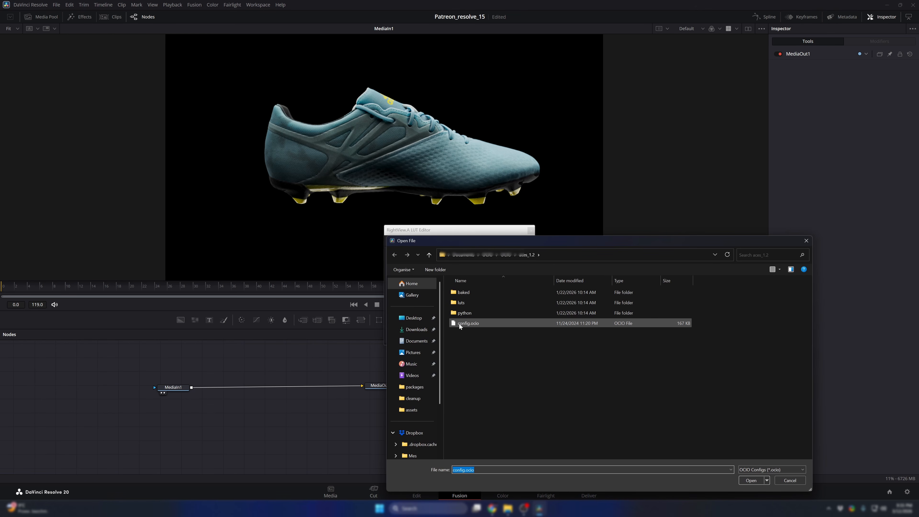
left_click(467, 323)
left_click(754, 481)
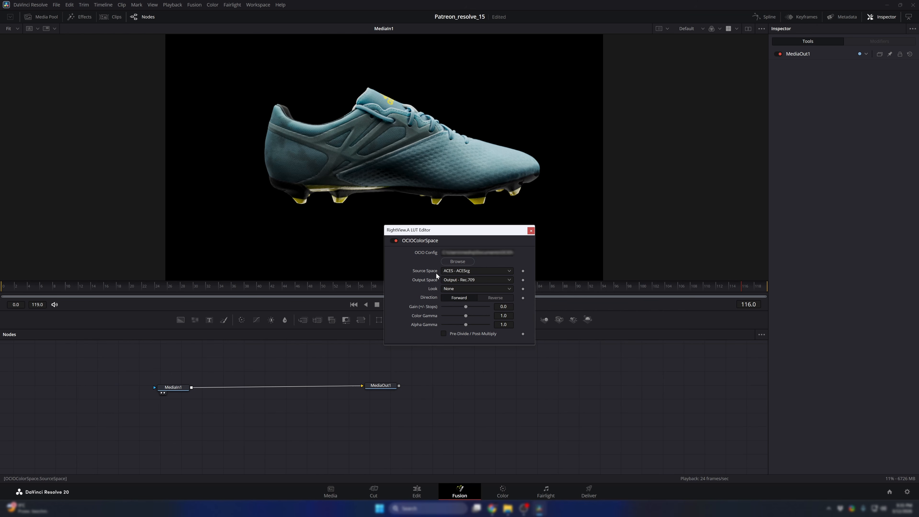
- Set the viewer LUT's source space to ACES - ACEScg and check the output space options, keeping Output - Rec.709
left_click(452, 270)
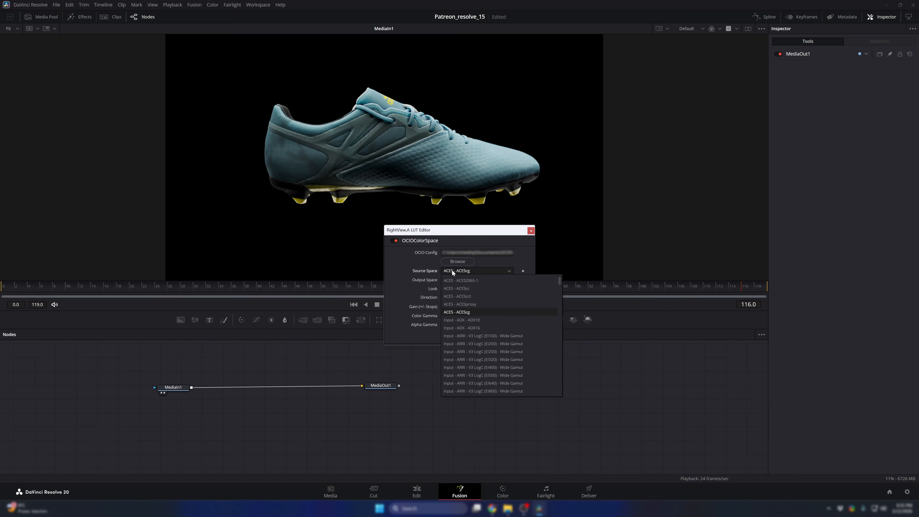
left_click(466, 311)
left_click(470, 279)
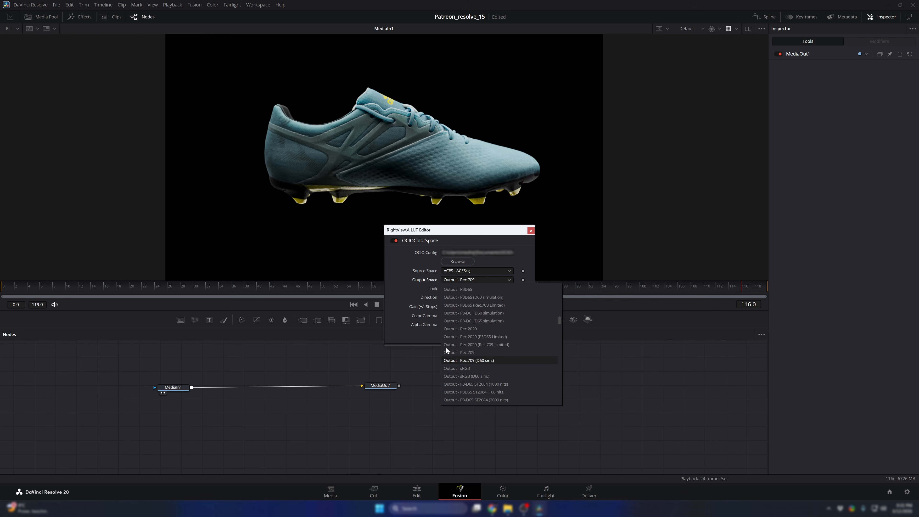
left_click(405, 287)
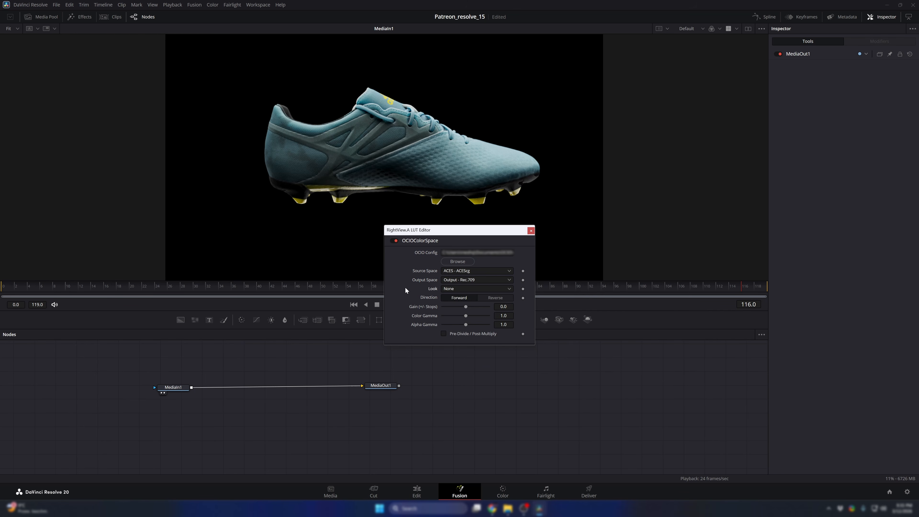
- Save the viewer LUT's OCIOColorSpace settings as the default, close its editor, and select OCIO ColorSpace as the viewer LUT
right_click(418, 241)
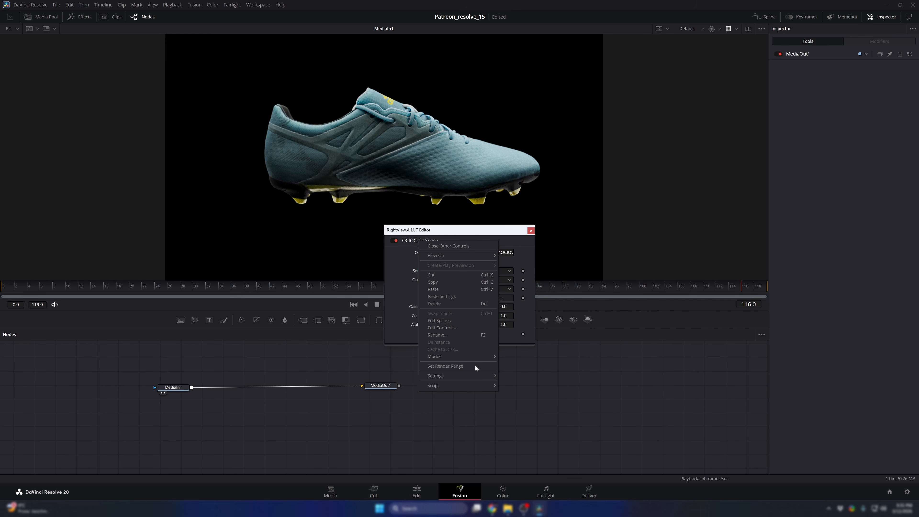
mouse_move(477, 375)
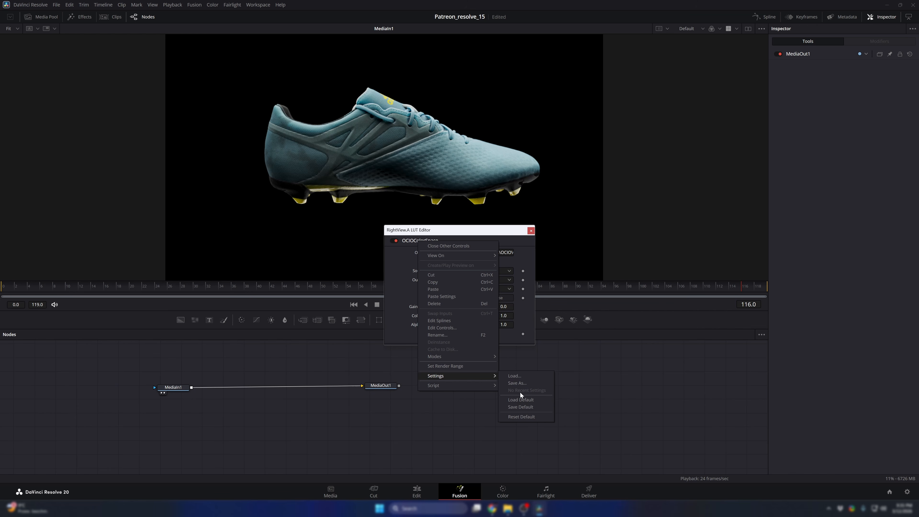
left_click(526, 407)
left_click(530, 230)
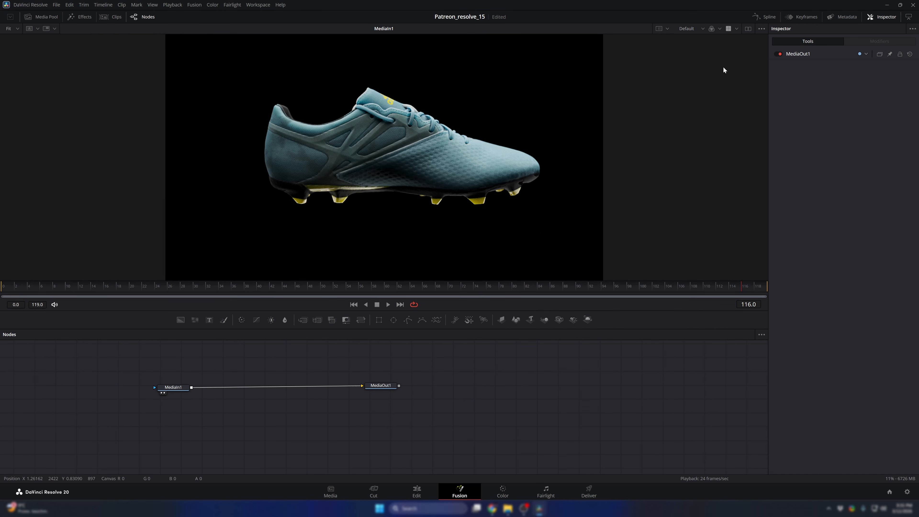
left_click(737, 28)
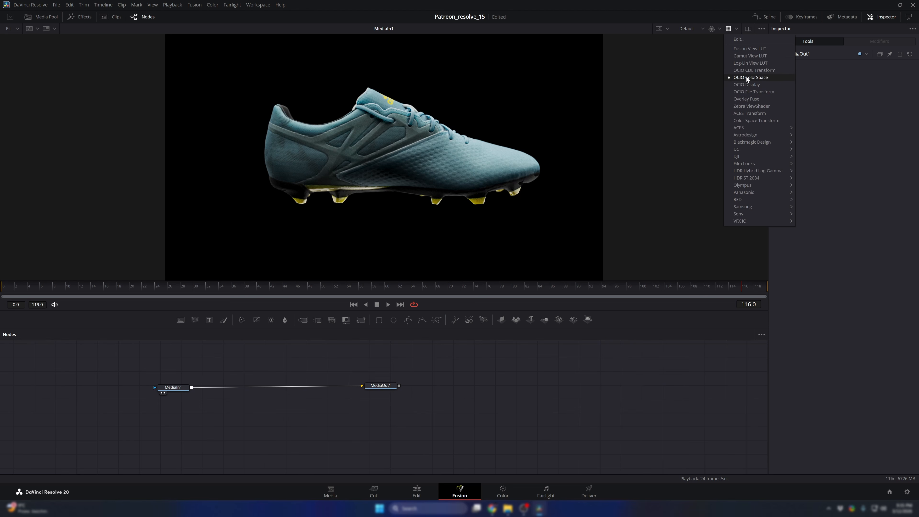
left_click(746, 79)
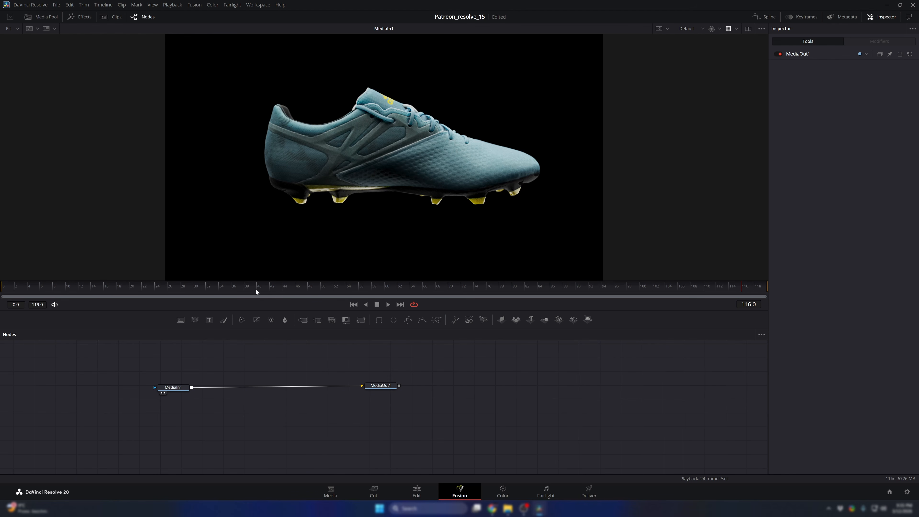
- Scrub the shoe reveal to frame 70, inspect it up close, and check the clip on the Edit page before returning to Fusion
left_click_drag(255, 289, 542, 296)
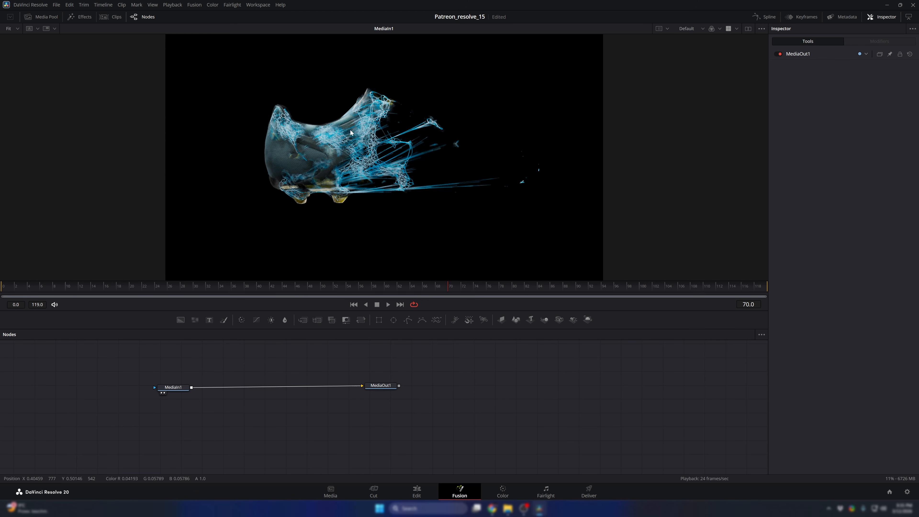
scroll(353, 128, "up", 3)
scroll(378, 121, "down", 3)
scroll(395, 175, "up", 2)
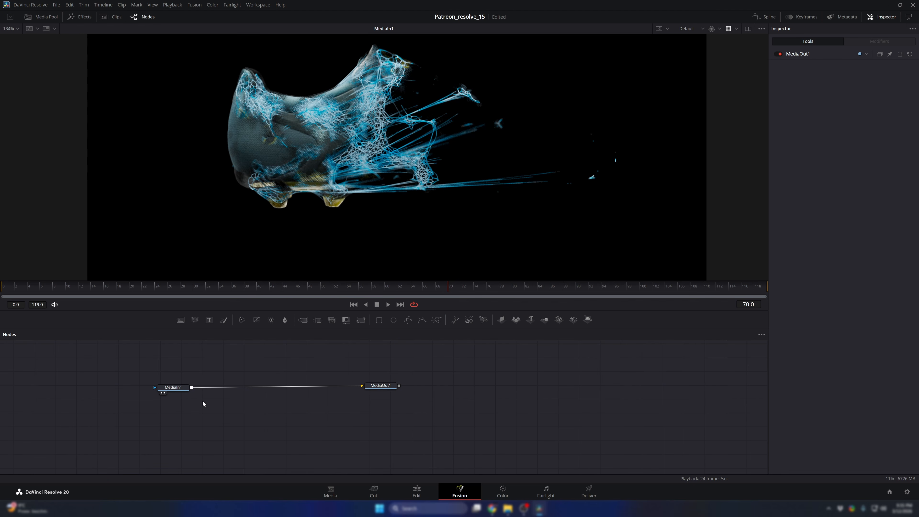
left_click(419, 494)
left_click_drag(460, 369, 433, 373)
left_click(466, 496)
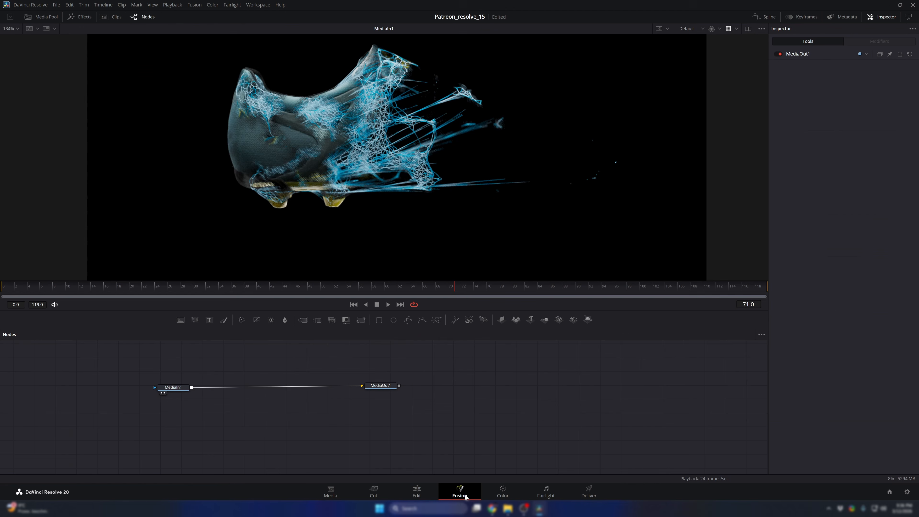
- Insert an OCIO ColorSpace node after MediaIn1, place it close to MediaOut1, and save the project
left_click(175, 387)
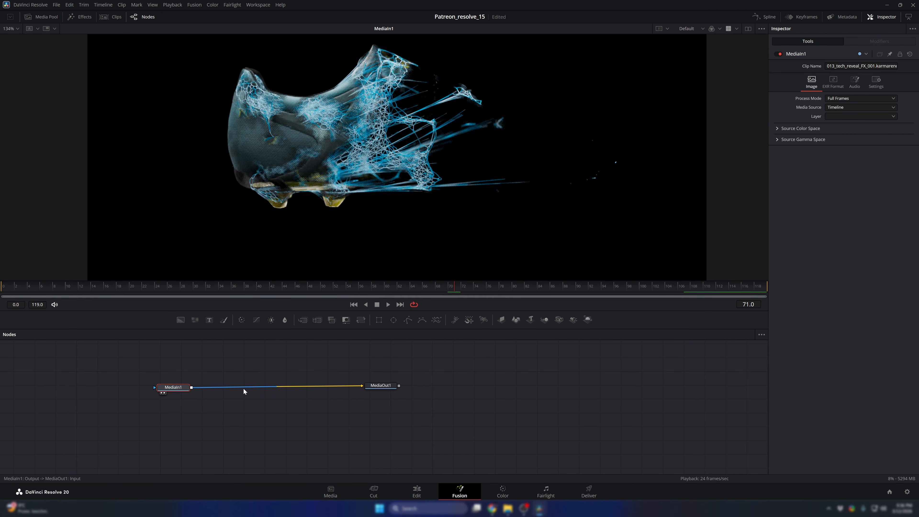
key("shift+space")
type("oci")
key("Down")
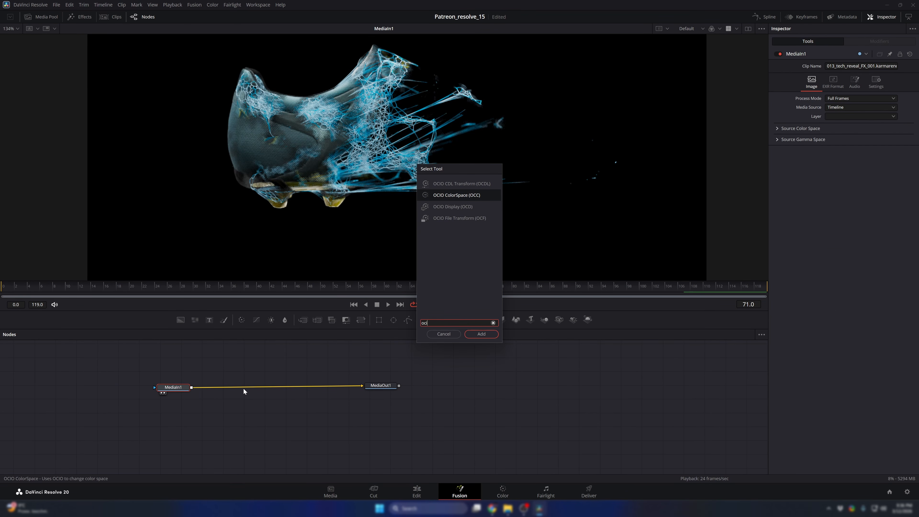
key("Return")
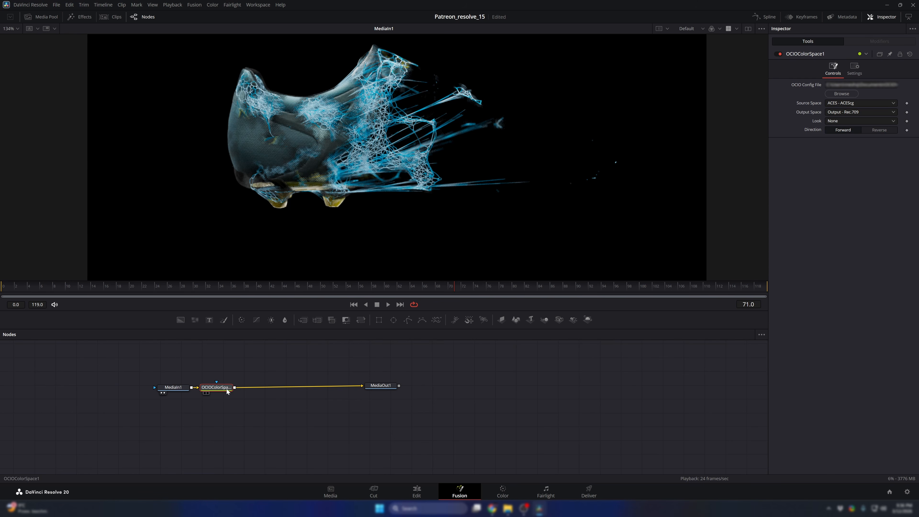
left_click_drag(222, 386, 332, 387)
key("ctrl+s")
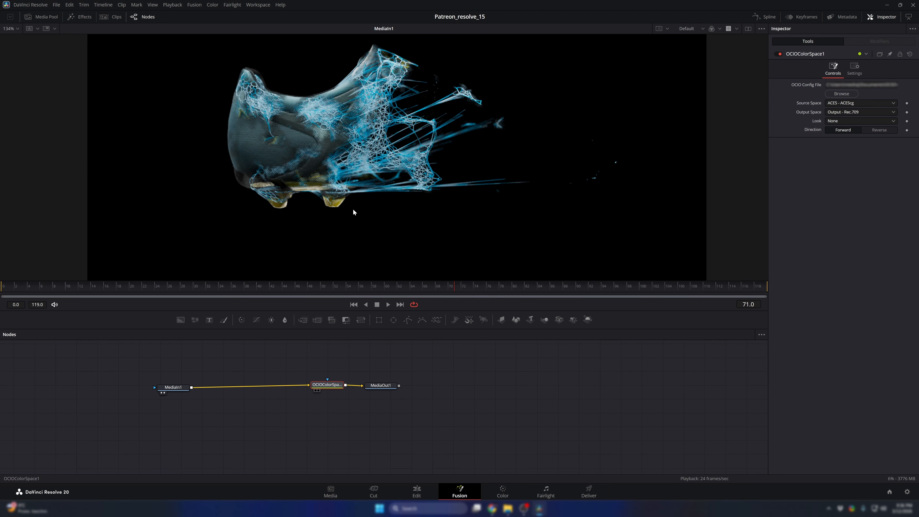
- Show the OCIO ColorSpace node in the viewer and load config.ocio from the aces_1.2 folder into it
key("2")
left_click_drag(854, 86, 918, 89)
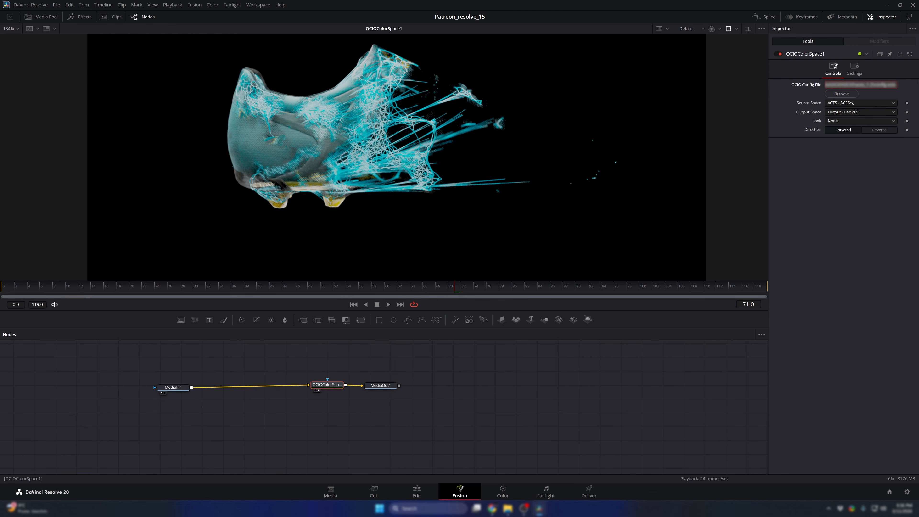
left_click(839, 93)
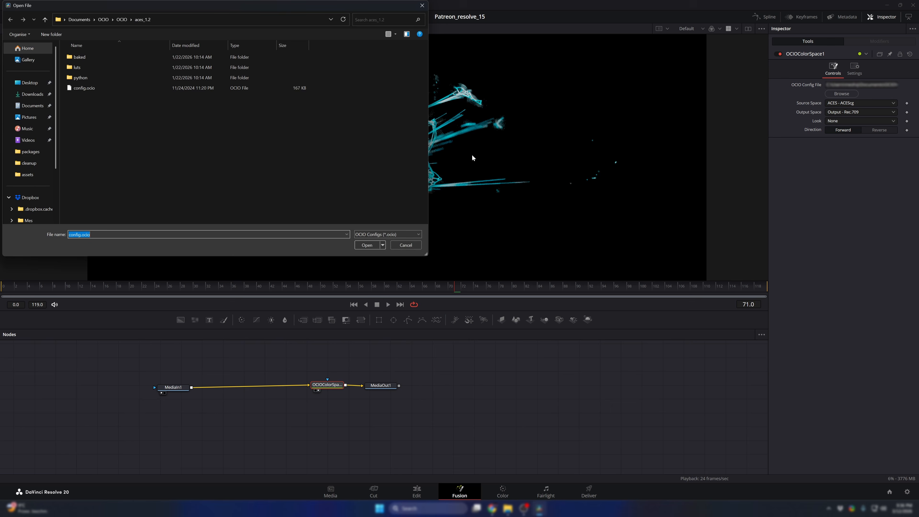
double_click(118, 88)
- Keep ACES - ACEScg as the node's source space and Output - Rec.709 as its output space, and save these settings as default
left_click(832, 103)
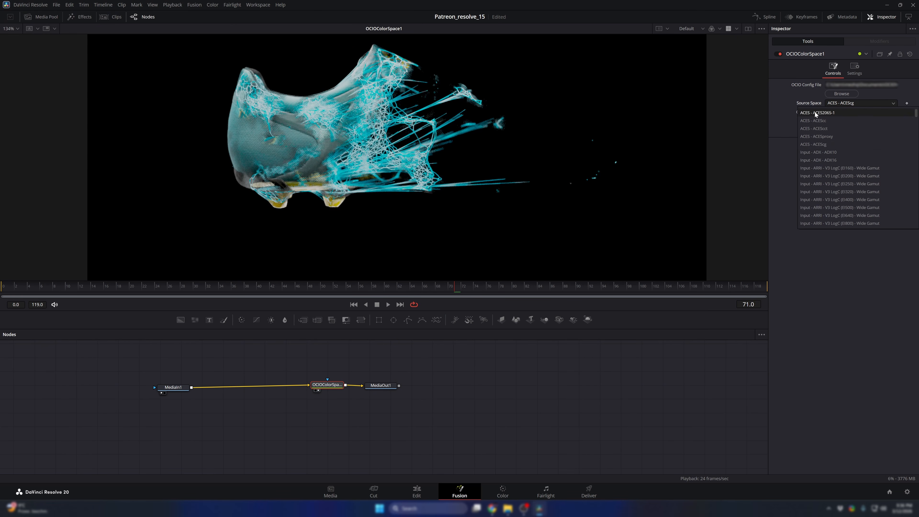
left_click(790, 121)
left_click(844, 114)
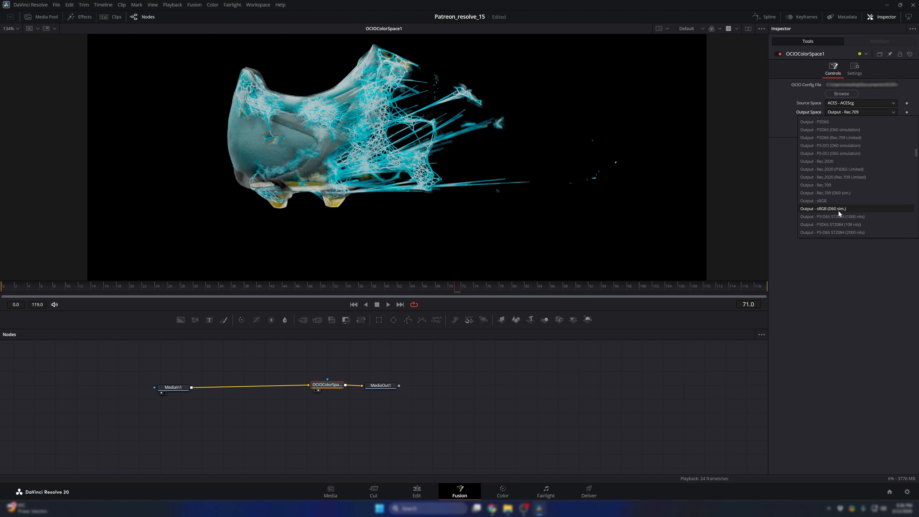
left_click(787, 77)
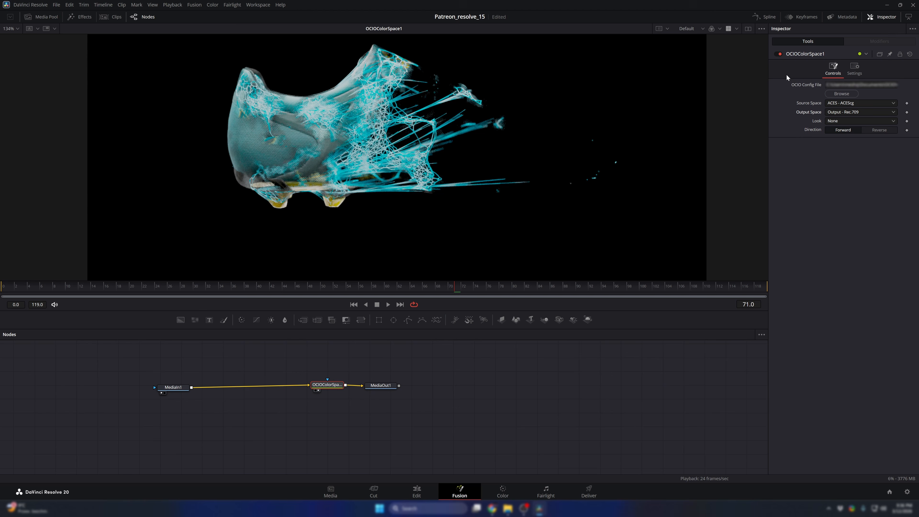
right_click(807, 54)
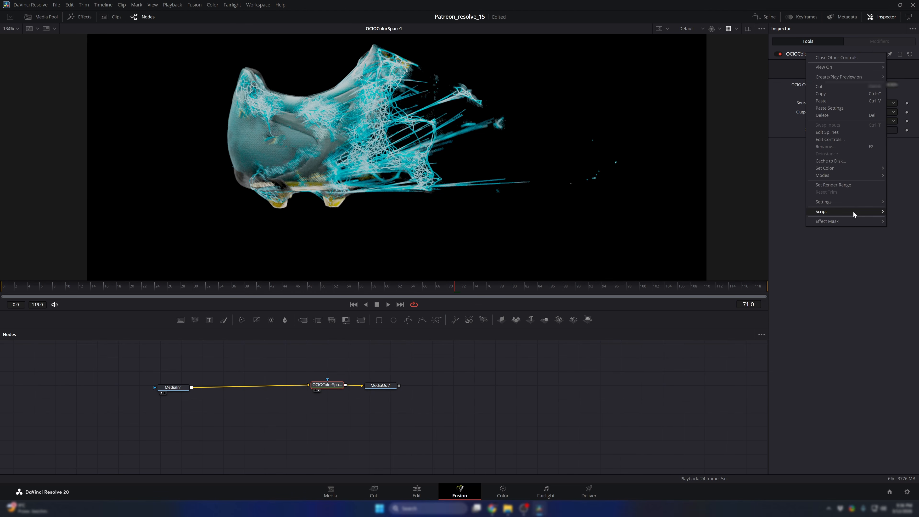
mouse_move(856, 202)
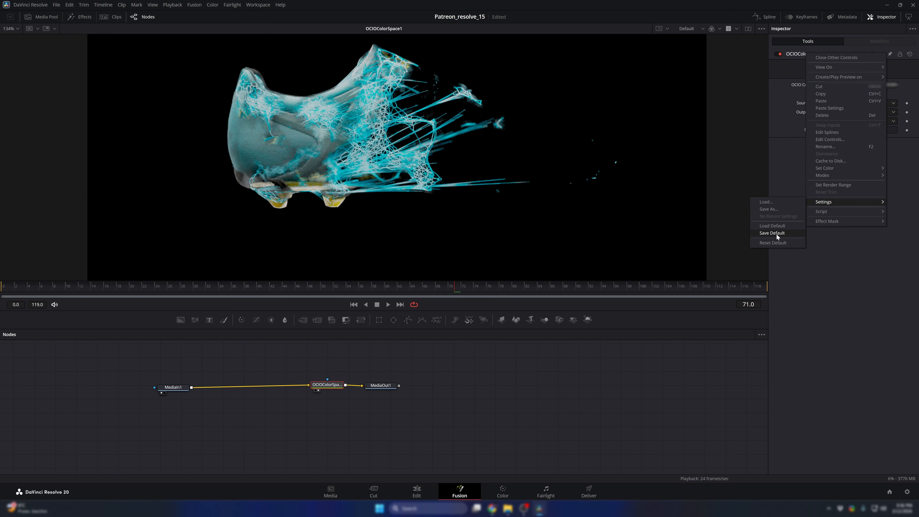
left_click(776, 234)
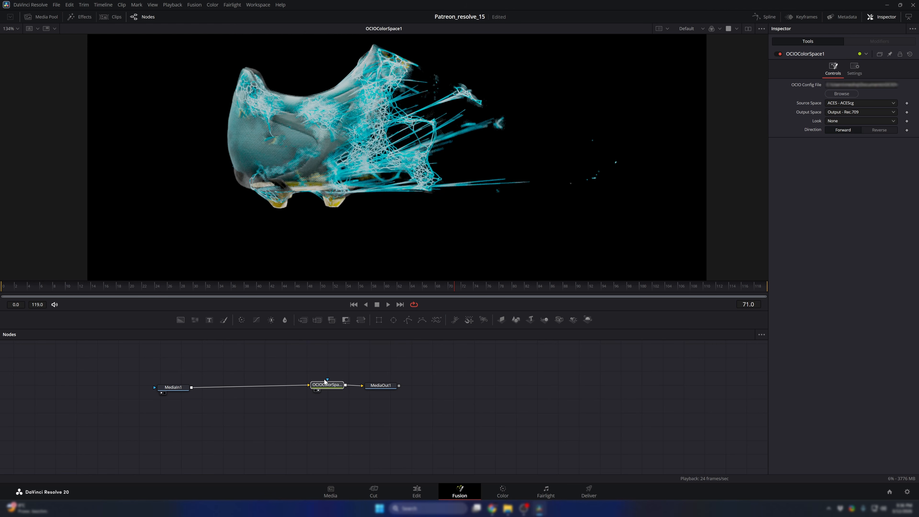
- Replace the OCIO ColorSpace node with a fresh one after MediaIn1, view it, and move it and MediaOut1 farther from MediaIn1
key("Delete")
key("shift+space")
type("oci")
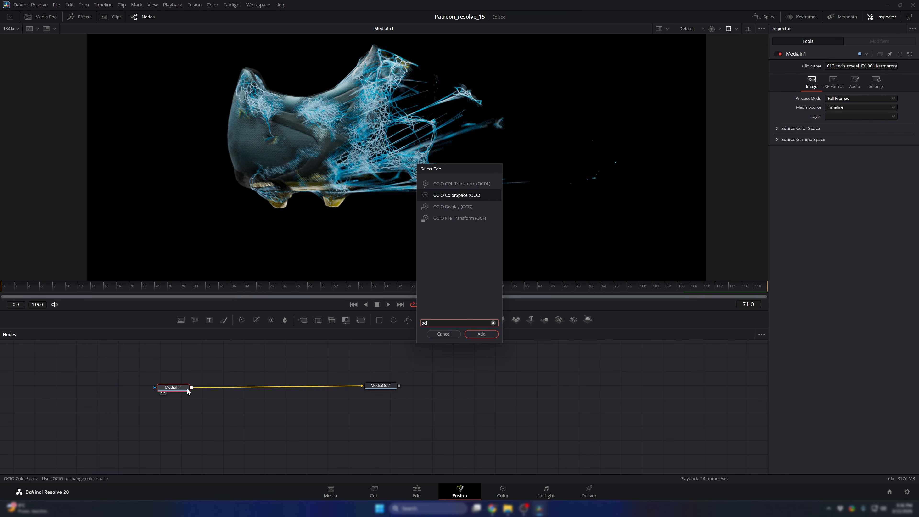
key("Return")
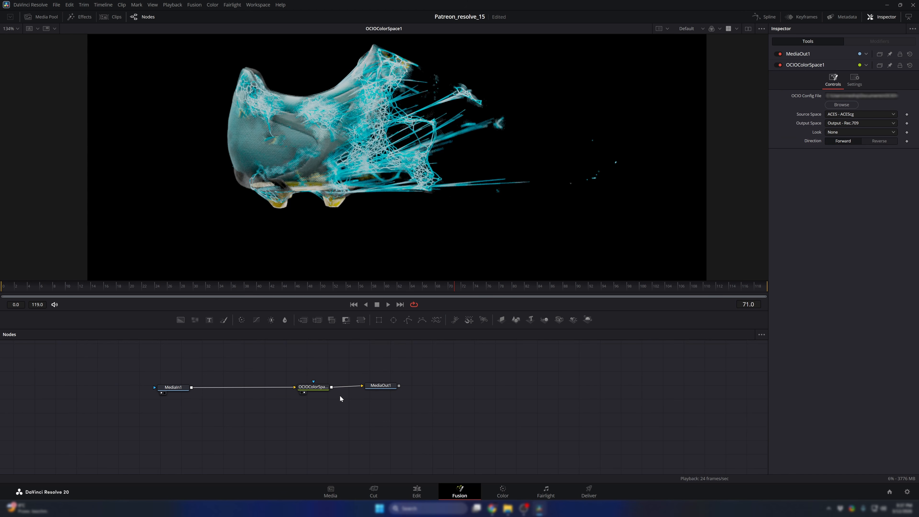
mouse_move(312, 388)
left_mouse_down()
mouse_move(303, 377)
mouse_move(313, 389)
left_mouse_up()
left_click_drag(415, 416, 367, 392)
left_click(302, 377)
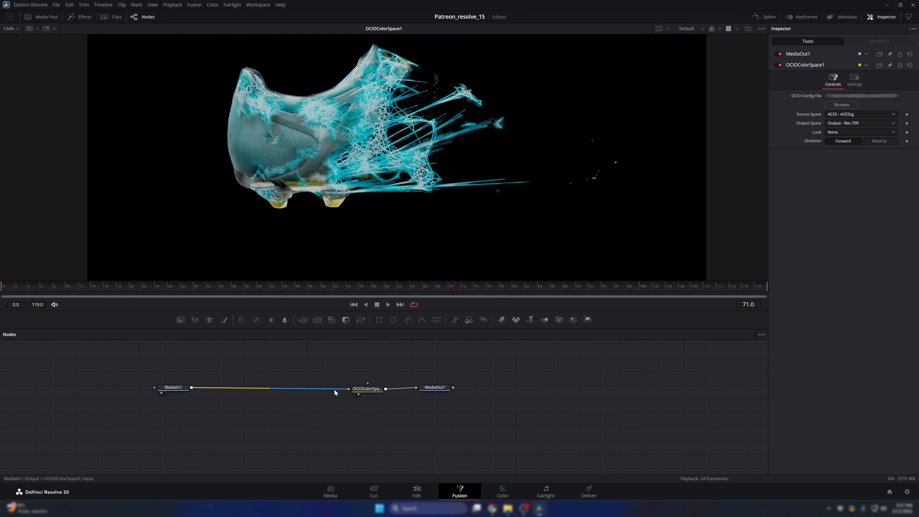
- Show MediaIn1 in the viewer, check the clip on the Edit page at 01:00:03:21, and return to Fusion
left_click_drag(403, 360, 334, 444)
left_click_drag(172, 387, 386, 167)
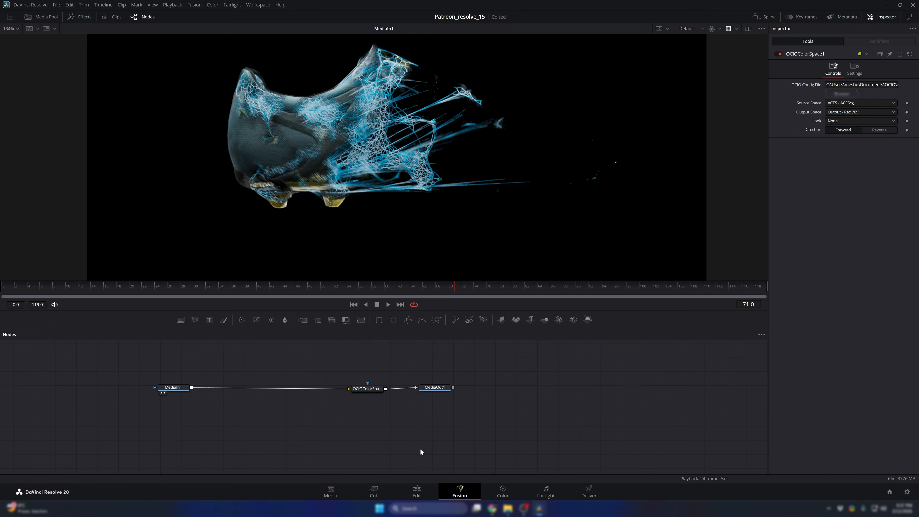
left_click(413, 496)
left_click_drag(449, 360, 475, 398)
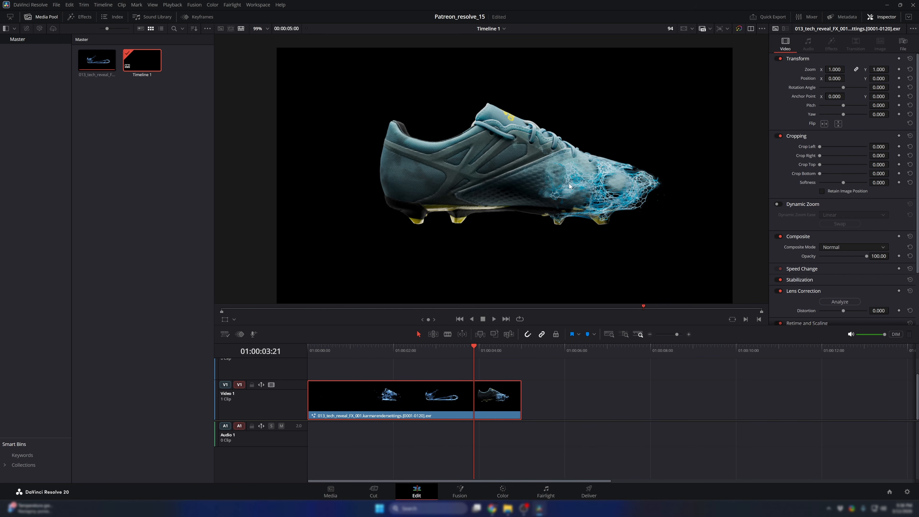
left_click(459, 492)
- Space the OCIO ColorSpace and MediaOut1 nodes well away from MediaIn1, and choose the C layer for MediaIn1
left_click_drag(462, 410, 357, 374)
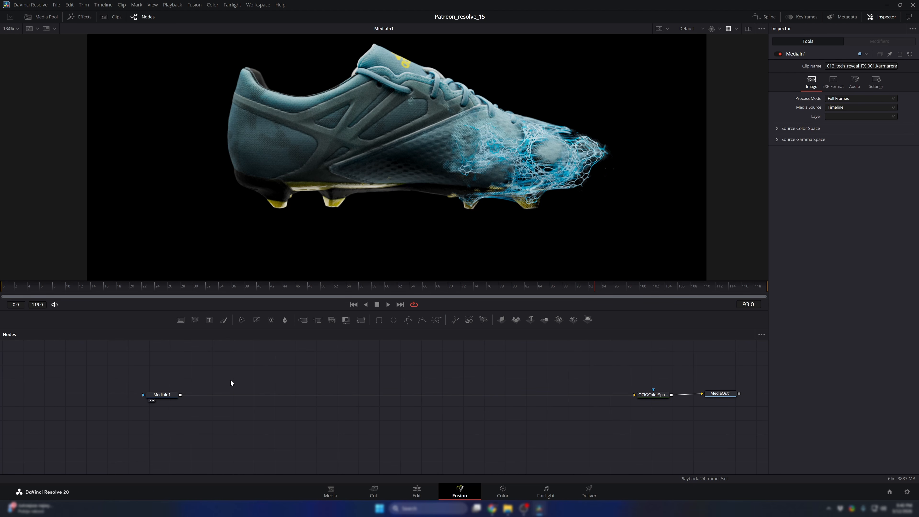
left_click(837, 115)
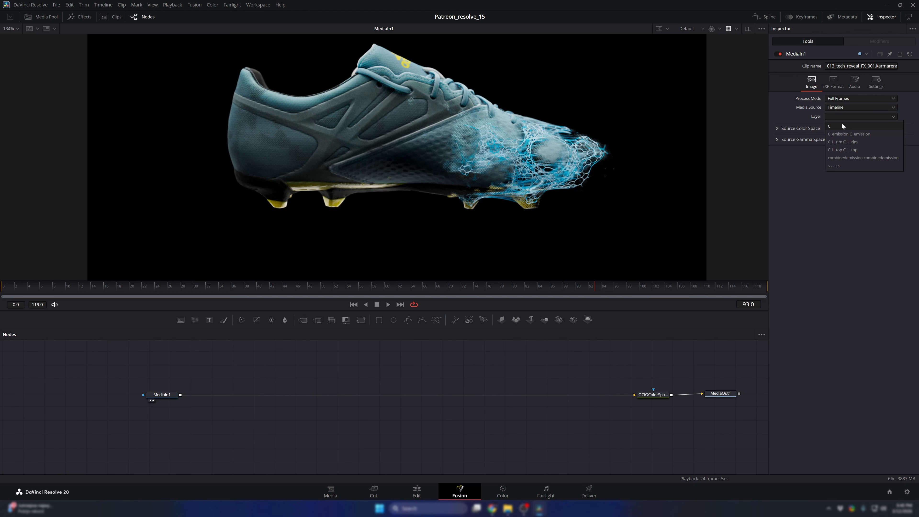
left_click(861, 126)
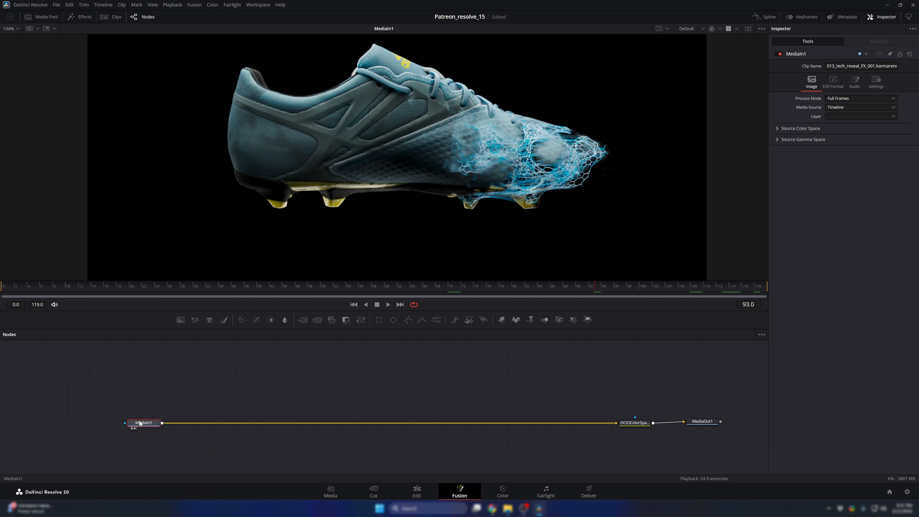
- Paste a copy of MediaIn1 above the original, show it in the viewer and set its layer to C_L_rim.C_L_rim
left_click(212, 377)
key("ctrl+v")
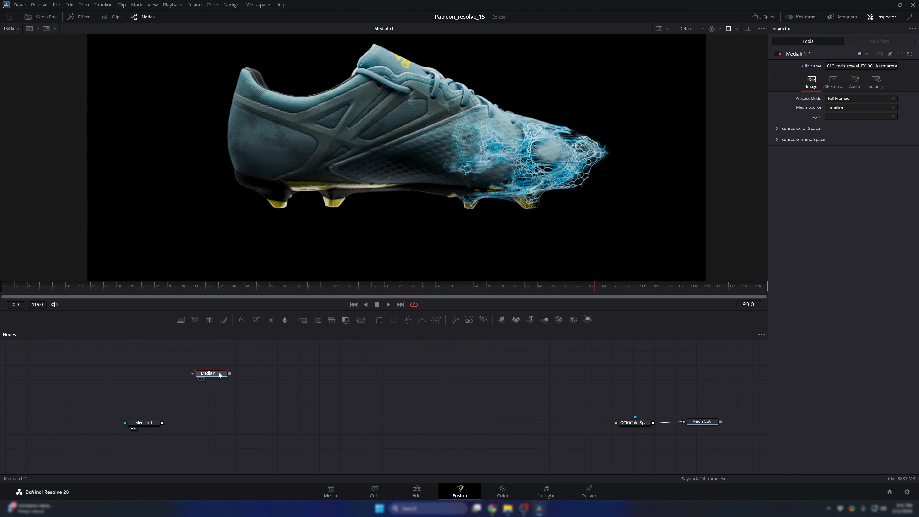
key("1")
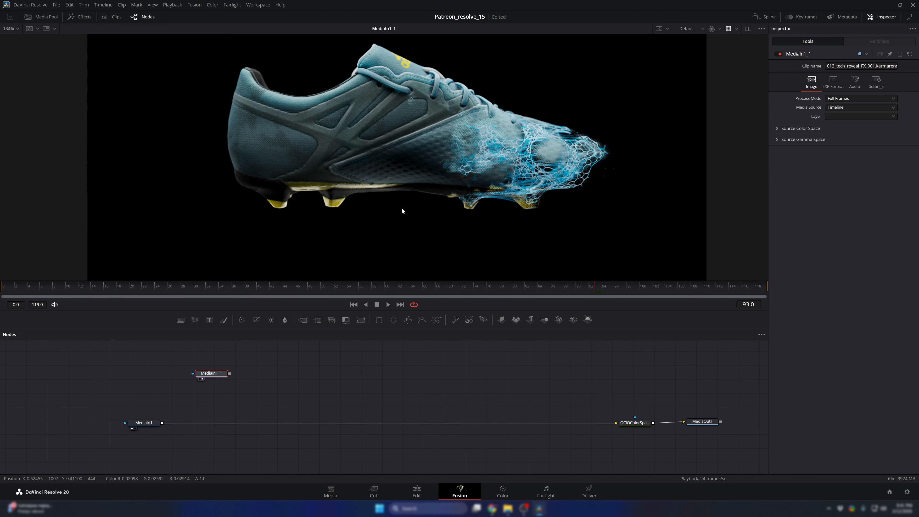
left_click(834, 116)
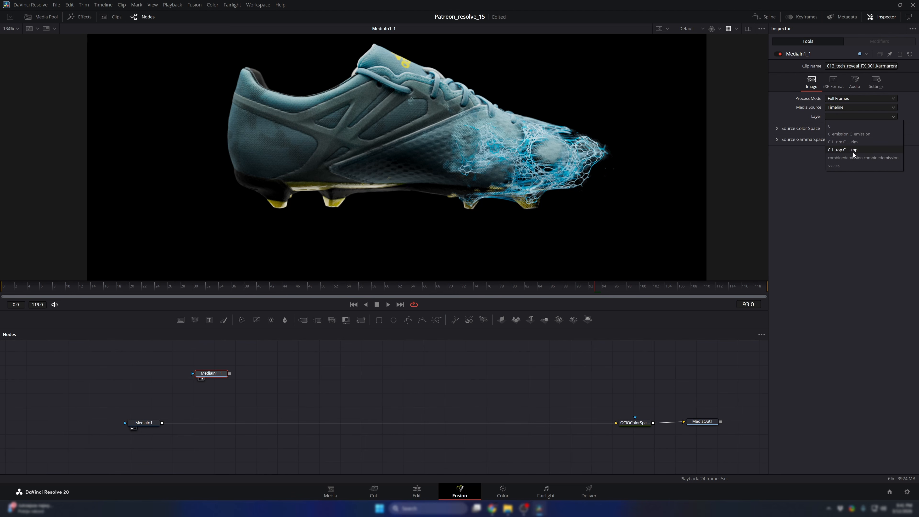
left_click(856, 141)
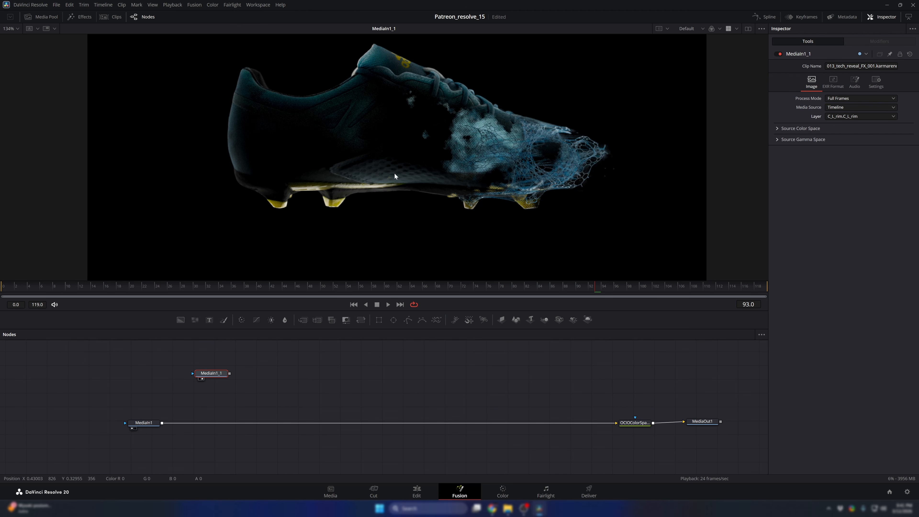
scroll(424, 153, "down", 2)
scroll(433, 151, "up", 2)
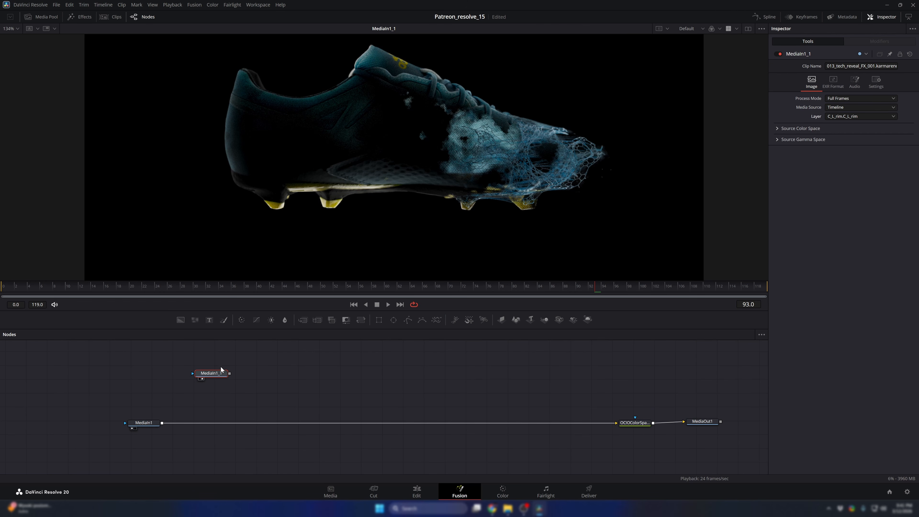
- Duplicate the rim-light node beside itself, view the copy and set its layer to C_L_top.C_L_top
key("ctrl+c")
key("ctrl+v")
left_click_drag(287, 375, 453, 198)
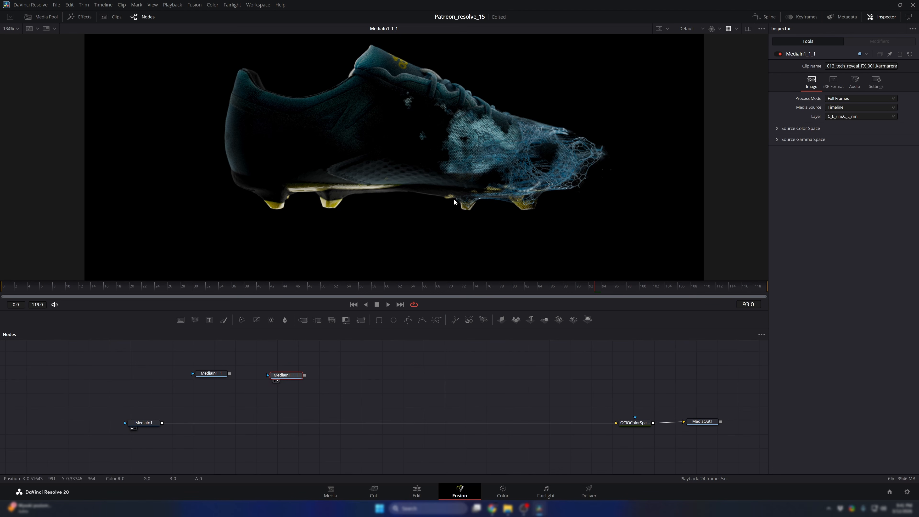
left_click(850, 115)
left_click(848, 149)
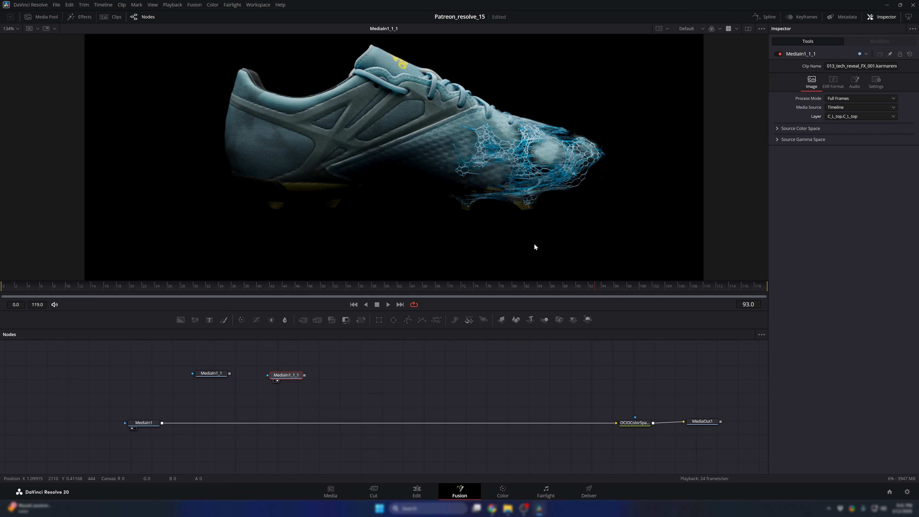
- Duplicate the top-light node beside itself, view the copy and set its layer to C_emission.C_emission
key("ctrl+c")
key("ctrl+v")
left_click_drag(387, 375, 416, 204)
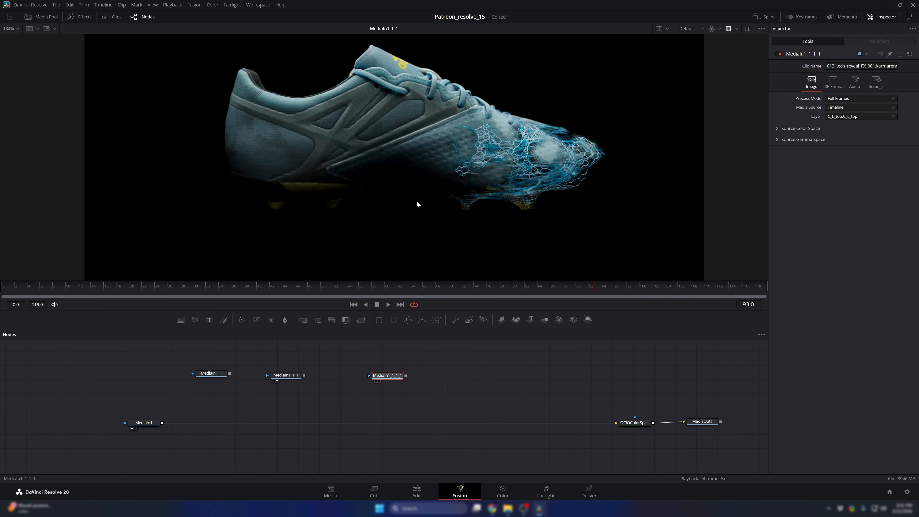
left_click(857, 115)
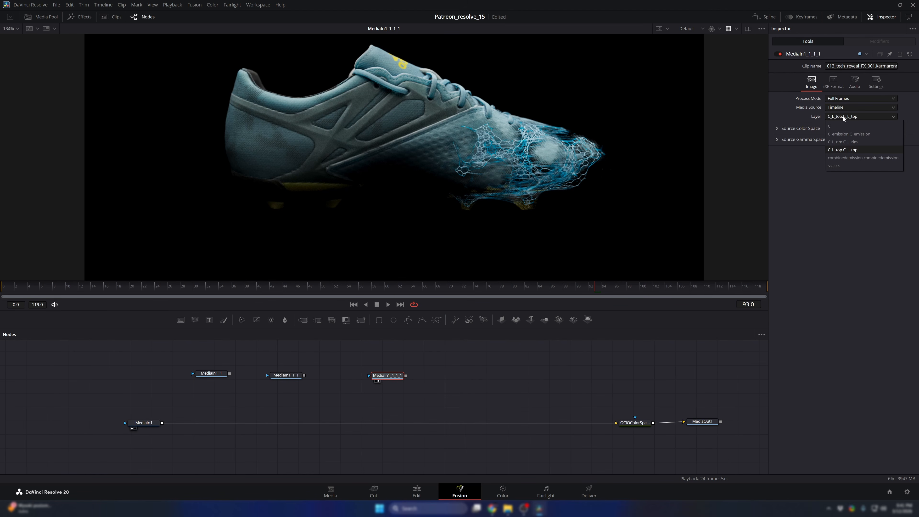
left_click(848, 134)
- Paste a fourth media node at the end of the upper row, view it and set its layer to sss.sss
key("ctrl+v")
left_click_drag(470, 376, 537, 207)
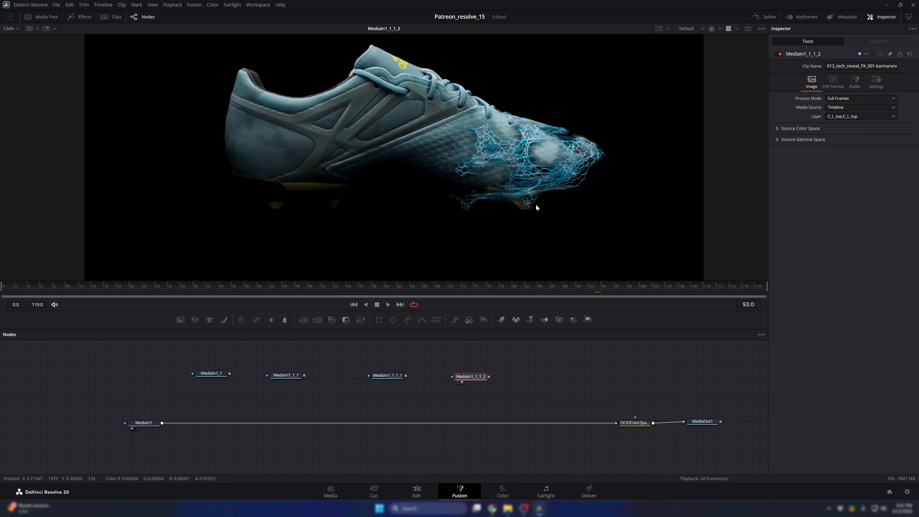
left_click(854, 116)
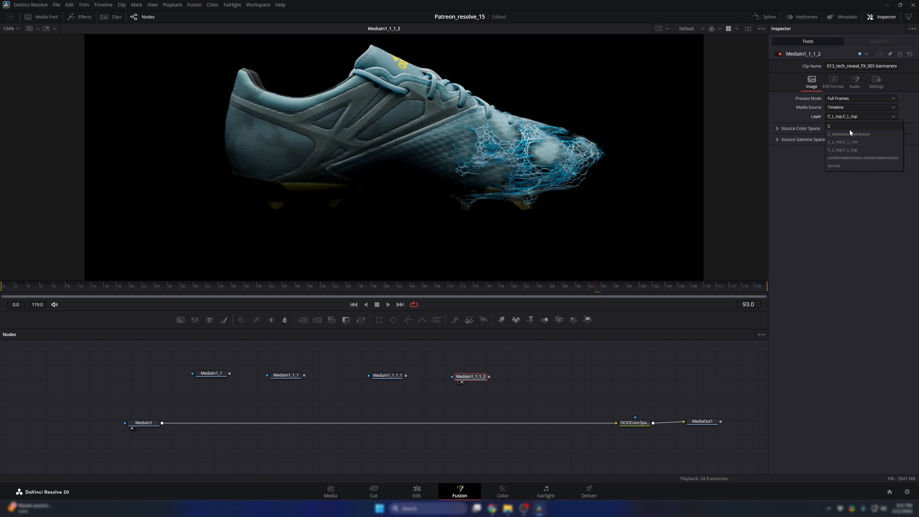
left_click(848, 166)
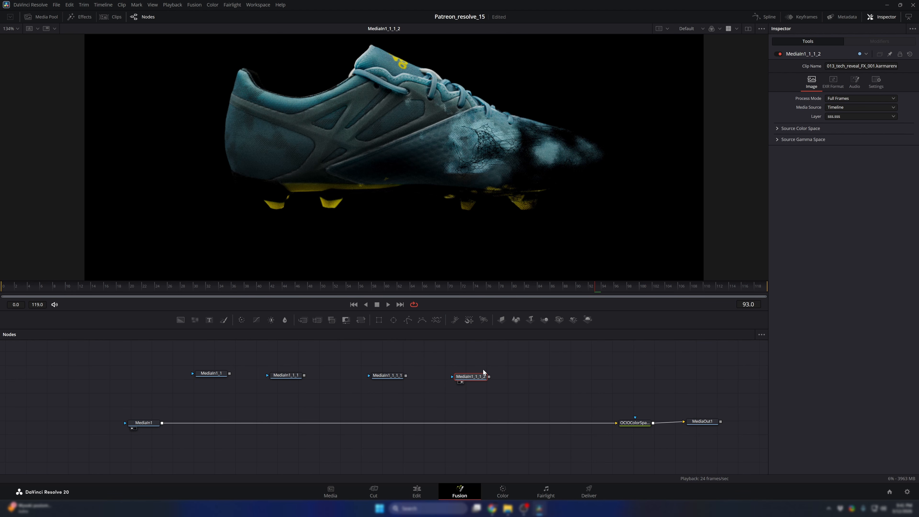
- Rename the media node that uses the sss.sss layer as SSS
right_click(473, 378)
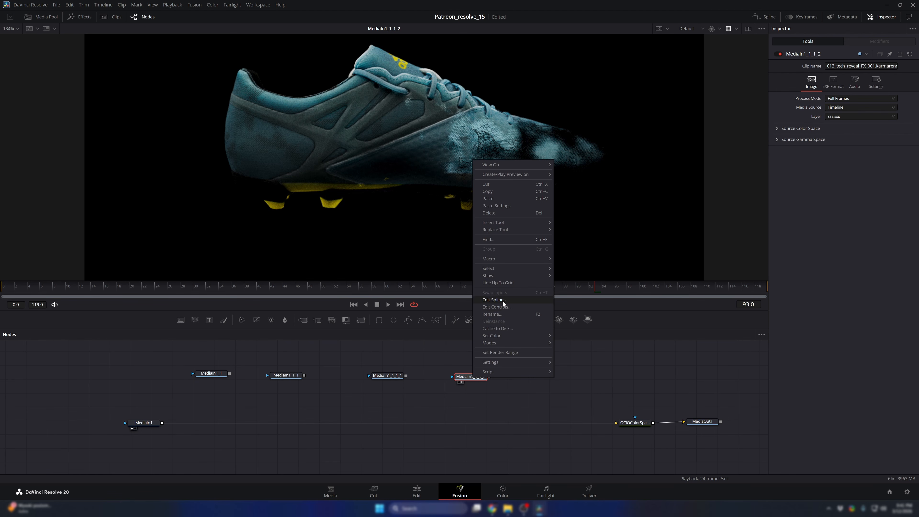
left_click(493, 314)
left_click(470, 259)
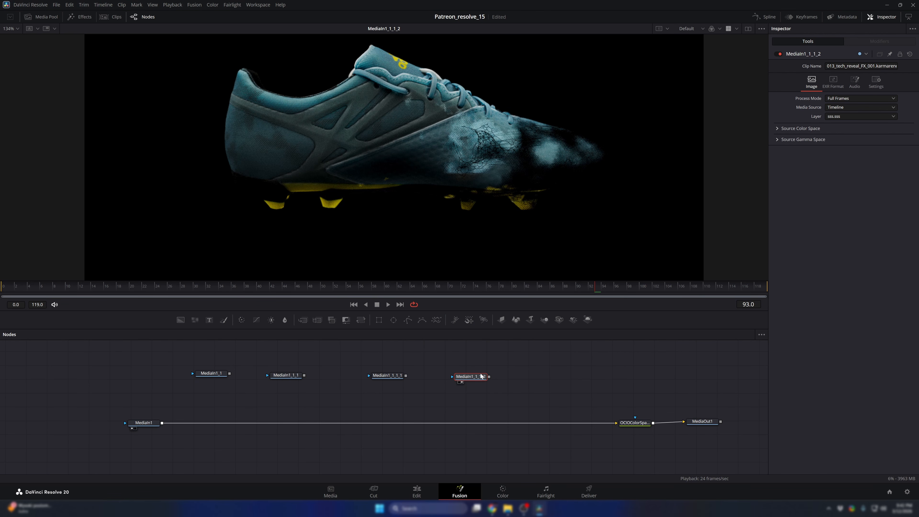
key("F2")
type("SSS")
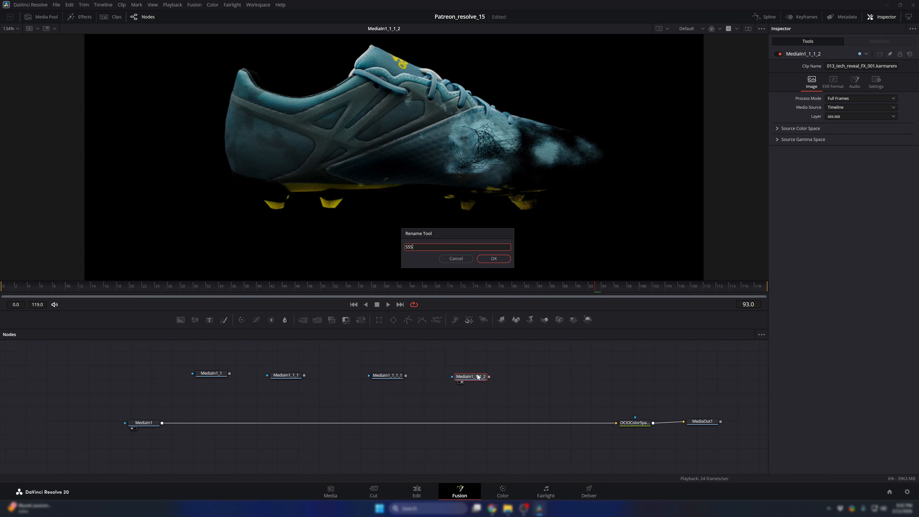
key("Return")
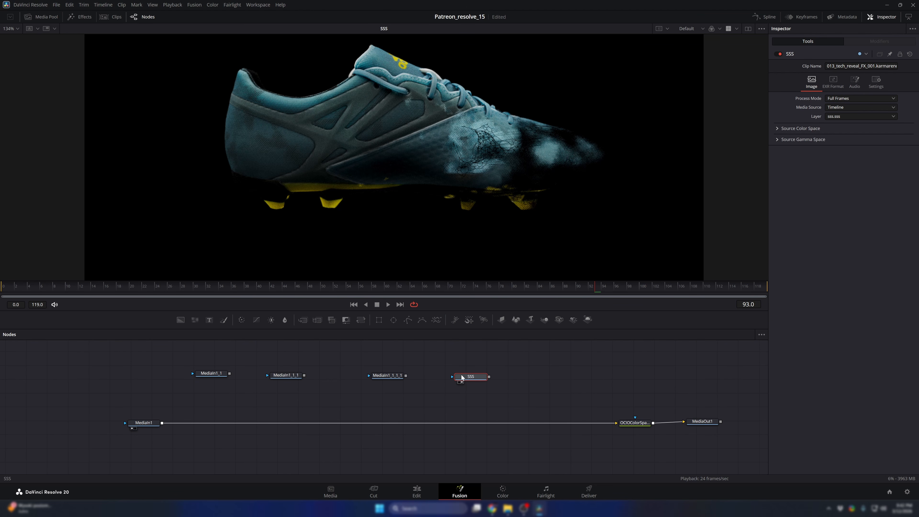
- View the media node with the C_emission layer and rename it Emission
key("1")
left_click(393, 375)
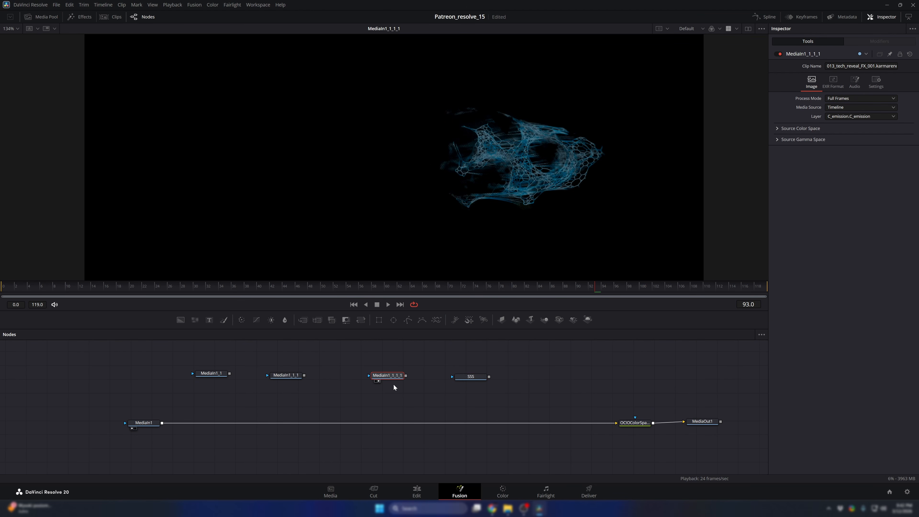
key("F2")
type("Emis")
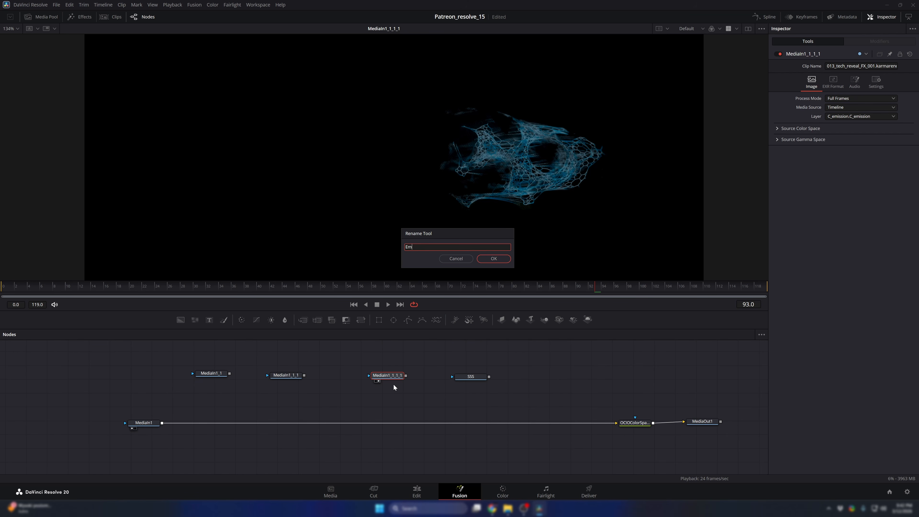
key("BackSpace")
type("ission")
key("Return")
- View the media node with the C_L_top layer and rename it L_top
left_click(280, 377)
key("1")
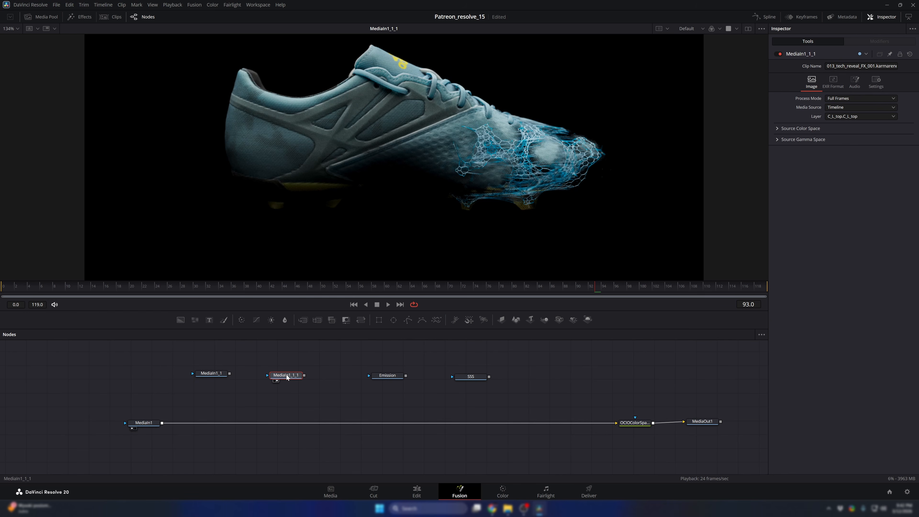
key("F2")
type("L_top")
key("Return")
- View the media node with the C_L_rim layer and rename it L_rim
mouse_move(217, 370)
left_mouse_down()
mouse_move(226, 344)
mouse_move(217, 370)
left_mouse_up()
key("1")
key("F2")
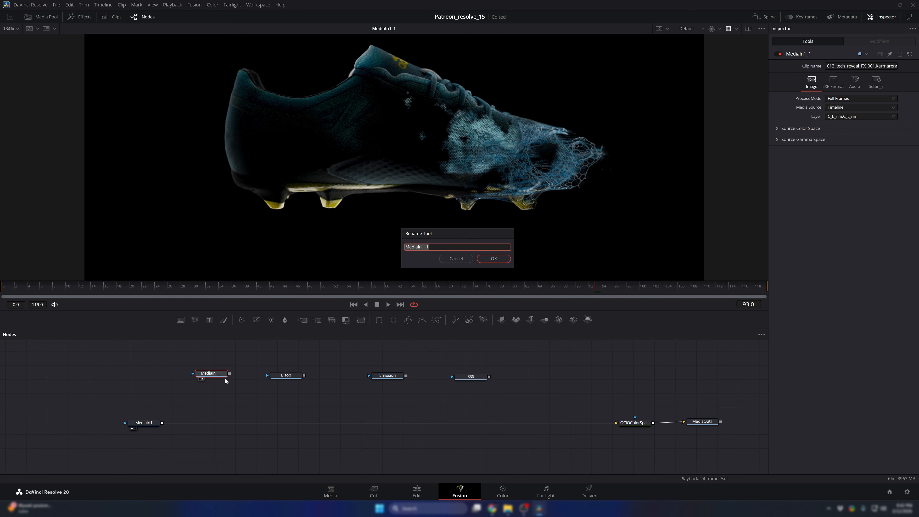
type("L_rim")
key("Return")
- Widen the gap between MediaIn1 and the OCIO ColorSpace and MediaOut1 pair to make room for more nodes
left_click_drag(608, 390, 702, 427)
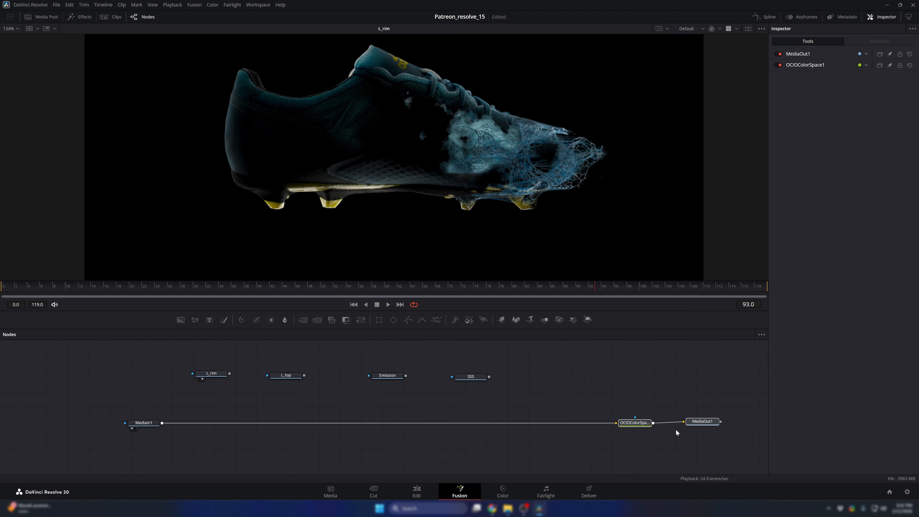
scroll(651, 425, "down", 2)
left_click_drag(640, 424, 609, 413)
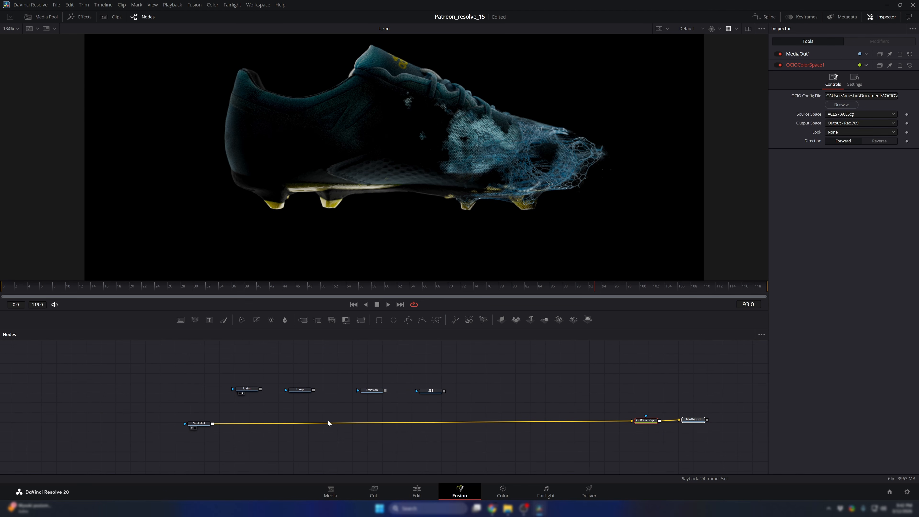
left_click_drag(195, 424, 140, 424)
scroll(217, 408, "up", 2)
left_click_drag(554, 363, 408, 387)
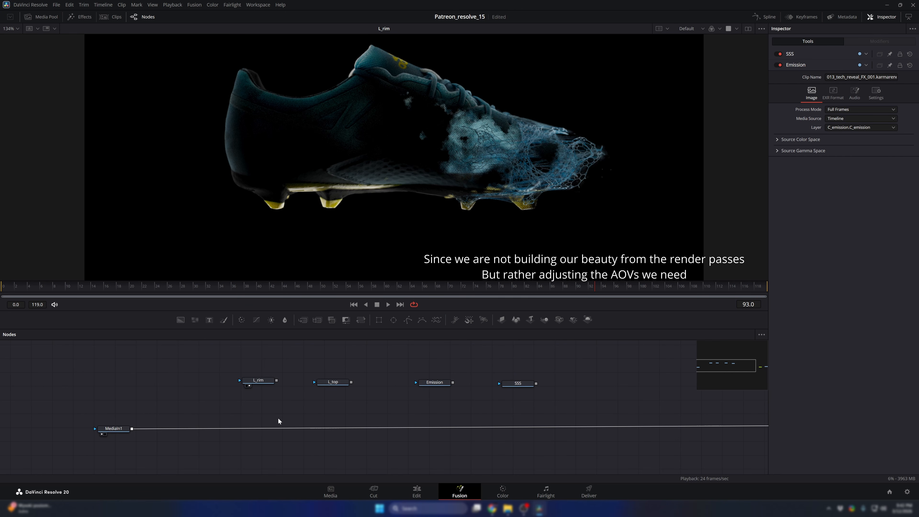
- Insert a Channel Booleans node after MediaIn1 and paste a second copy of it next in the same chain
left_click(116, 431)
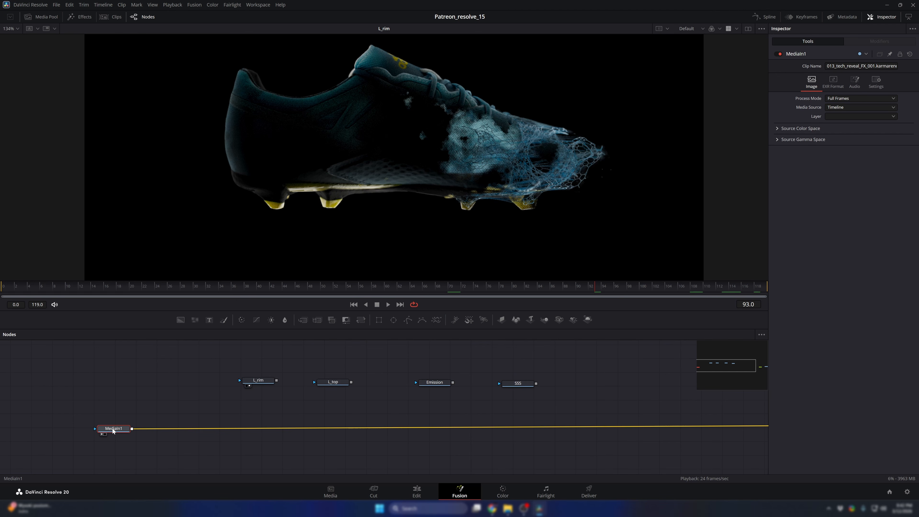
key("shift+space")
type("bool")
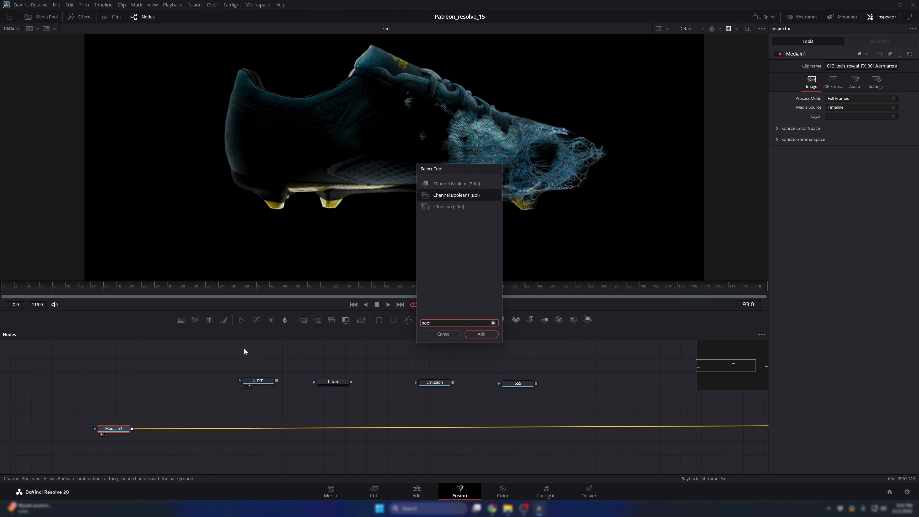
left_click(486, 336)
left_click_drag(160, 435, 222, 429)
left_click(192, 409)
key("ctrl+v")
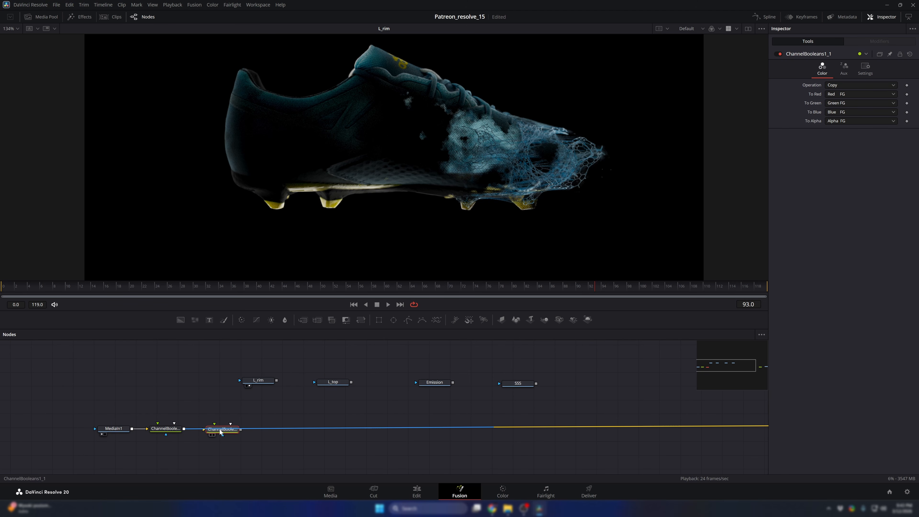
- Place L_rim above the two Channel Booleans nodes, setting the first node's operation to Subtract and the second's to Add
left_click_drag(249, 380, 200, 367)
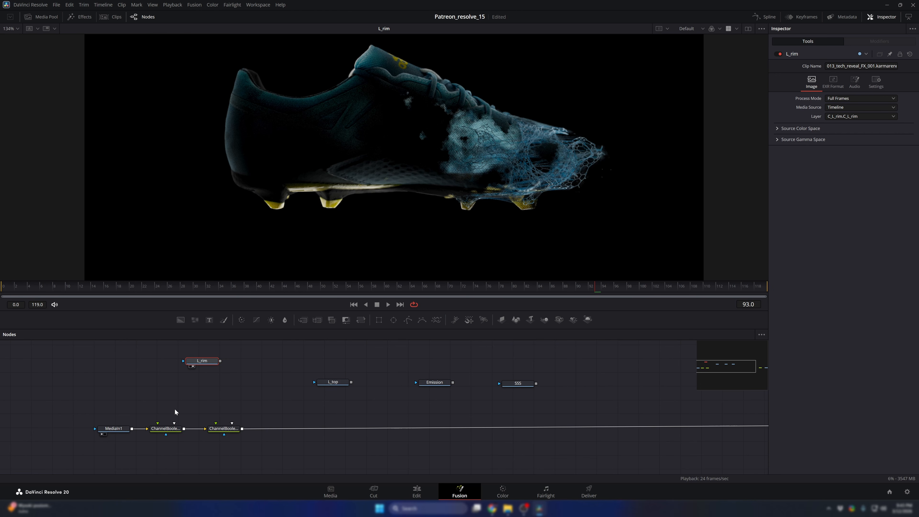
left_click(163, 430)
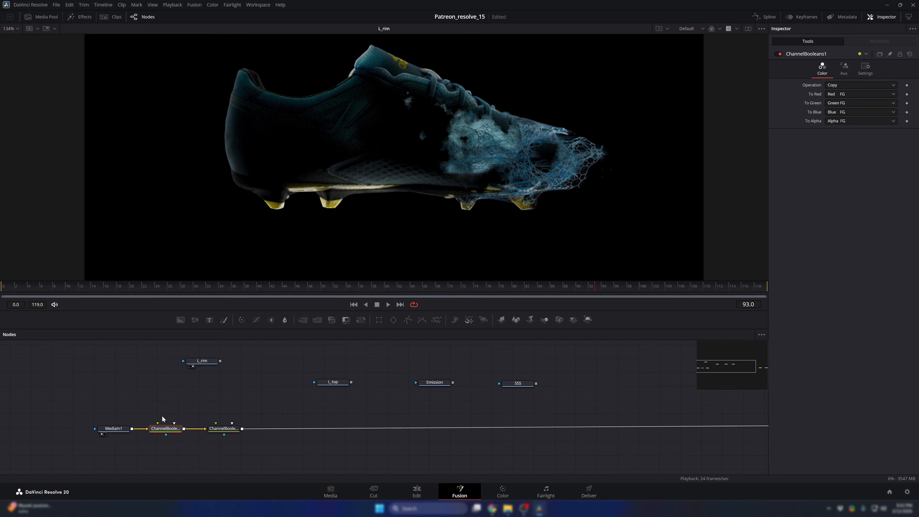
left_click(840, 86)
left_click(847, 111)
left_click(223, 428)
left_click(829, 88)
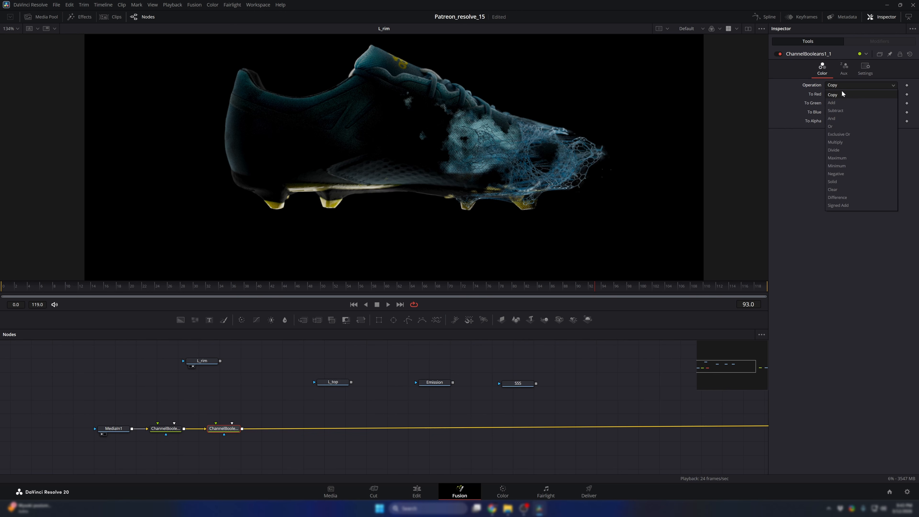
left_click(847, 103)
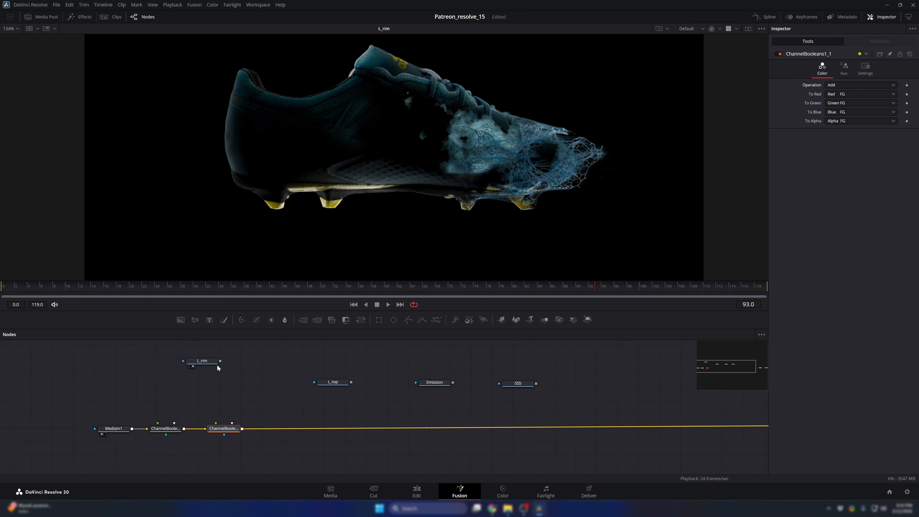
- Connect L_rim's output to the foreground inputs of both Channel Booleans nodes and center L_rim above them
left_click_drag(226, 382, 187, 449)
left_click(233, 359)
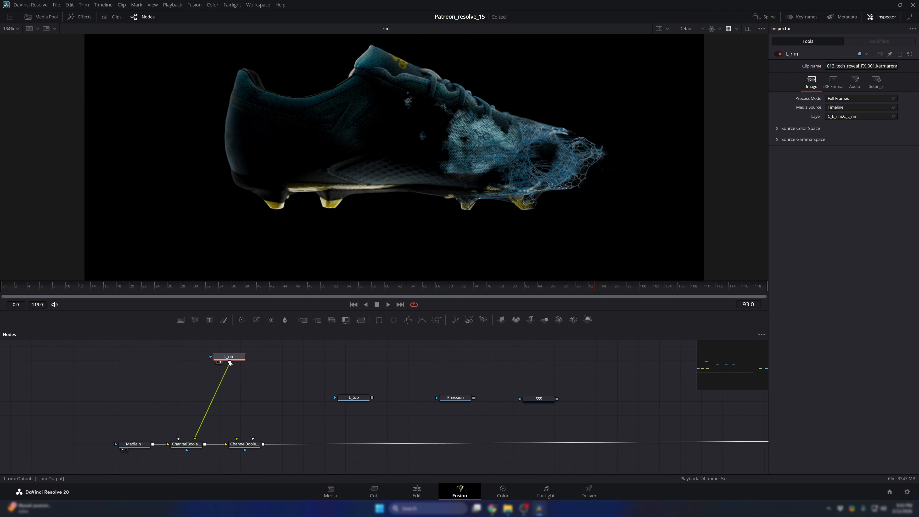
left_click_drag(248, 356, 244, 446)
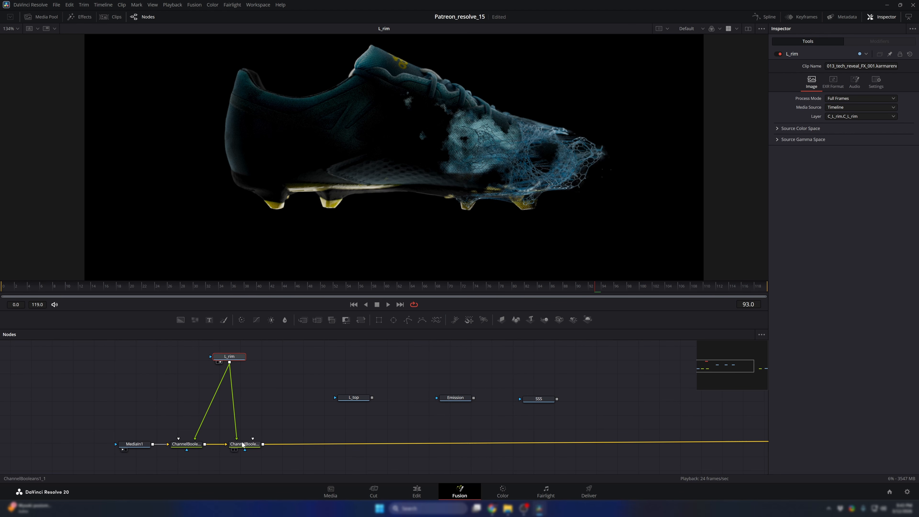
left_click_drag(231, 358, 222, 357)
- Compare the original MediaIn1 image with the output of the second Channel Booleans node in the viewer
left_click(251, 442)
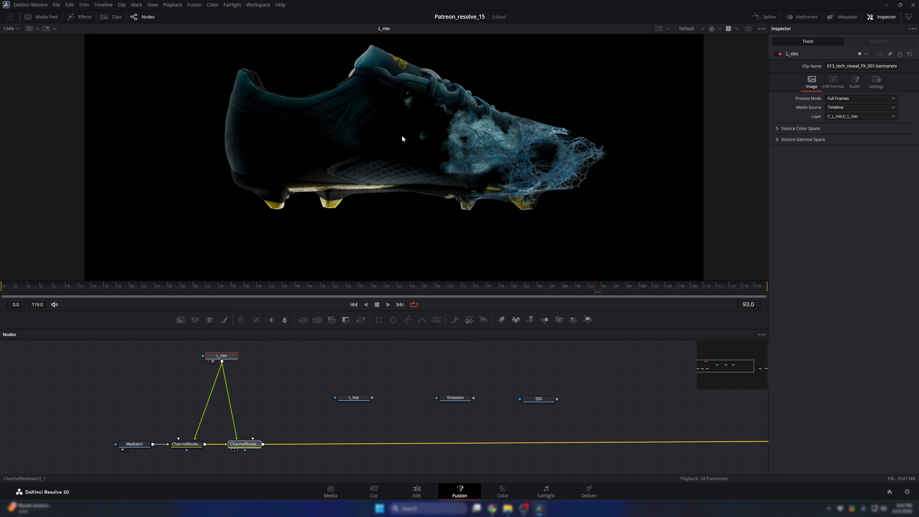
left_click_drag(402, 137, 402, 136)
left_click_drag(141, 445, 235, 242)
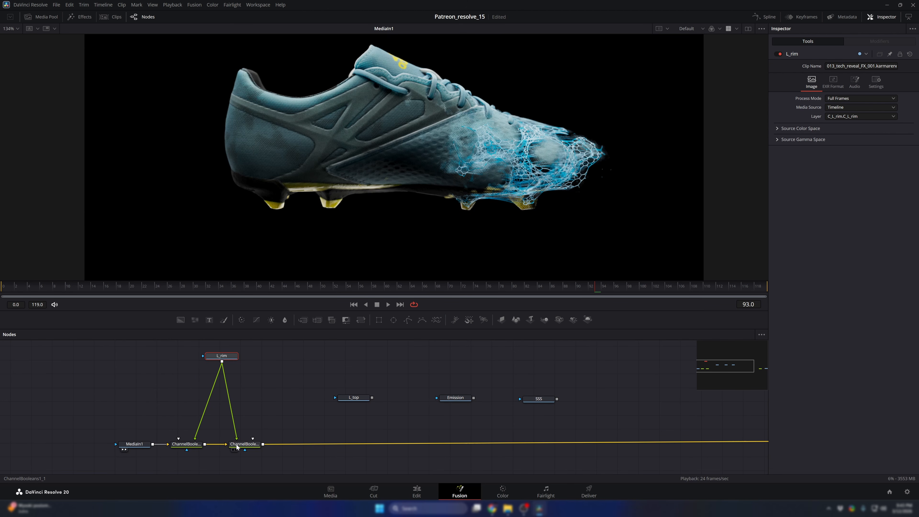
left_click_drag(245, 448, 379, 180)
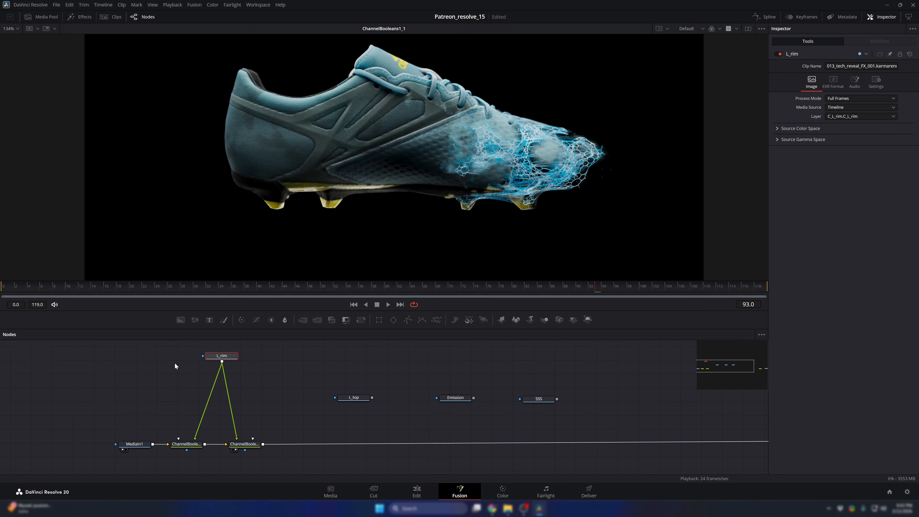
- Insert a Color Corrector between L_rim and the second Channel Booleans node and tint it strongly toward red
left_click_drag(174, 363, 241, 465)
left_click(188, 448)
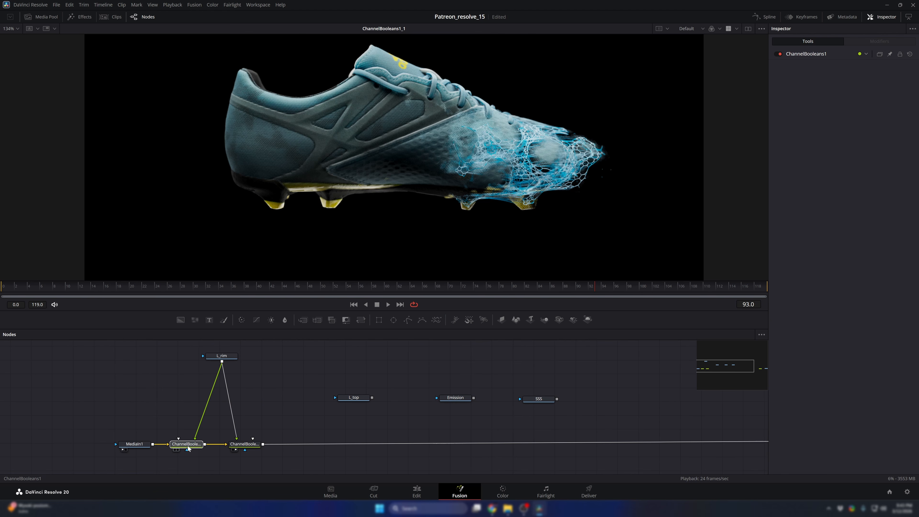
left_click(249, 444)
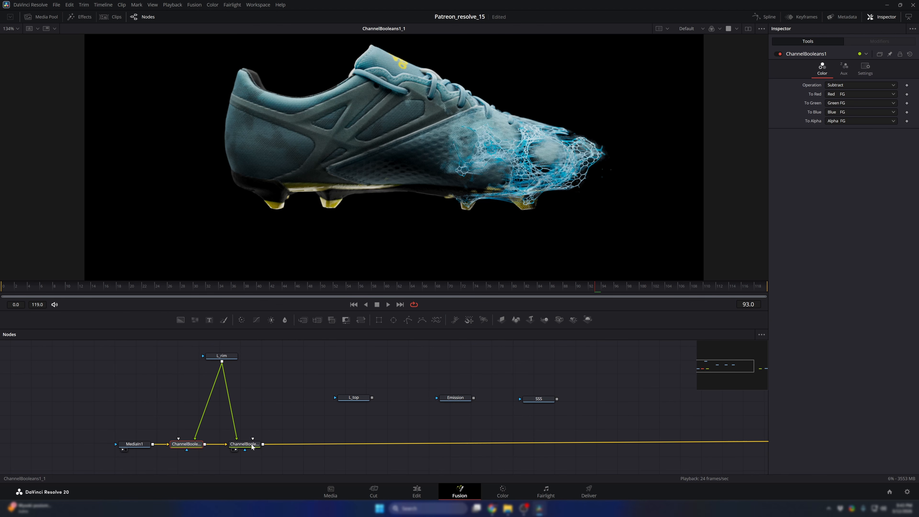
left_click(281, 408)
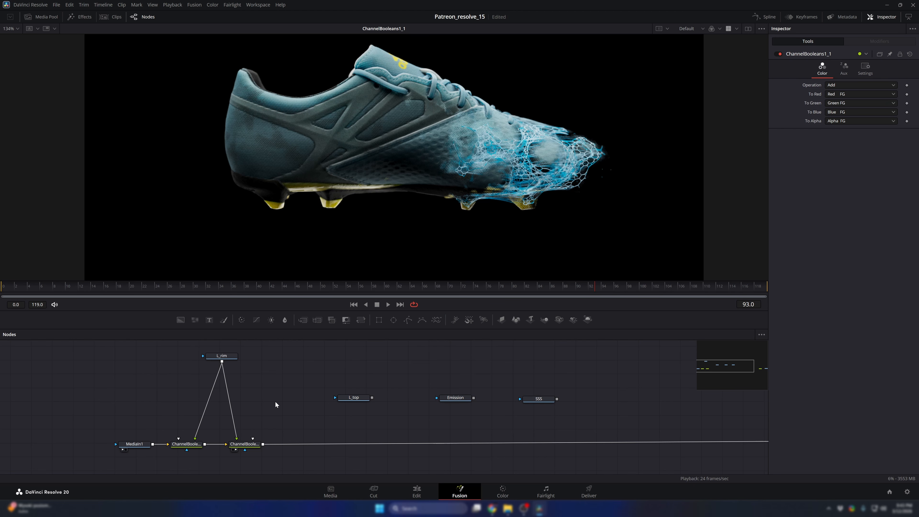
key("shift+space")
type("color")
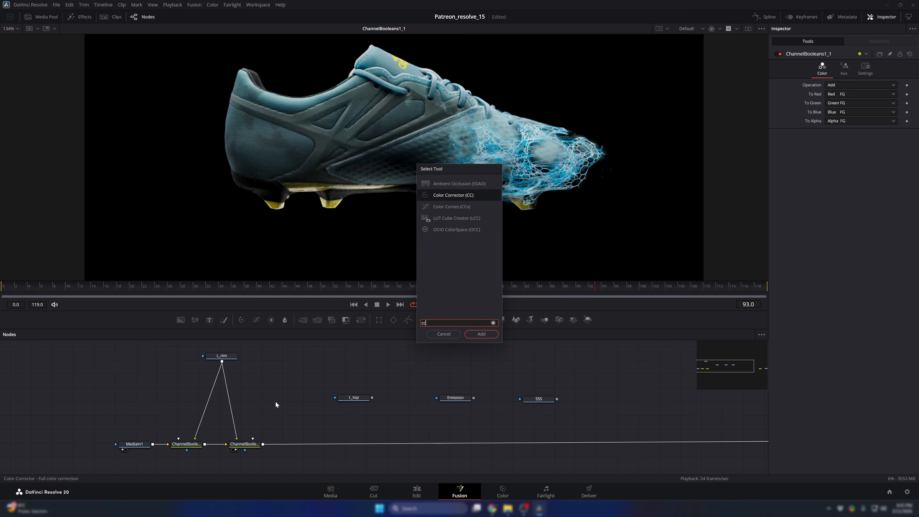
key("Return")
left_click_drag(277, 403, 231, 405)
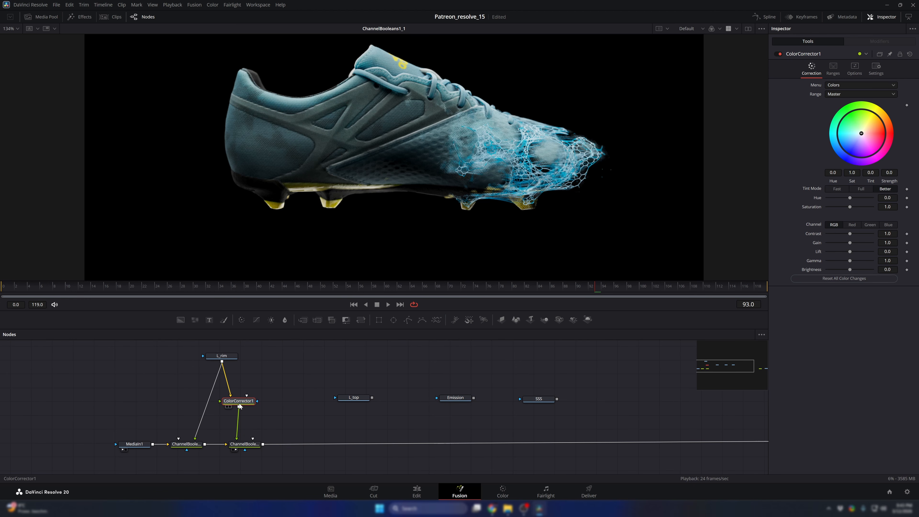
left_click_drag(861, 133, 891, 129)
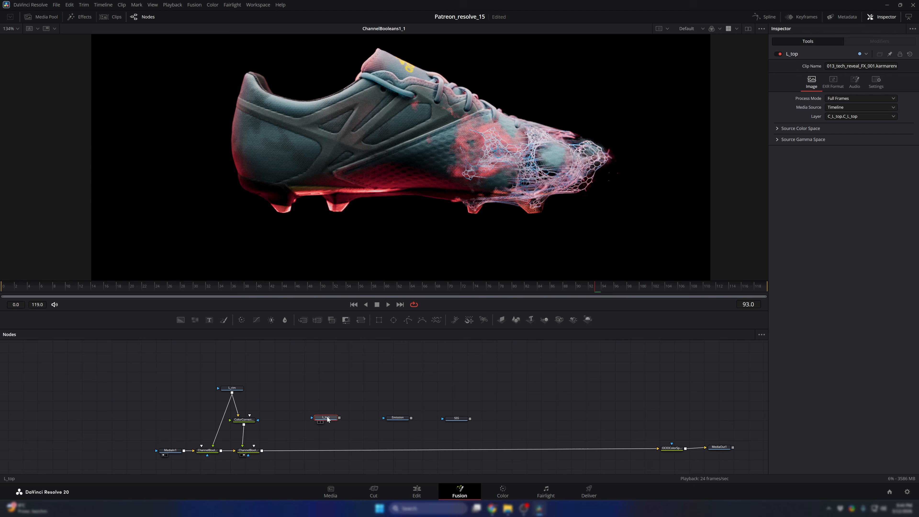
- Raise L_top to L_rim's height and move Emission and SSS up and farther along the graph
scroll(329, 418, "up", 2)
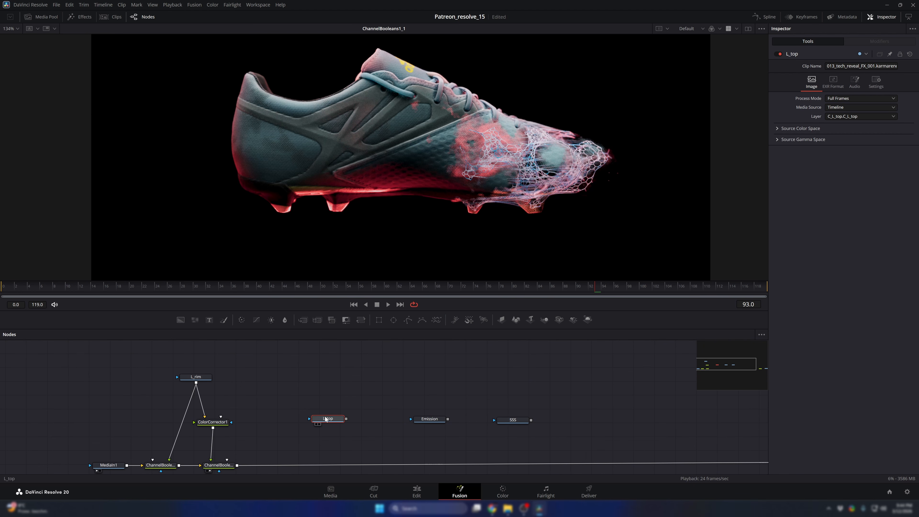
left_click_drag(328, 418, 348, 374)
left_click_drag(550, 399, 503, 387)
scroll(436, 406, "down", 2)
left_click(503, 388)
scroll(348, 430, "up", 2)
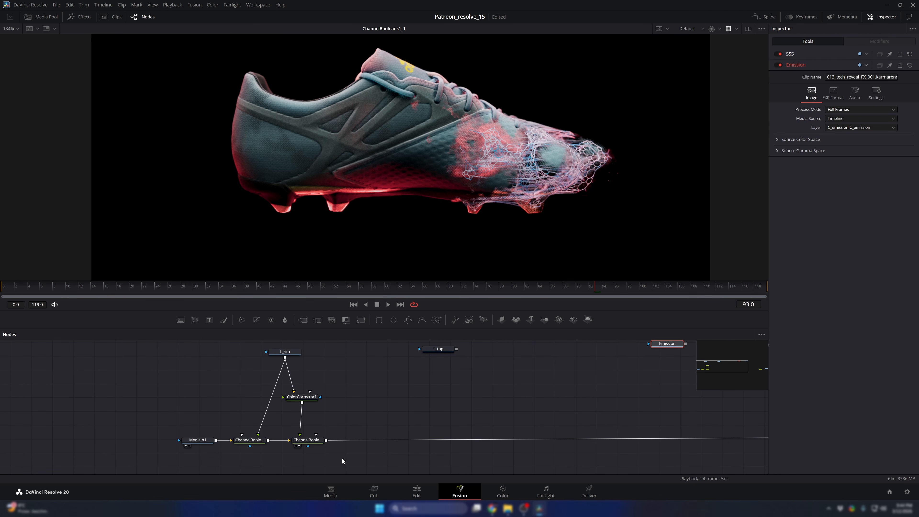
- Copy the two Channel Booleans nodes and insert the pasted pair into the main chain below L_top
left_click_drag(342, 457, 232, 431)
key("ctrl+c")
key("ctrl+v")
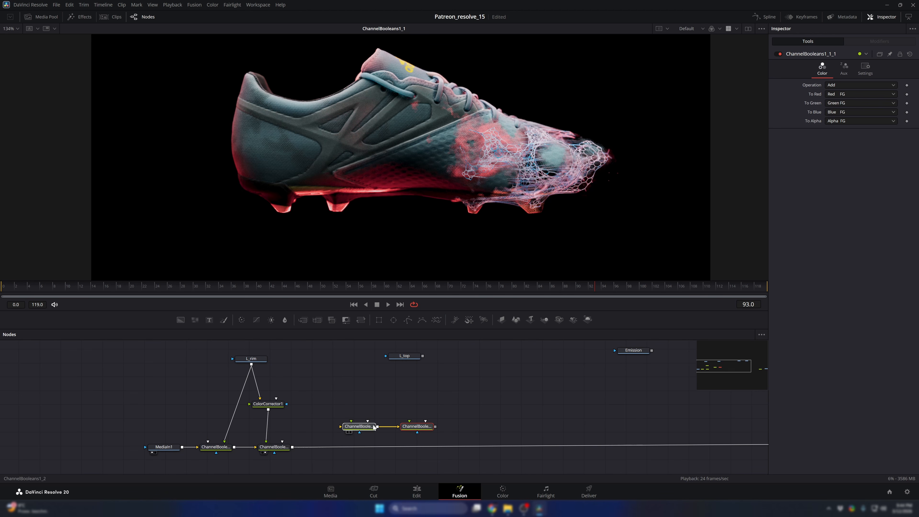
left_click_drag(372, 424, 436, 447)
left_click_drag(525, 422, 452, 439)
left_click(554, 415)
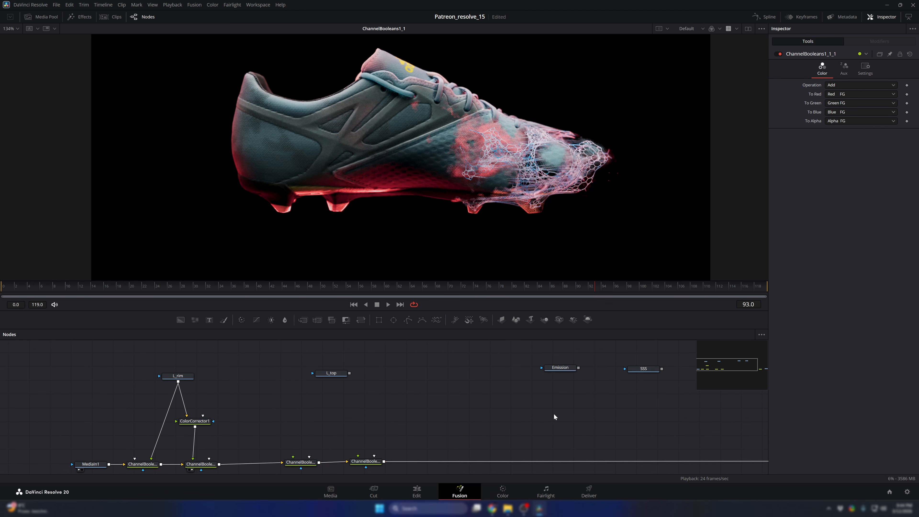
- Paste another Channel Booleans pair and insert both nodes into the main chain for the Emission layer
key("ctrl+v")
left_click_drag(497, 416, 530, 462)
left_click_drag(568, 441, 502, 435)
left_click_drag(488, 412, 542, 459)
left_click_drag(582, 430, 542, 435)
left_click_drag(505, 463, 504, 462)
left_click_drag(553, 429, 541, 412)
scroll(592, 423, "down", 3)
left_click_drag(684, 463, 656, 432)
- Paste a final Channel Booleans pair and insert both nodes into the chain just before OCIOColorSpace1
left_click(574, 417)
key("ctrl+v")
scroll(574, 417, "up", 3)
left_click(520, 409)
left_click_drag(496, 418, 537, 467)
mouse_move(578, 447)
left_mouse_down()
mouse_move(526, 431)
mouse_move(579, 450)
left_mouse_up()
scroll(536, 437, "down", 4)
scroll(535, 449, "up", 3)
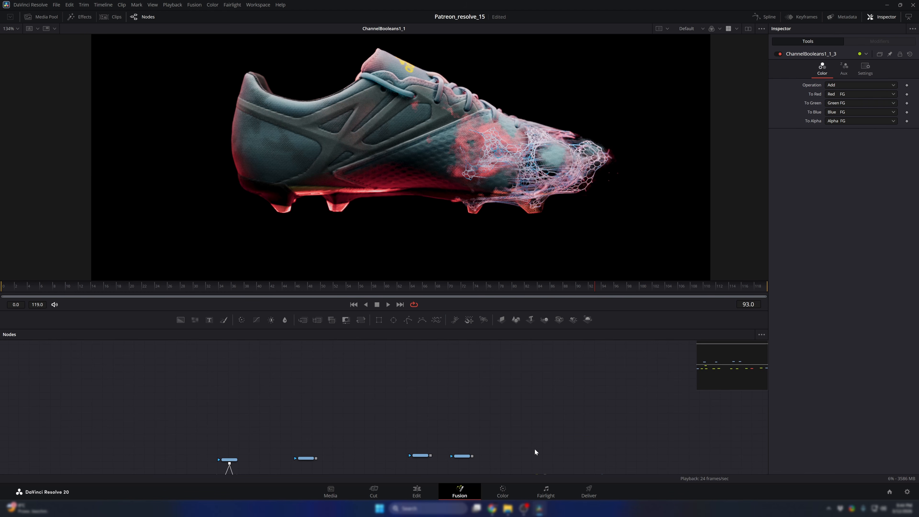
scroll(533, 445, "up", 4)
scroll(528, 424, "down", 3)
mouse_move(517, 435)
left_mouse_down()
mouse_move(519, 420)
mouse_move(532, 436)
left_mouse_up()
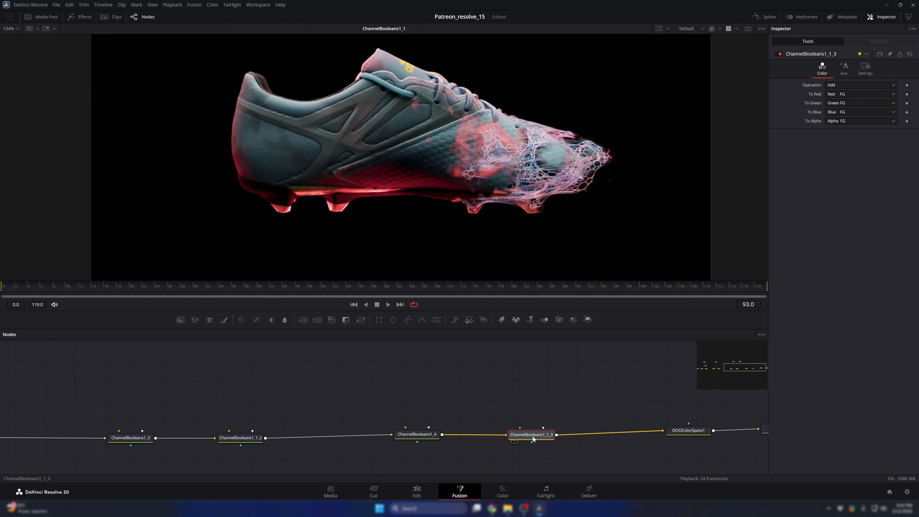
- Connect L_top and Emission to the foreground inputs of both nodes in their respective Channel Booleans pairs
scroll(434, 416, "down", 2)
scroll(320, 398, "down", 3)
left_click_drag(319, 399, 513, 444)
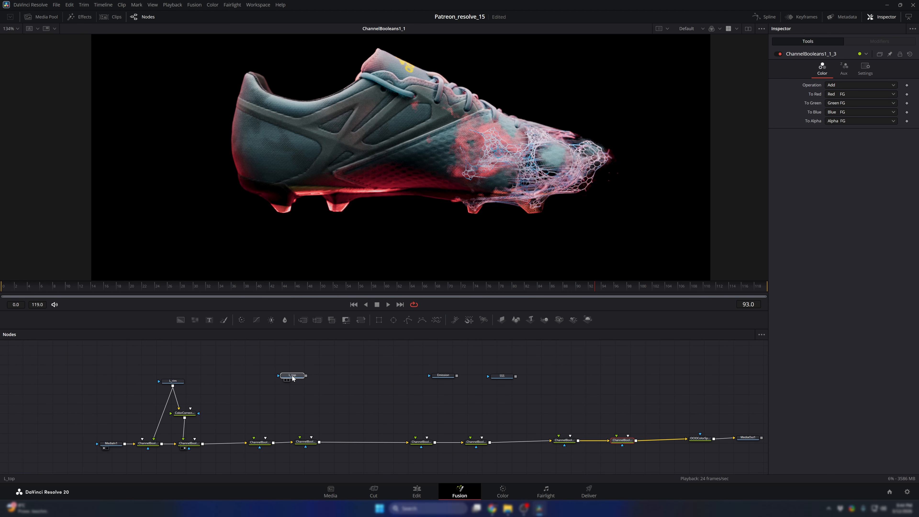
left_click(292, 375)
left_click_drag(305, 375, 259, 442)
left_click_drag(293, 380, 306, 442)
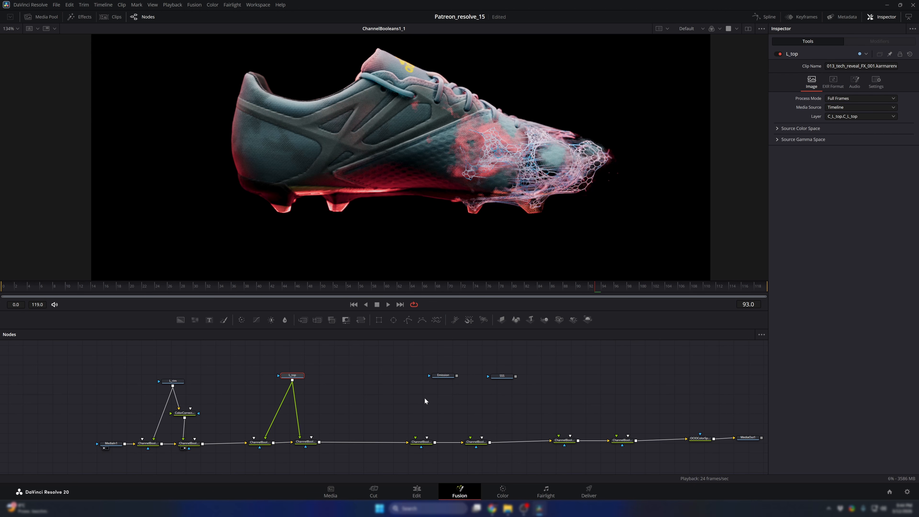
left_click_drag(456, 376, 427, 438)
left_click_drag(443, 379, 470, 437)
- Center SSS above the last Channel Booleans pair, connect it to both foreground inputs, and save the project
left_click_drag(507, 379, 570, 436)
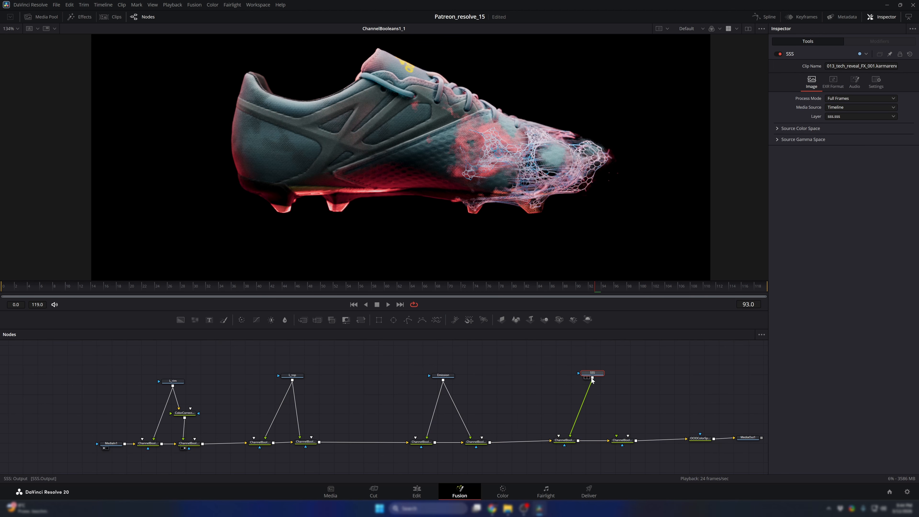
left_click_drag(592, 377, 583, 407)
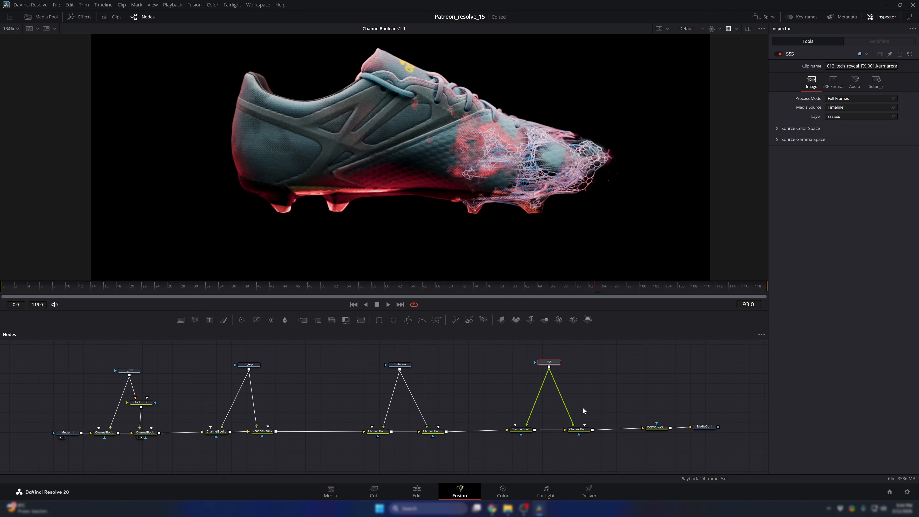
key("ctrl+s")
- Show the last Channel Booleans node in the viewer and examine the complete node chain through MediaOut1
left_click(581, 429)
scroll(575, 430, "up", 2)
scroll(574, 429, "up", 2)
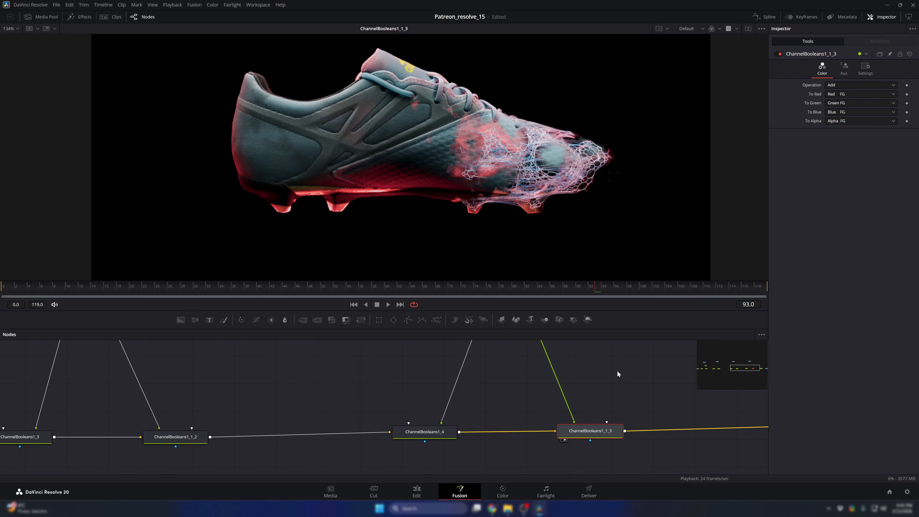
scroll(615, 373, "down", 3)
left_click_drag(610, 391, 594, 423)
scroll(594, 422, "up", 3)
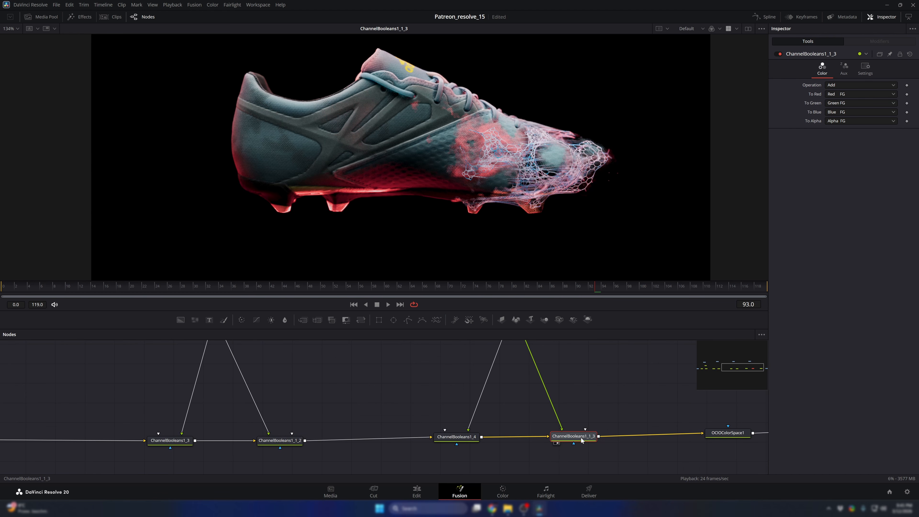
scroll(622, 431, "down", 4)
scroll(657, 443, "up", 3)
scroll(657, 443, "down", 3)
left_click_drag(536, 396, 594, 418)
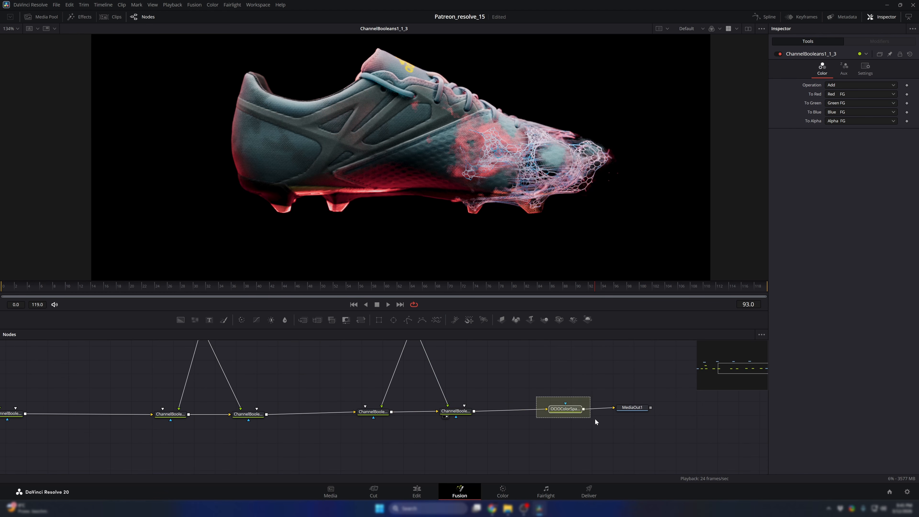
scroll(444, 399, "down", 3)
scroll(443, 399, "up", 3)
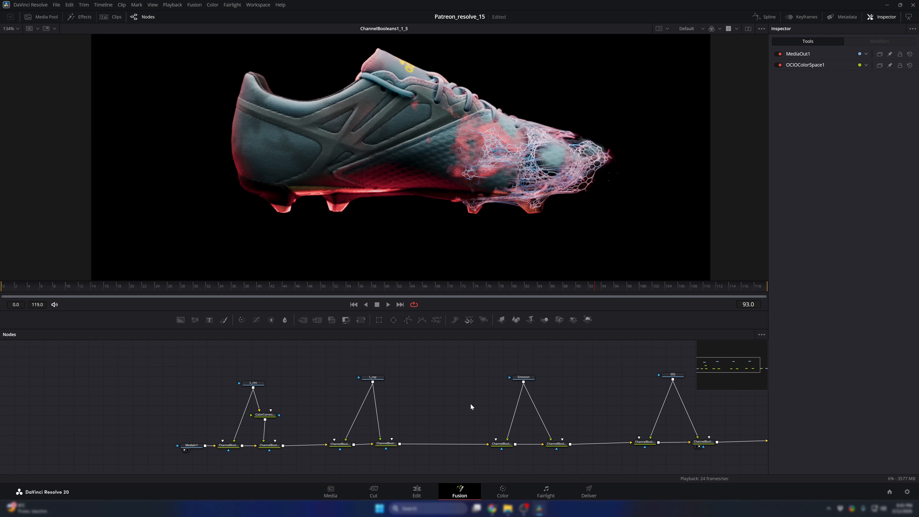
left_click_drag(471, 403, 428, 393)
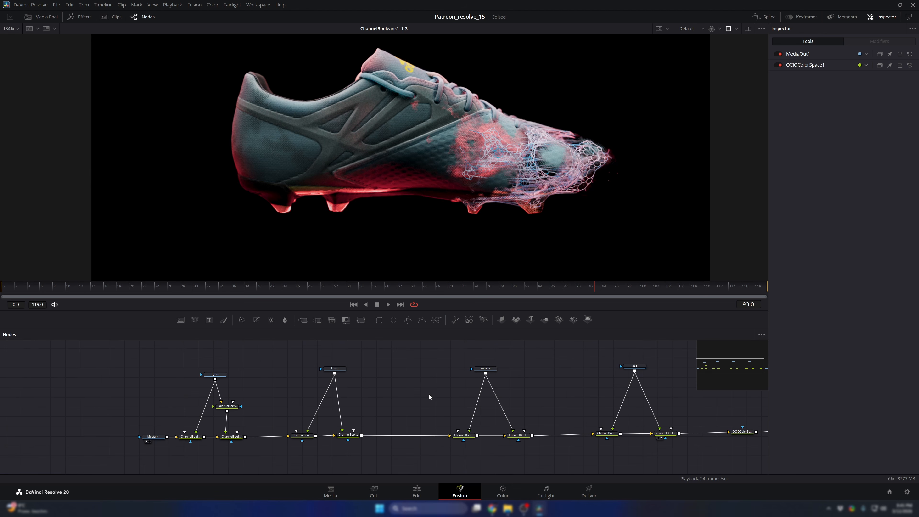
- Reset the Color Corrector below L_rim to its default settings and inspect the shoe up close
left_click(225, 406)
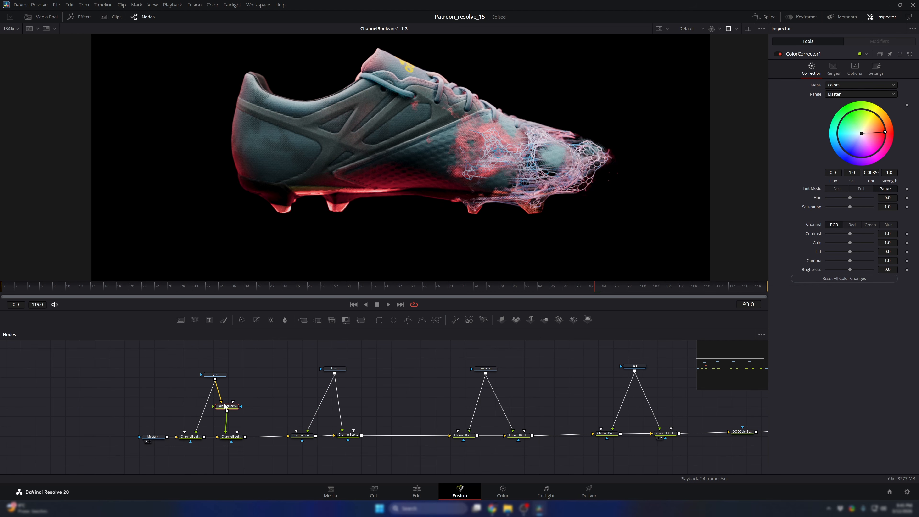
left_click(910, 54)
left_click_drag(555, 369, 421, 363)
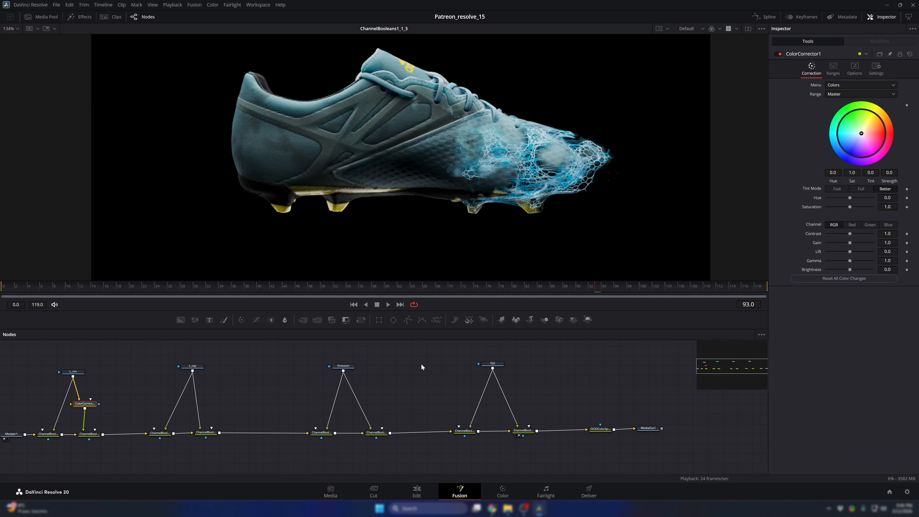
scroll(525, 214, "up", 3)
scroll(403, 196, "down", 3)
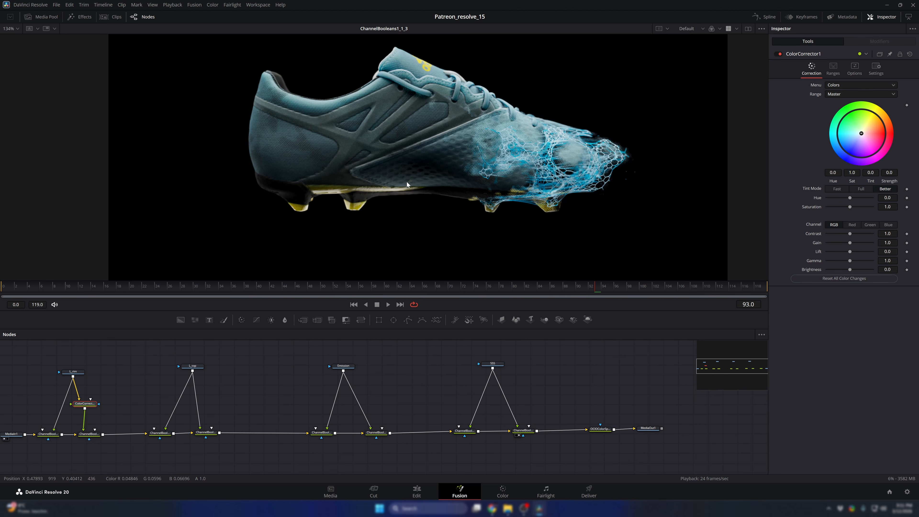
scroll(406, 182, "up", 3)
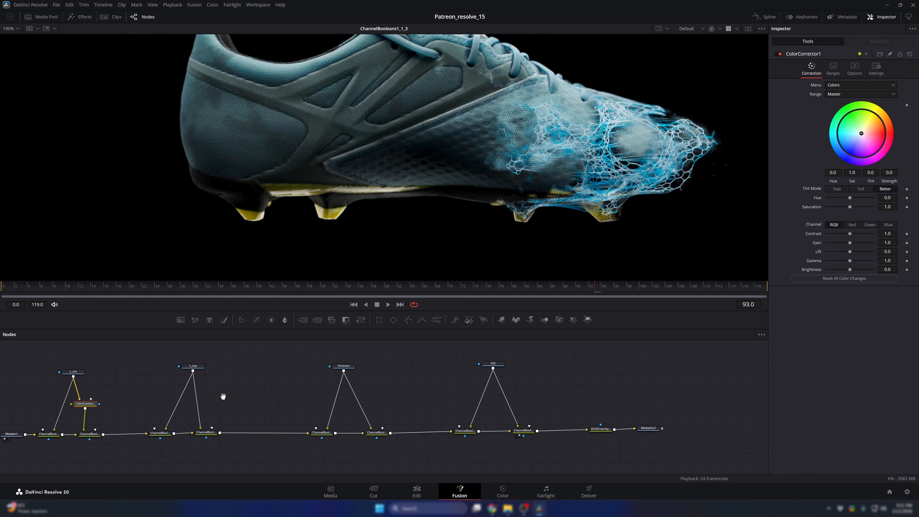
left_click_drag(223, 396, 362, 388)
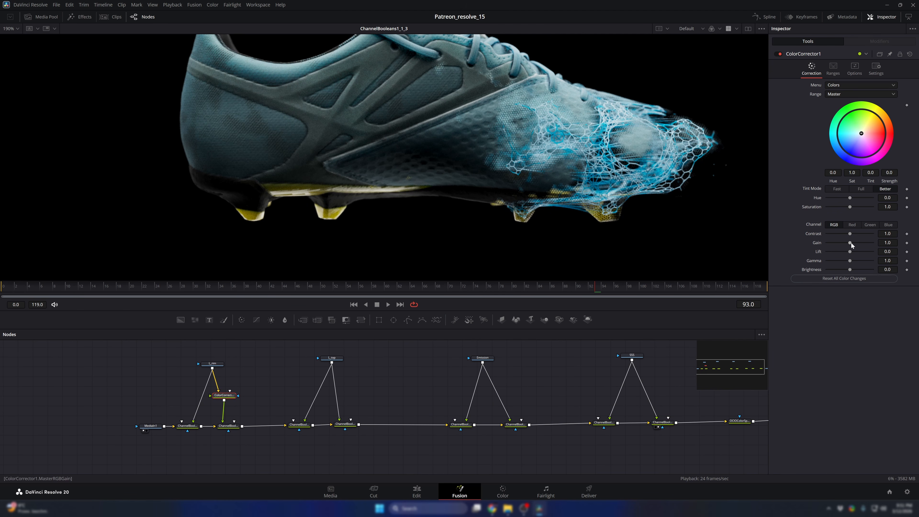
- Set the L_rim Color Corrector's gain to 3.03 and tint it toward blue-cyan, with tint -0.4184 and strength 0.3142
left_click_drag(851, 243, 861, 242)
scroll(558, 182, "down", 6)
scroll(497, 176, "up", 3)
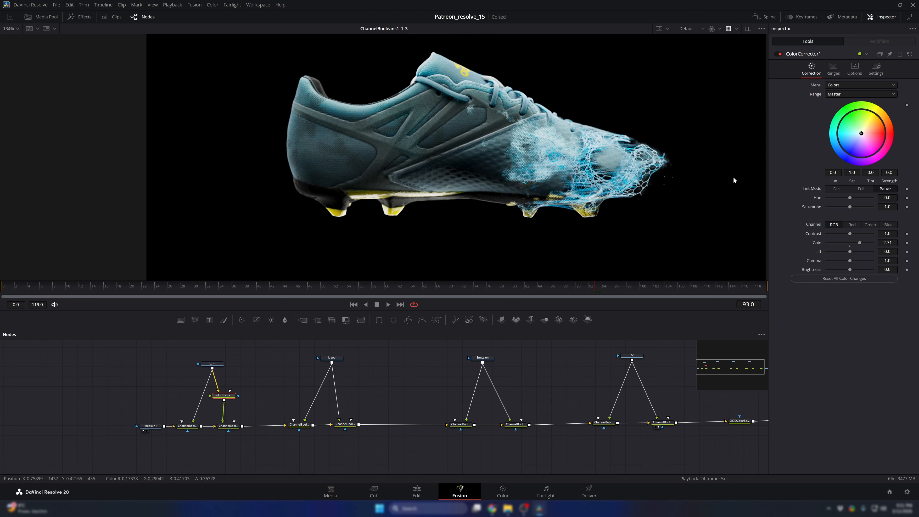
left_click_drag(865, 140, 848, 145)
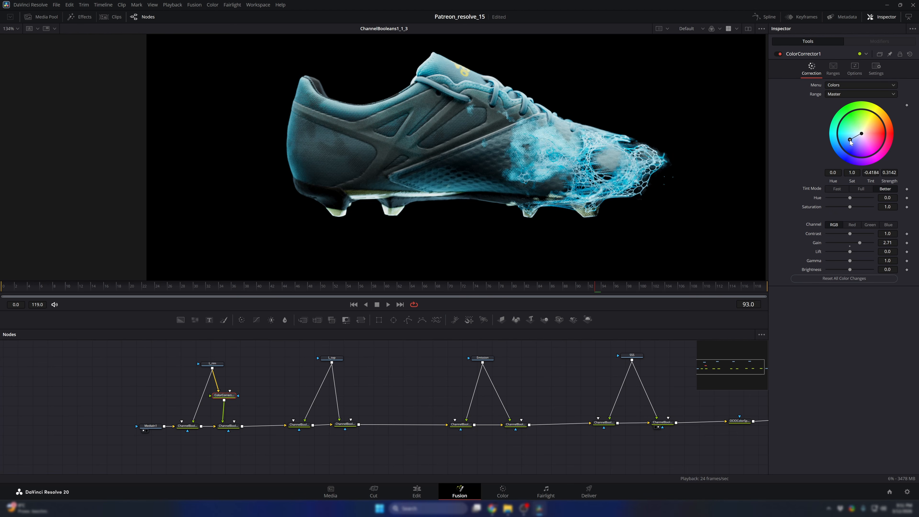
key("ctrl+f")
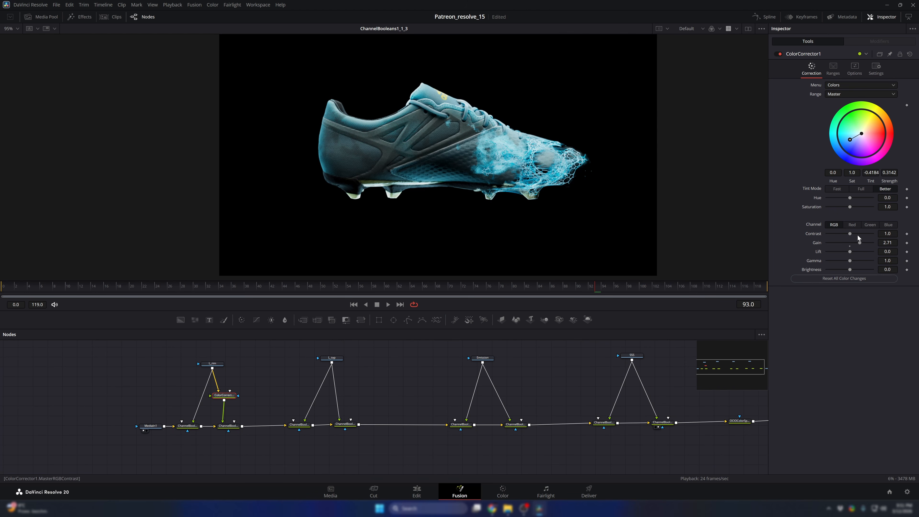
left_click_drag(861, 244, 863, 244)
scroll(469, 197, "down", 3)
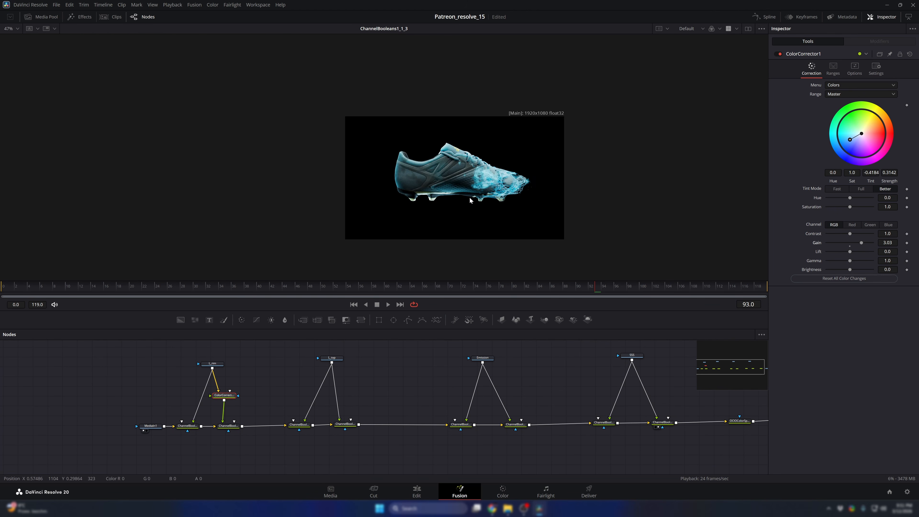
scroll(470, 194, "up", 2)
- Insert a Color Corrector between SSS and the last Channel Booleans node
left_click_drag(574, 380, 432, 375)
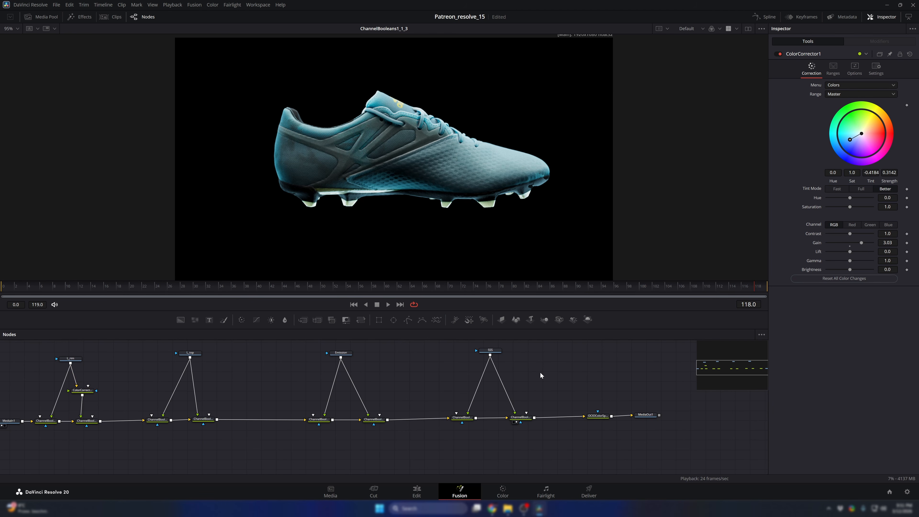
key("shift+space")
type("cc")
key("Return")
left_click_drag(540, 372, 510, 385)
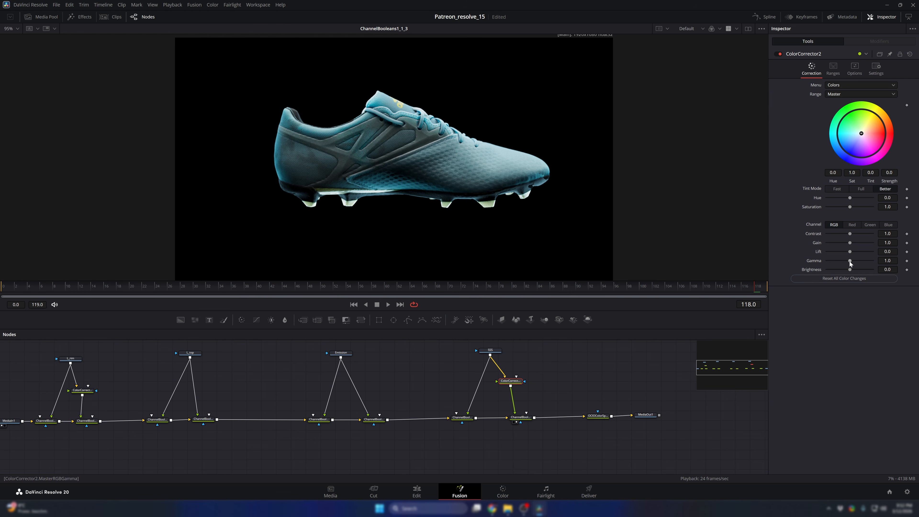
- Set the SSS Color Corrector's gain to 1.63 and gamma to 0.67, and toggle the node off and on to compare
mouse_move(849, 261)
left_mouse_down()
mouse_move(854, 243)
mouse_move(842, 261)
left_mouse_up()
scroll(497, 181, "down", 1)
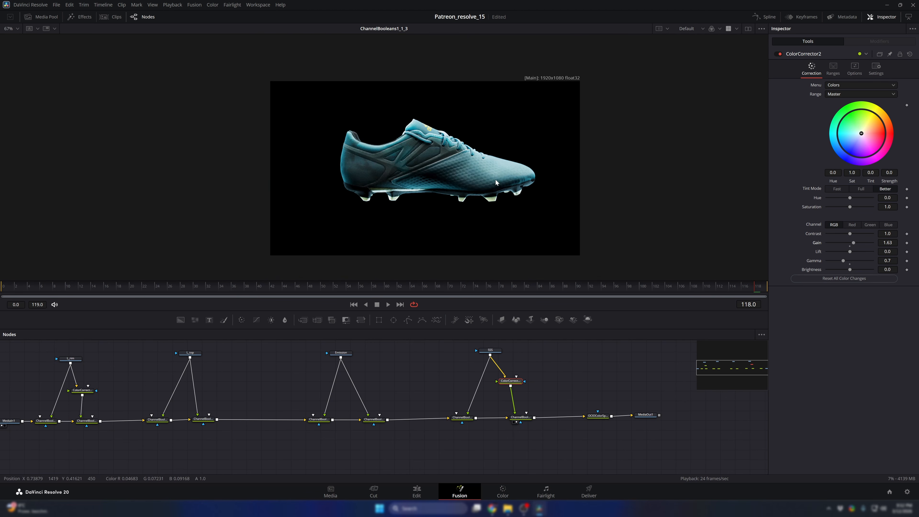
scroll(497, 181, "up", 3)
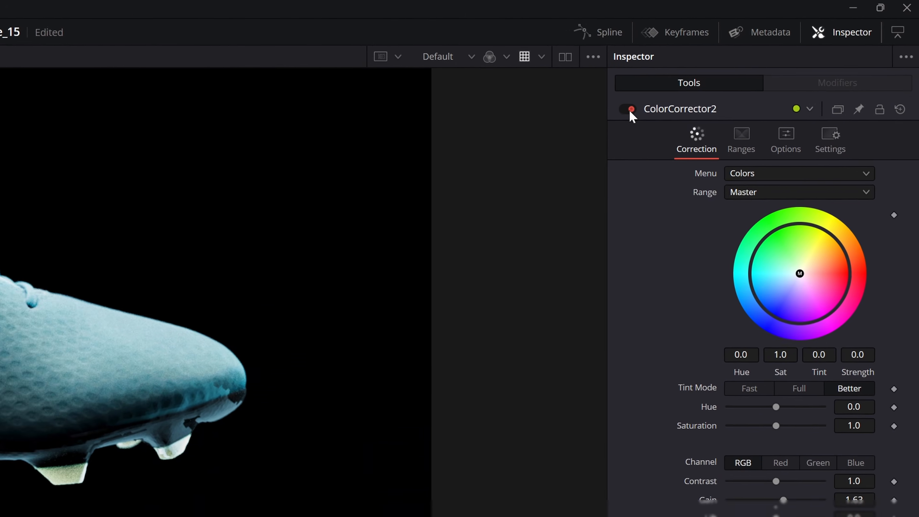
left_click(779, 54)
left_click(779, 53)
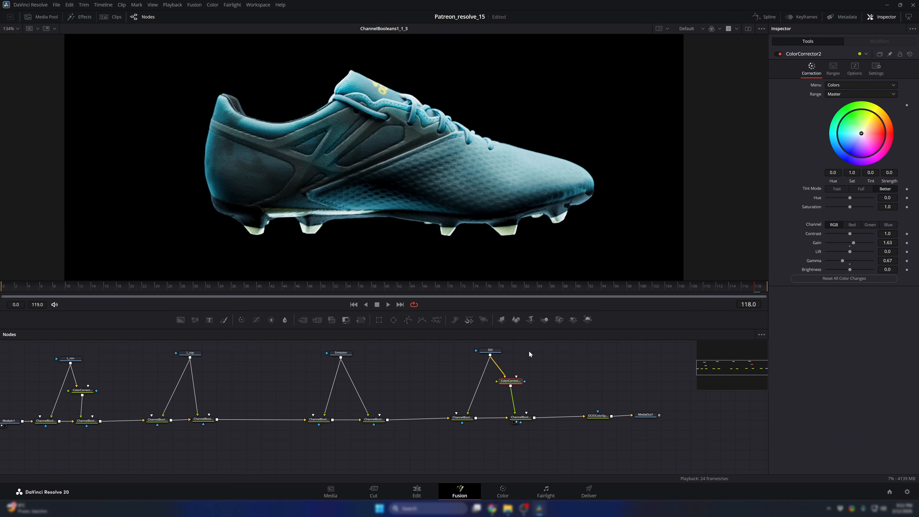
- Bypass and re-enable the SSS Color Corrector to compare the shoe with and without the correction
key("ctrl+p")
key("ctrl+p")
key("ctrl+p")
key("ctrl+p")
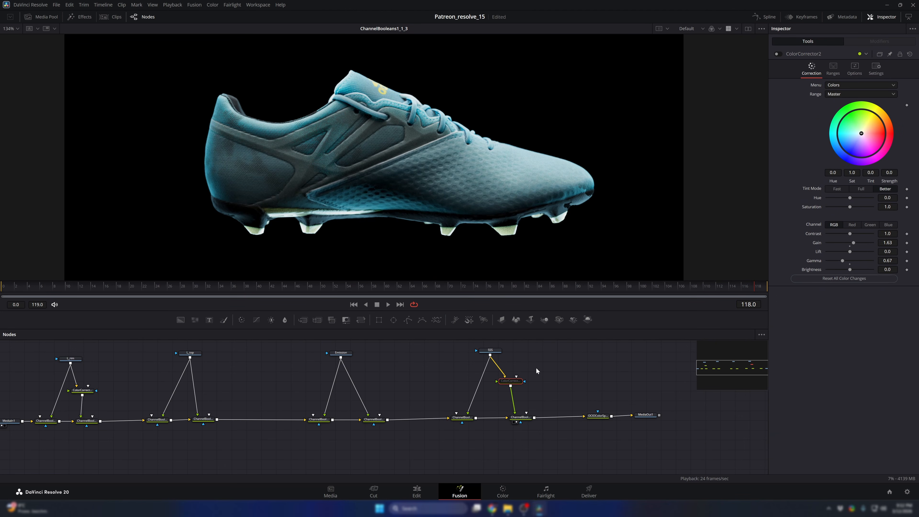
scroll(463, 167, "down", 2)
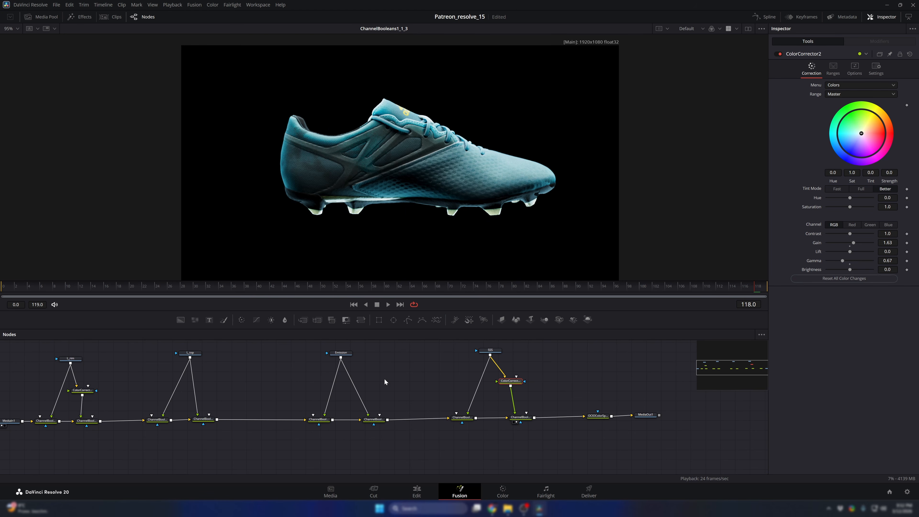
- Insert a Color Corrector between L_top and its second Channel Booleans node and set its gamma to 0.95
left_click_drag(209, 371, 253, 396)
left_click(262, 391)
key("shift+space")
type("cc")
key("Return")
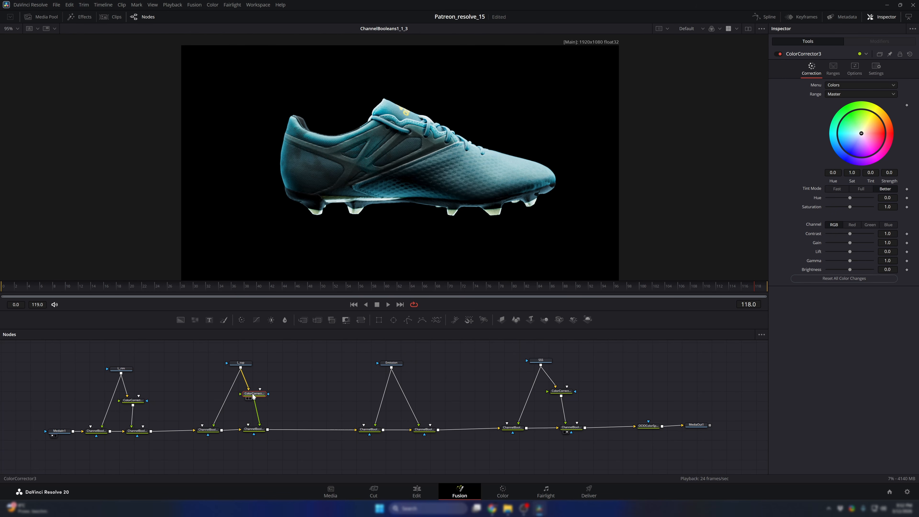
left_click_drag(849, 261, 850, 261)
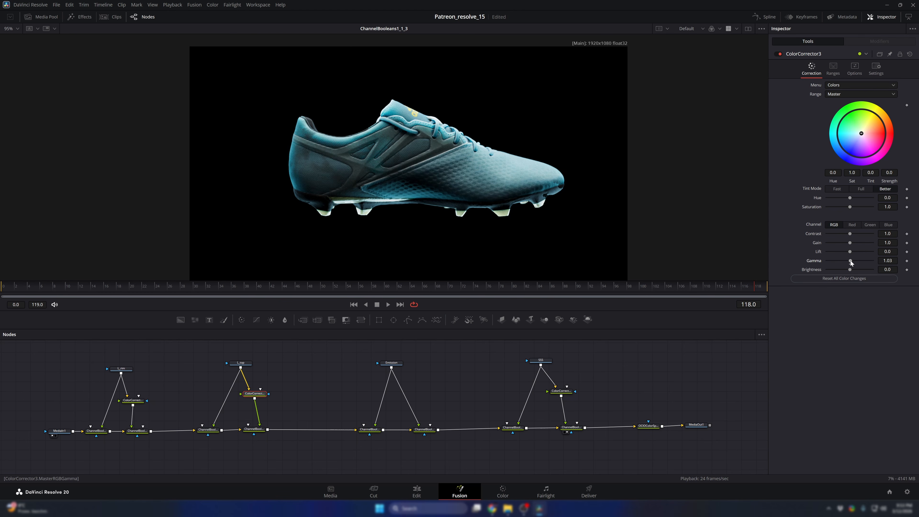
left_click_drag(455, 183, 471, 178)
- Set the SSS Color Corrector's gain to 1.51 and gamma to 0.59, and check the shoe surface up close
left_click(565, 392)
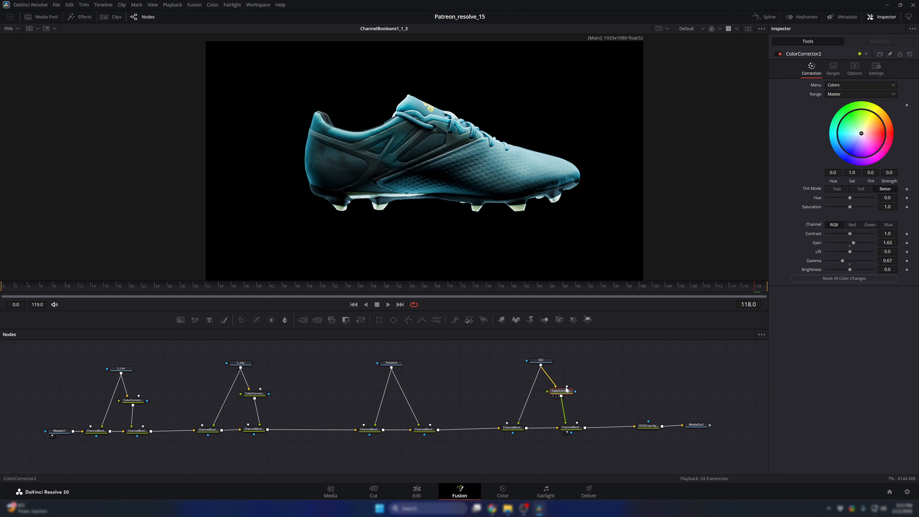
left_click_drag(854, 246, 856, 246)
left_click_drag(856, 248, 842, 262)
scroll(530, 181, "down", 3)
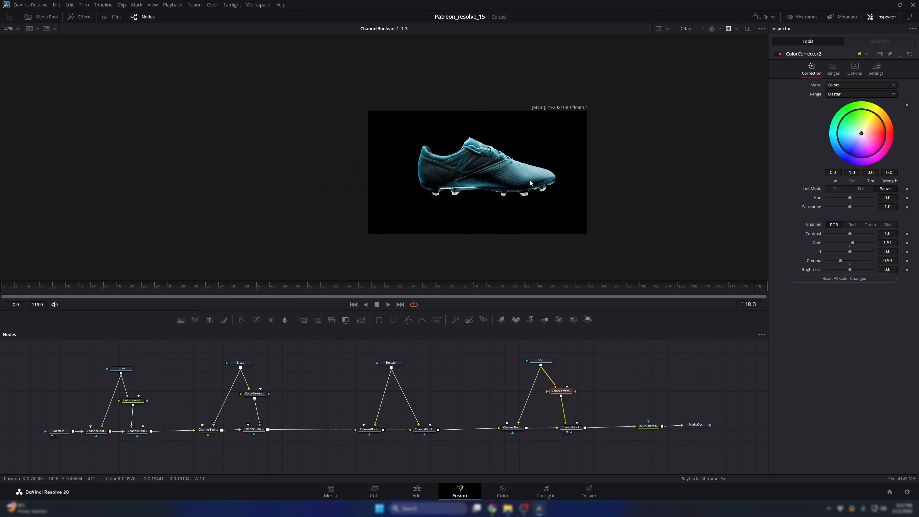
scroll(499, 173, "up", 3)
scroll(499, 172, "down", 3)
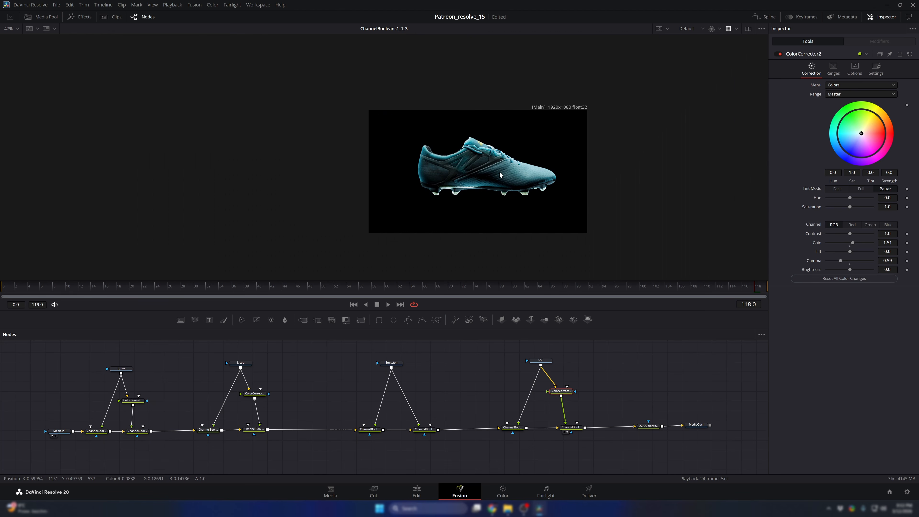
scroll(499, 172, "up", 5)
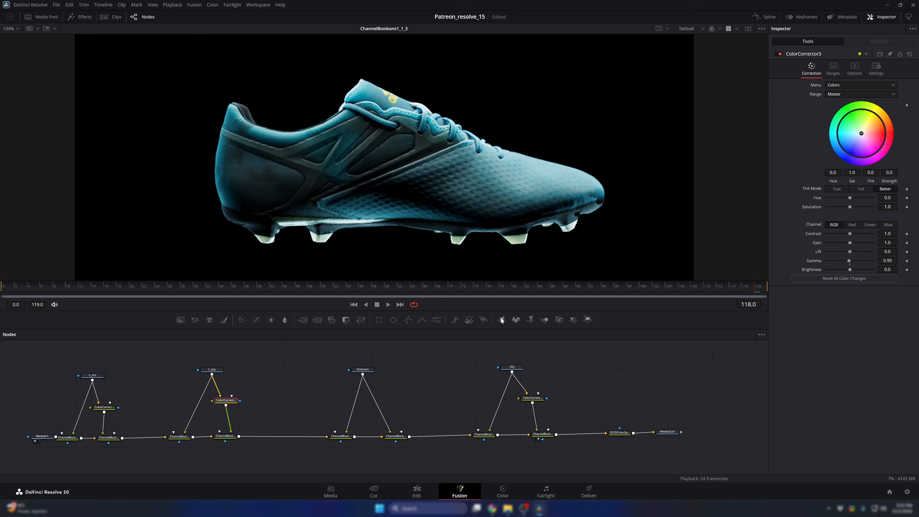
scroll(485, 390, "up", 1)
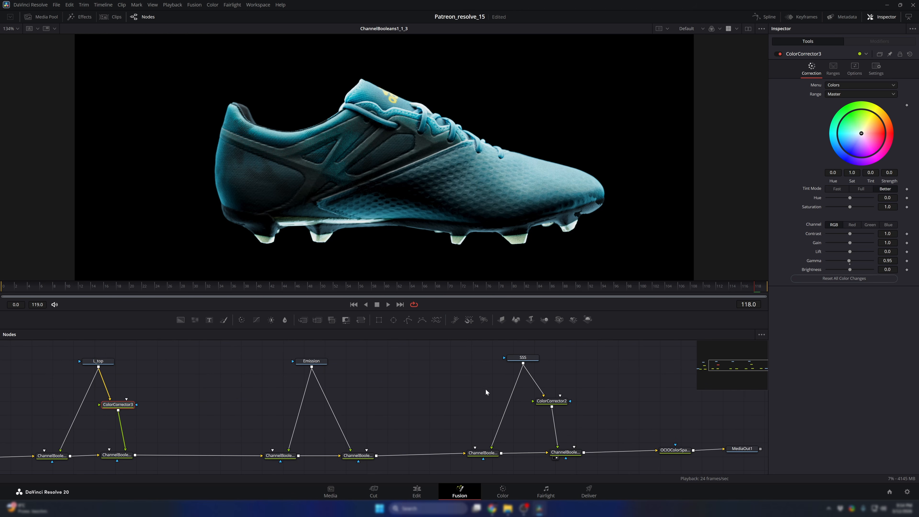
- Reset the SSS Color Corrector to its default settings
left_click(551, 401)
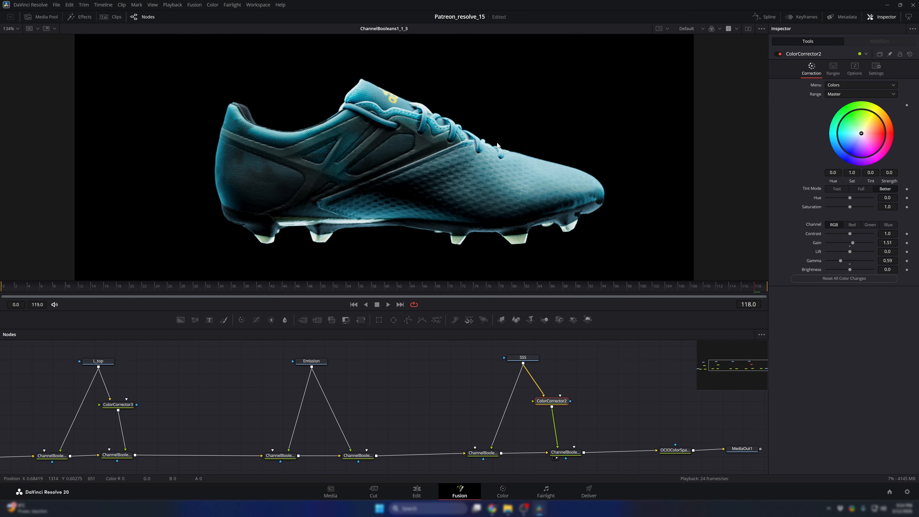
scroll(528, 192, "up", 2)
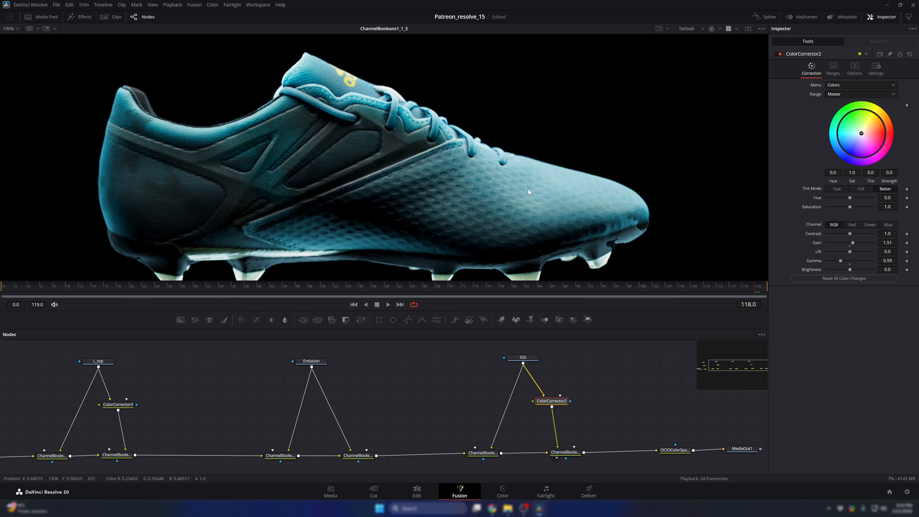
left_click(910, 56)
scroll(521, 142, "up", 2)
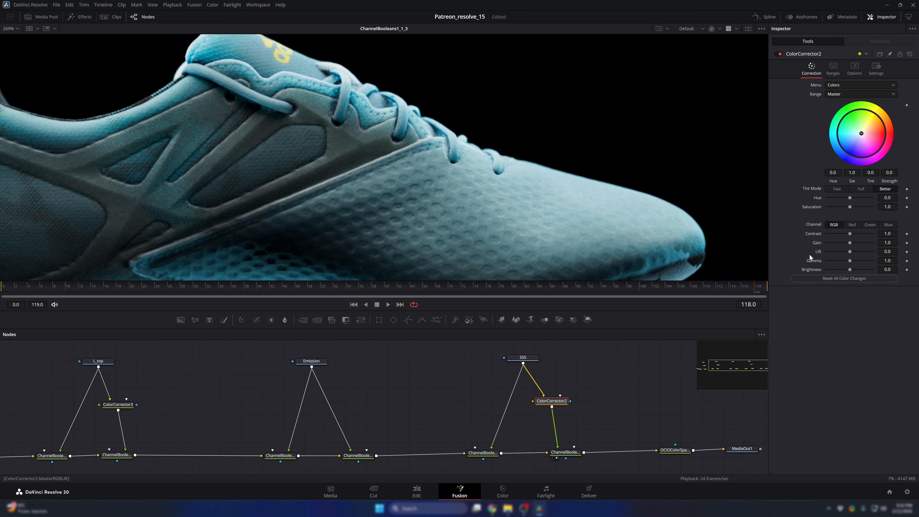
- Set the SSS Color Corrector's gain to 1.06 and gamma to 0.86
mouse_move(848, 261)
left_mouse_down()
mouse_move(854, 244)
mouse_move(846, 245)
left_mouse_up()
key("ctrl+f")
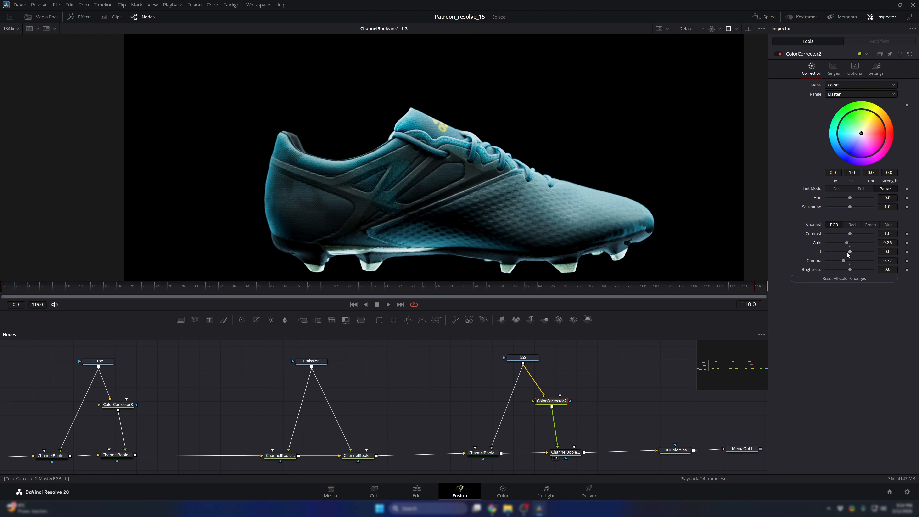
left_click_drag(845, 263, 846, 263)
scroll(594, 200, "down", 3)
left_click_drag(579, 196, 522, 186)
scroll(509, 187, "up", 1)
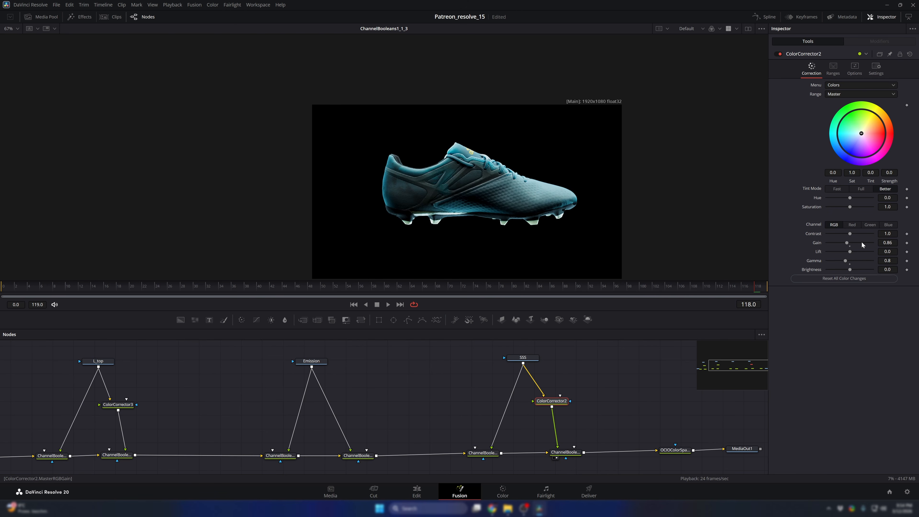
left_click_drag(847, 243, 850, 242)
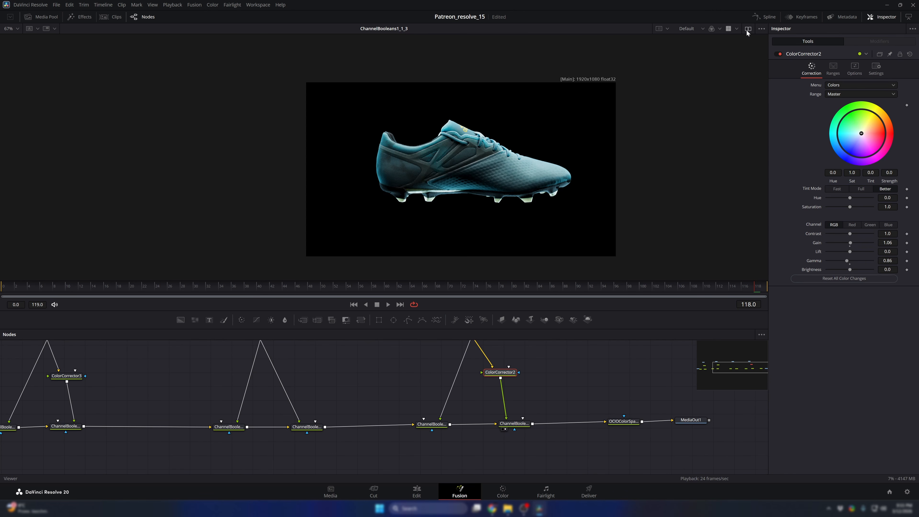
- Show two viewers side by side and space MediaIn1 farther from the first Channel Booleans node, keeping it in line
left_click(748, 28)
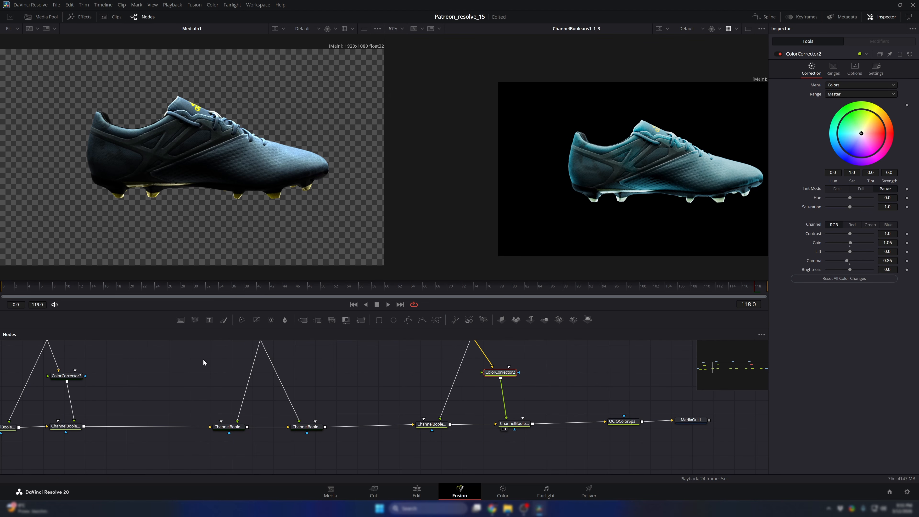
left_click_drag(183, 377, 357, 379)
mouse_move(232, 392)
left_mouse_down()
mouse_move(409, 388)
mouse_move(235, 388)
left_mouse_up()
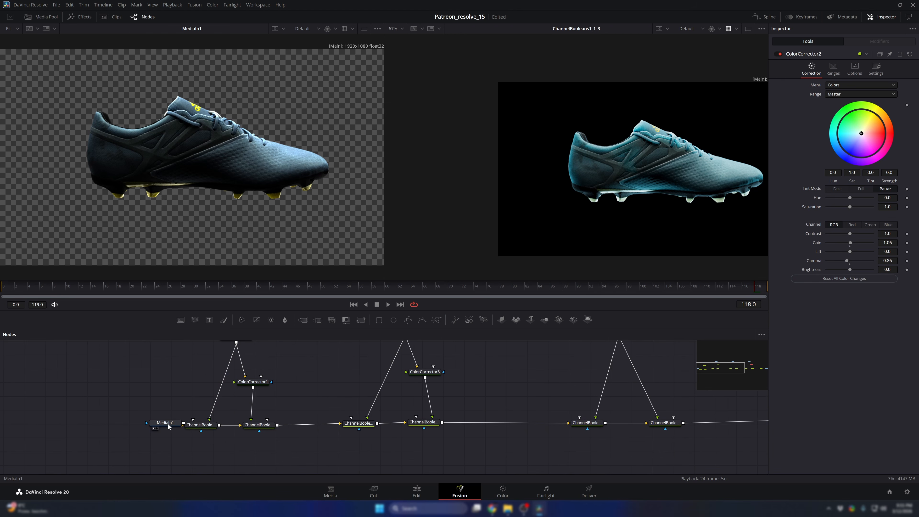
left_click_drag(163, 427, 141, 365)
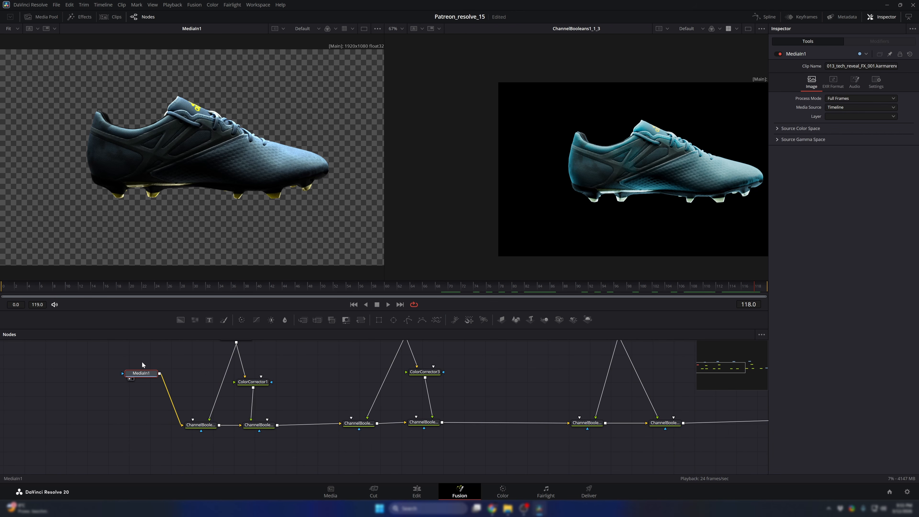
key("ctrl+z")
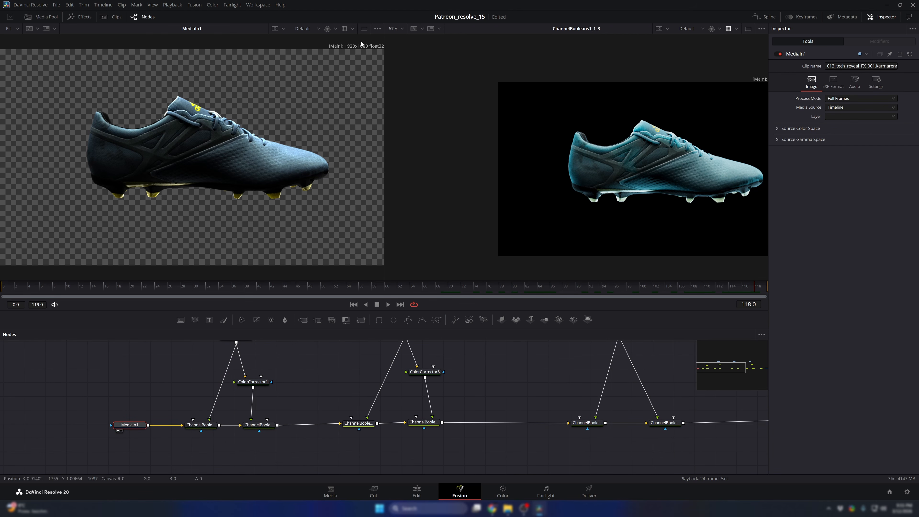
- Turn off the checker underlay in the MediaIn1 viewer, apply the OCIO ColorSpace view LUT, and compare the original with the graded shoe
left_click(377, 29)
left_click(348, 77)
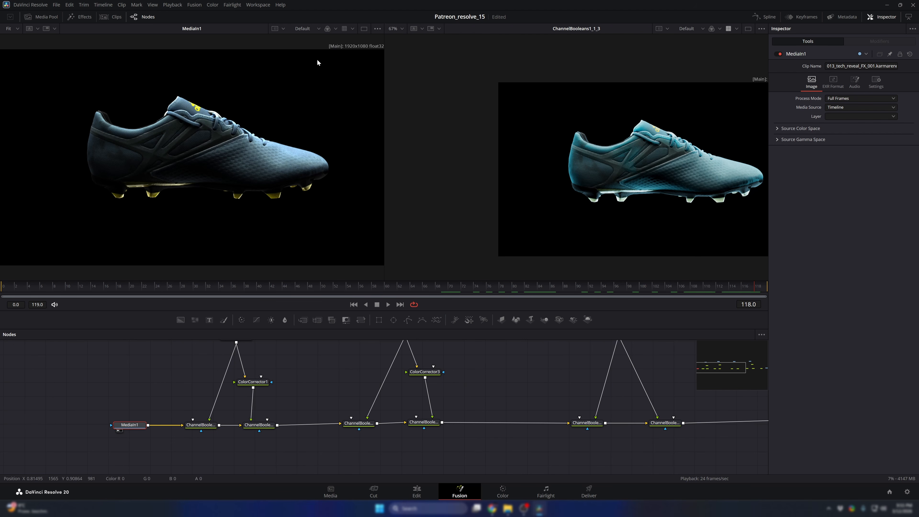
left_click(353, 29)
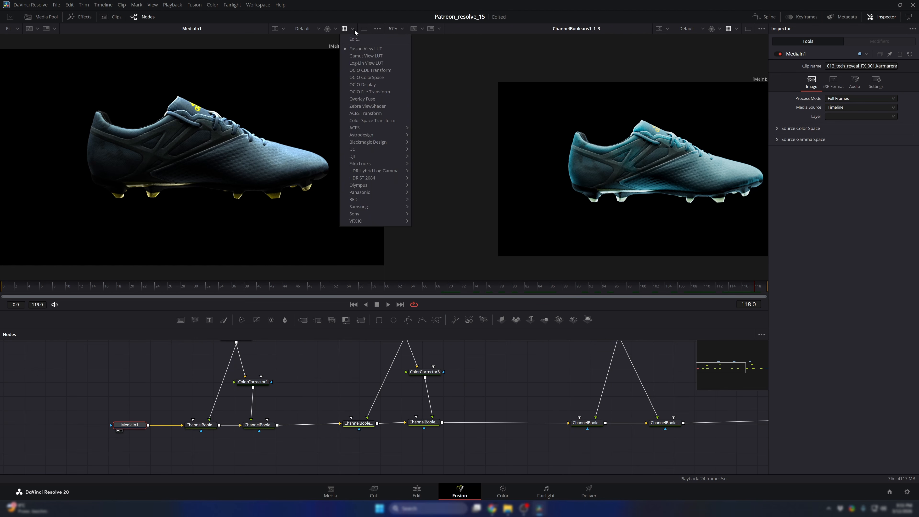
left_click(363, 79)
left_click_drag(517, 225, 433, 205)
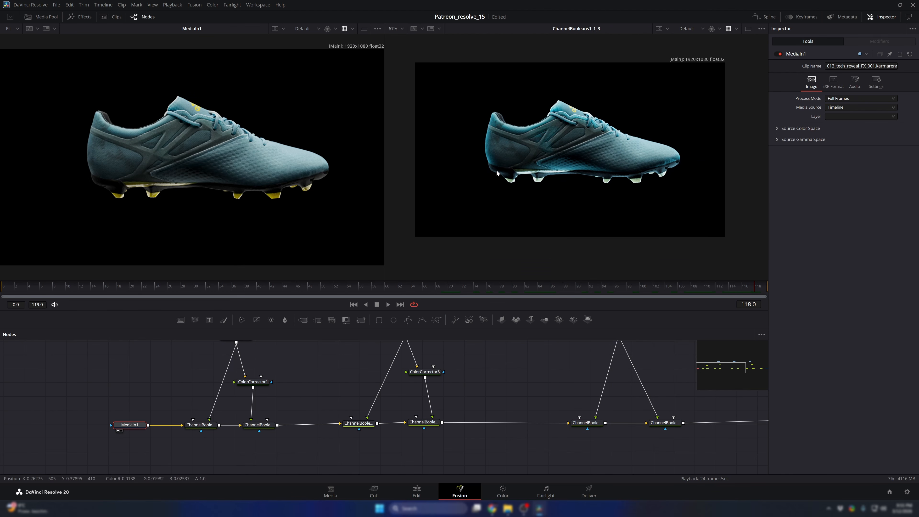
scroll(342, 158, "up", 2)
scroll(326, 157, "down", 4)
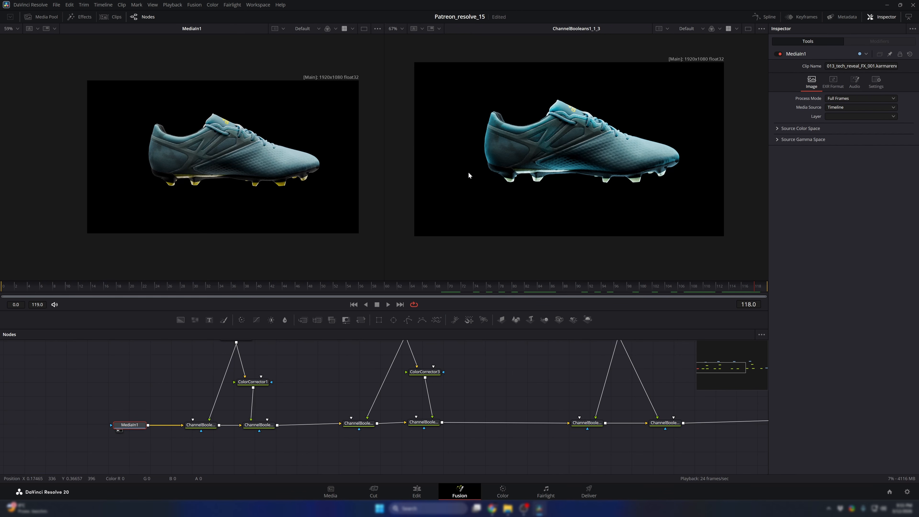
scroll(468, 172, "up", 3)
scroll(300, 163, "down", 3)
scroll(467, 155, "down", 4)
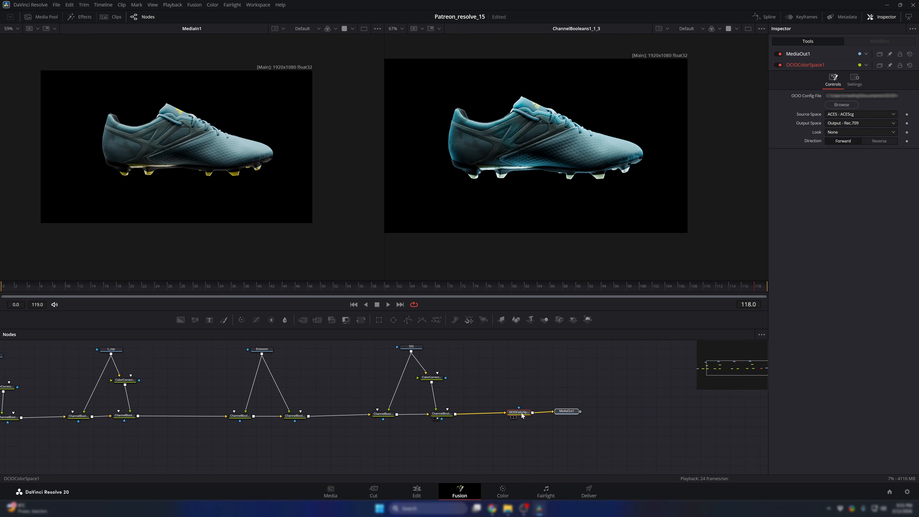
- Move the OCIOColorSpace and MediaOut nodes farther from the last Channel Booleans node to free up space
left_click_drag(522, 415, 616, 417)
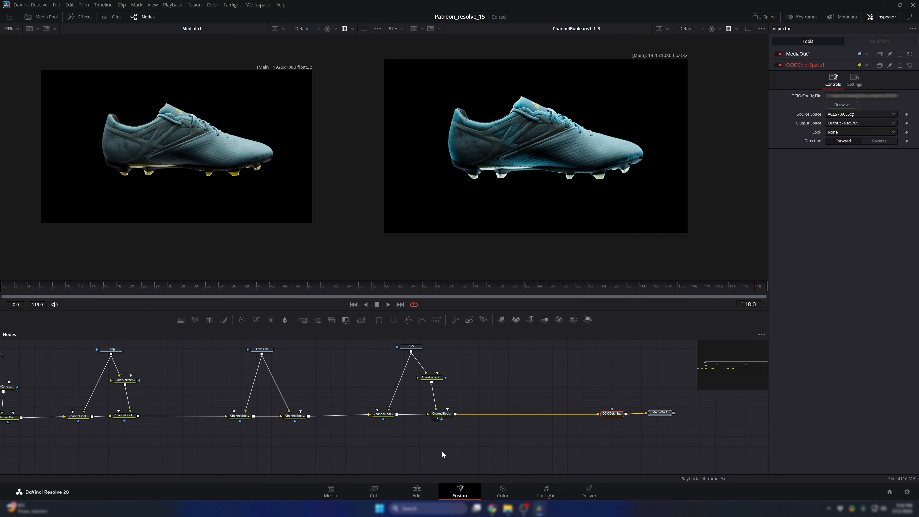
left_click_drag(447, 441, 451, 417)
left_click(453, 424)
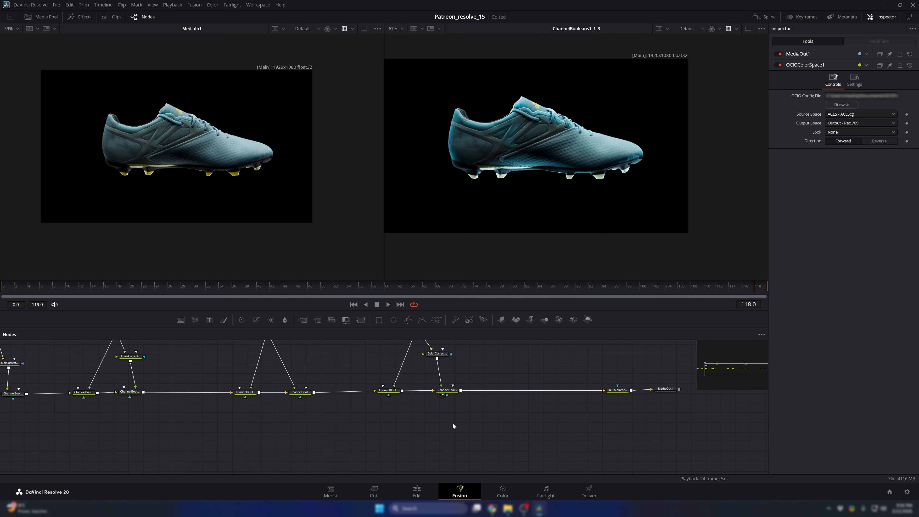
- Add a Background node below the last Channel Booleans node and set its type to Gradient
key("shift+space")
type("cc")
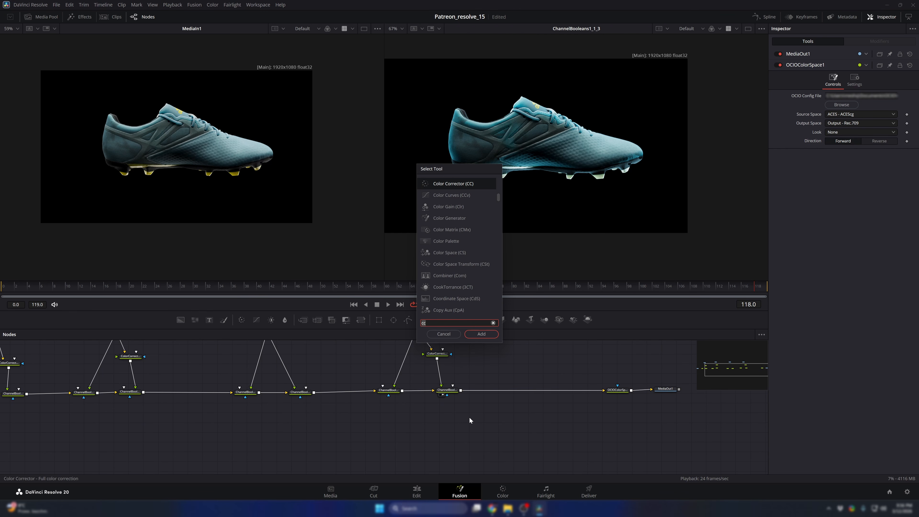
key("BackSpace")
key("BackSpace")
type("back")
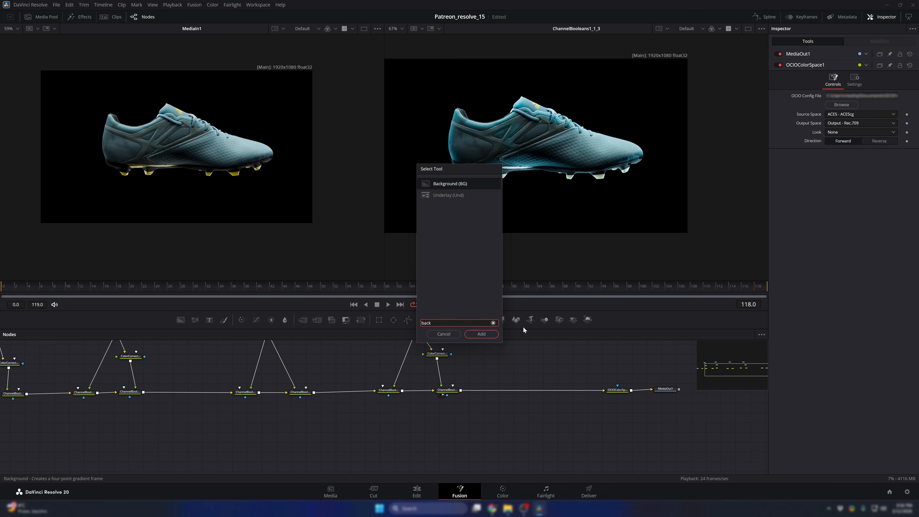
key("Return")
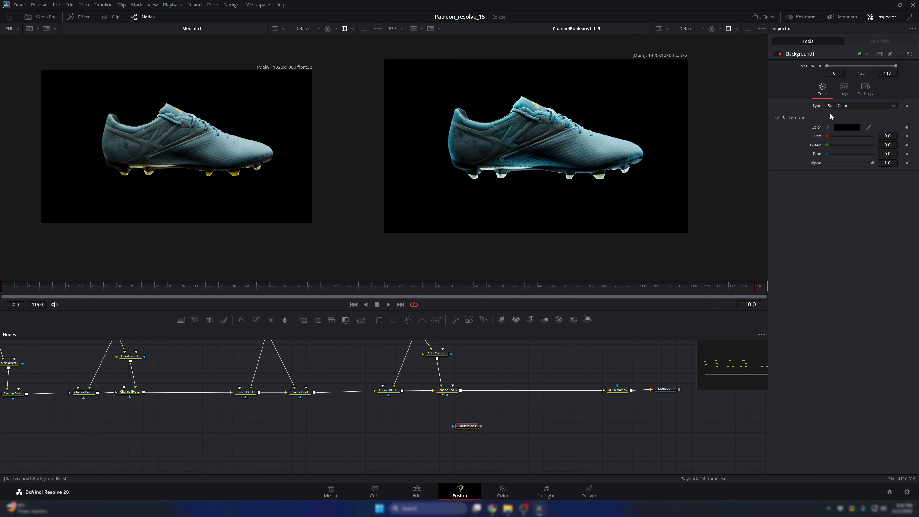
left_click(829, 106)
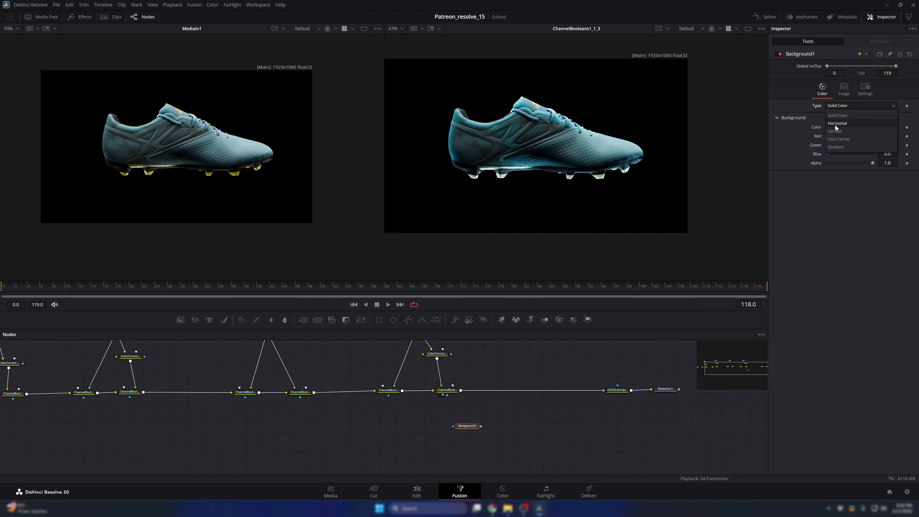
left_click(839, 147)
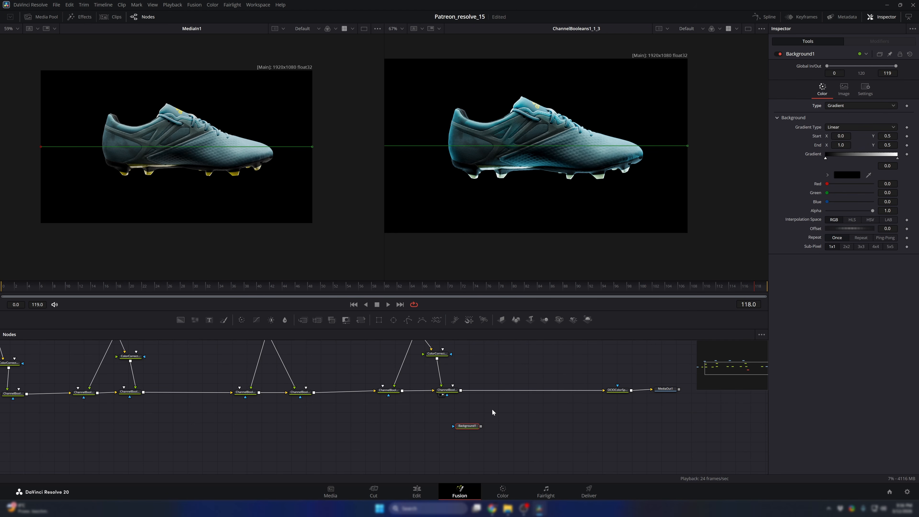
- Merge the last Channel Booleans output over the Background node and display the Merge in the second viewer
scroll(471, 415, "up", 3)
scroll(467, 393, "down", 2)
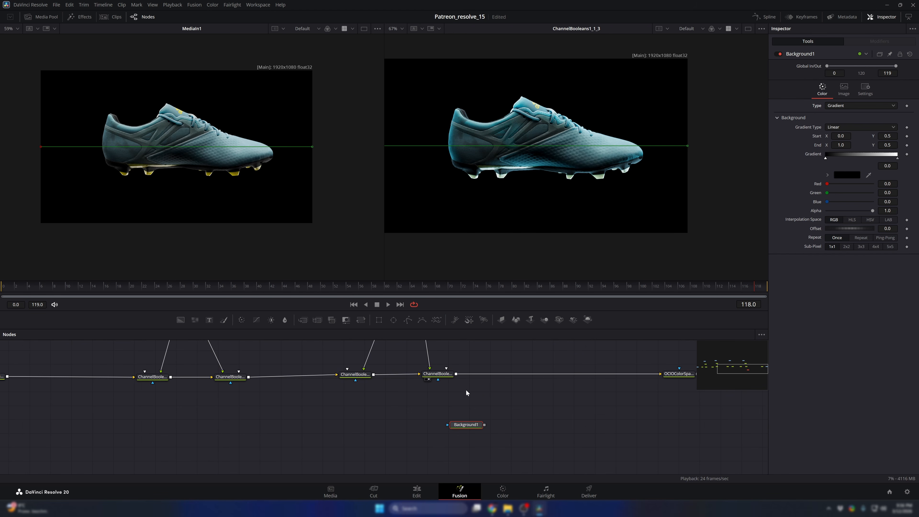
scroll(465, 391, "up", 2)
left_click_drag(453, 369, 535, 403)
key("2")
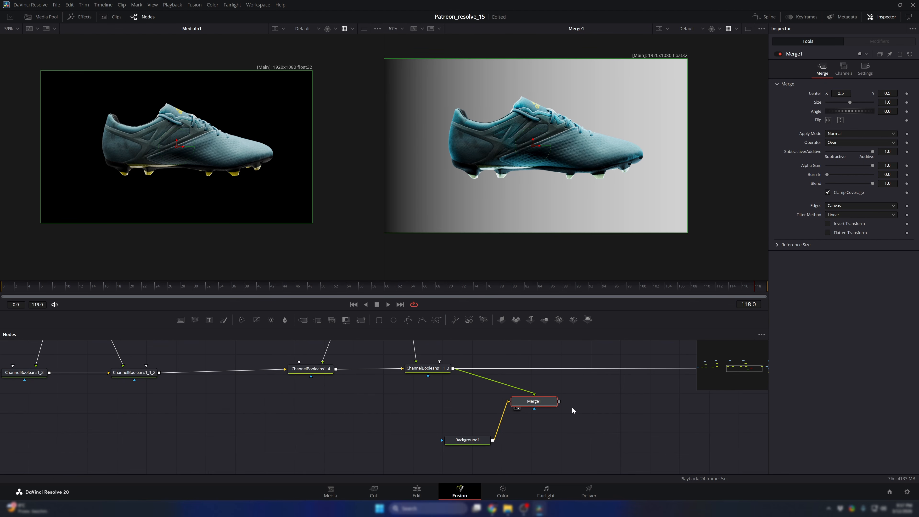
- Feed the Merge into the OCIOColorSpace node, line it up with the node chain, and place the Background directly below it
left_click_drag(606, 390, 526, 380)
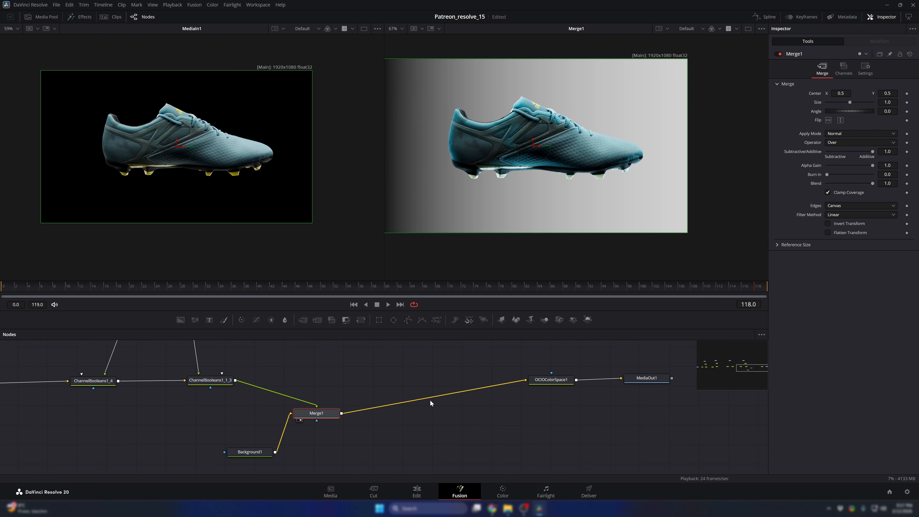
left_click_drag(332, 415, 384, 384)
left_click_drag(256, 452, 359, 445)
left_click_drag(374, 384, 378, 383)
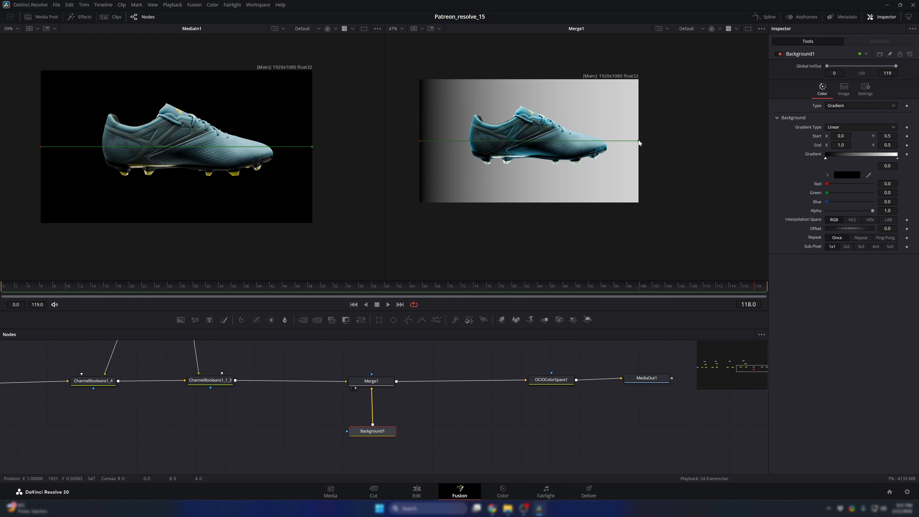
- Turn the background gradient vertical, with its start above the frame at about X 0.54, Y 1.21 and its end below at about Y -0.12
left_click_drag(639, 141, 540, 212)
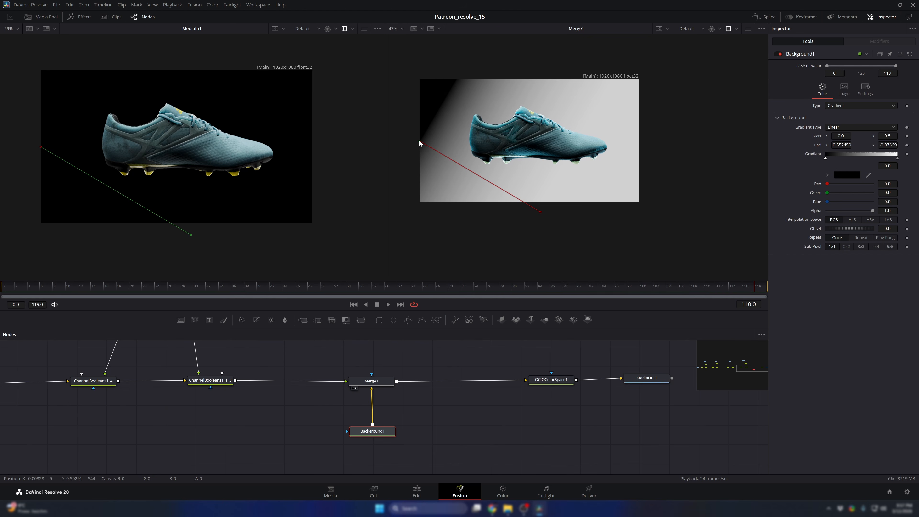
left_click_drag(419, 142, 537, 73)
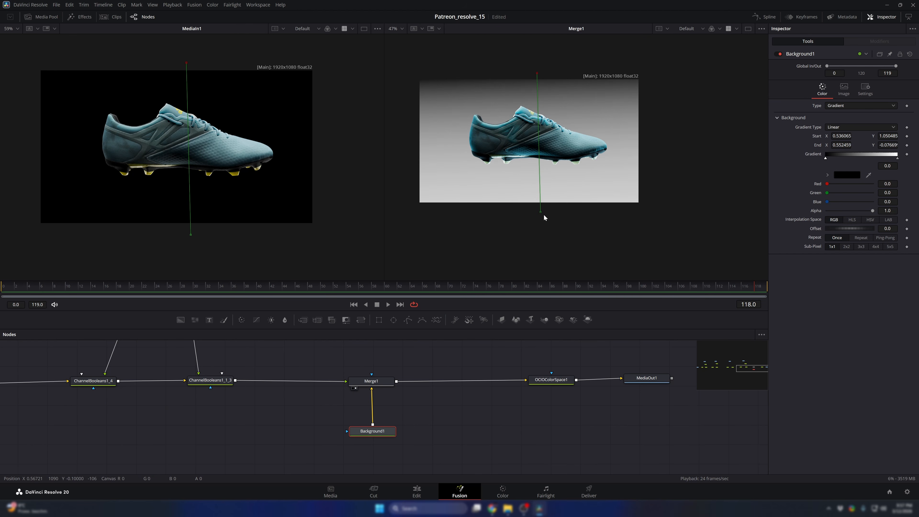
mouse_move(541, 214)
left_mouse_down()
mouse_move(538, 224)
mouse_move(545, 214)
mouse_move(536, 206)
mouse_move(544, 257)
mouse_move(538, 211)
left_mouse_up()
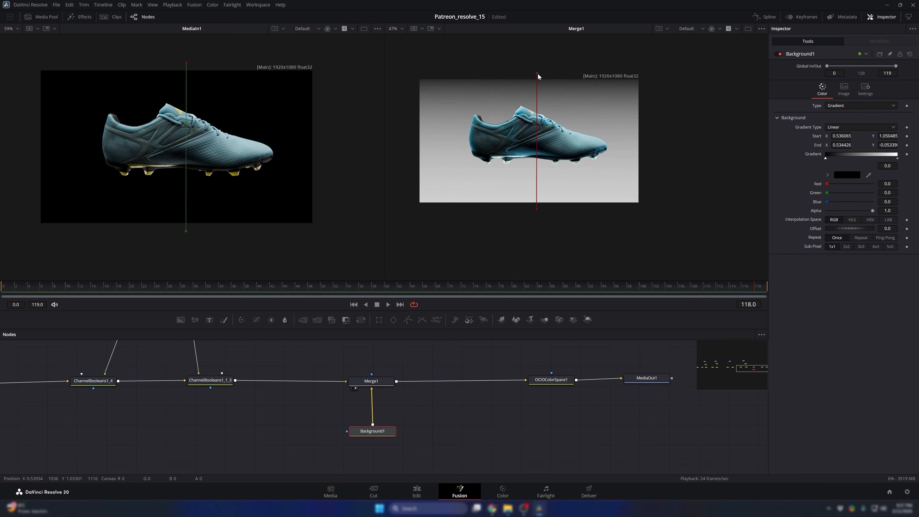
left_click_drag(539, 76, 538, 55)
mouse_move(536, 207)
left_mouse_down()
mouse_move(540, 247)
mouse_move(538, 217)
left_mouse_up()
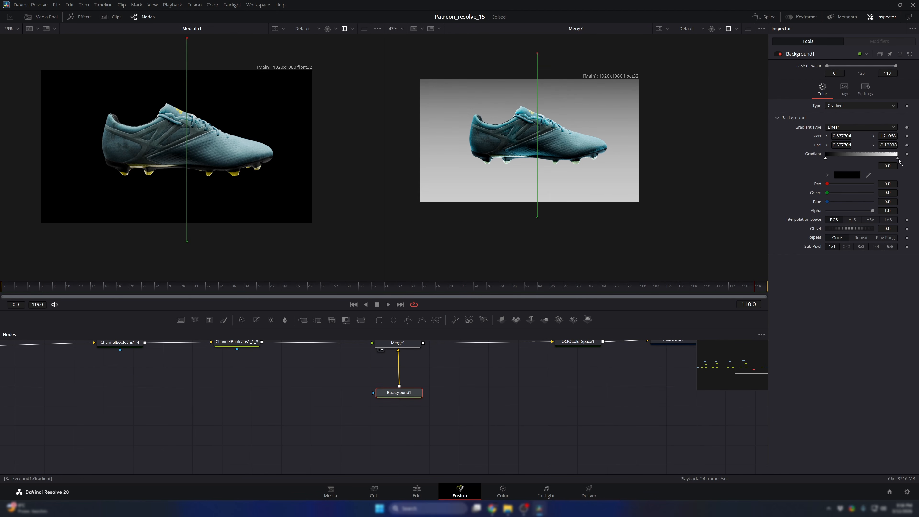
- Change the gradient's white end colour to bright blue #3385ff
left_click(898, 159)
left_click(846, 175)
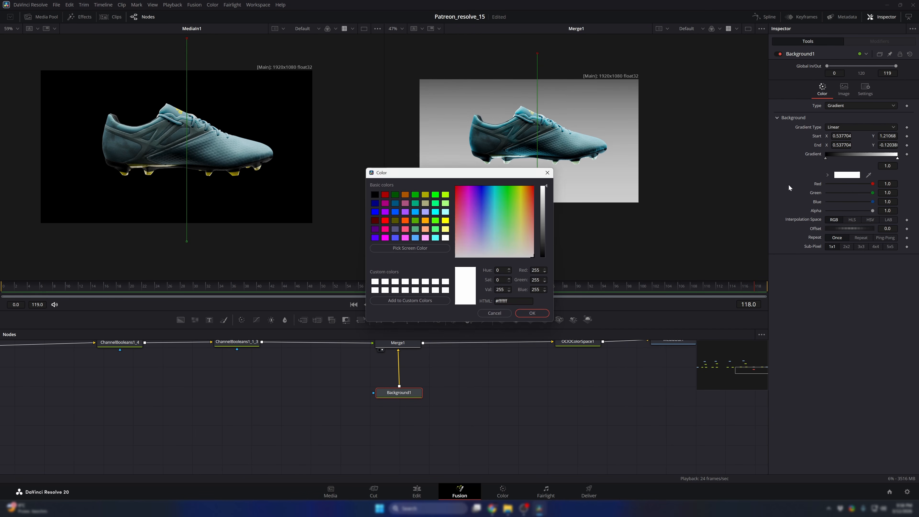
left_click_drag(493, 173, 408, 198)
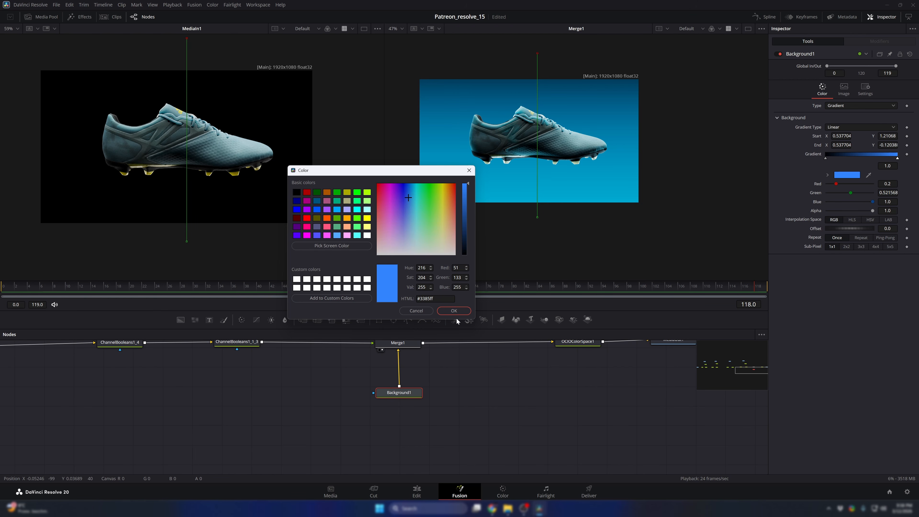
left_click(453, 311)
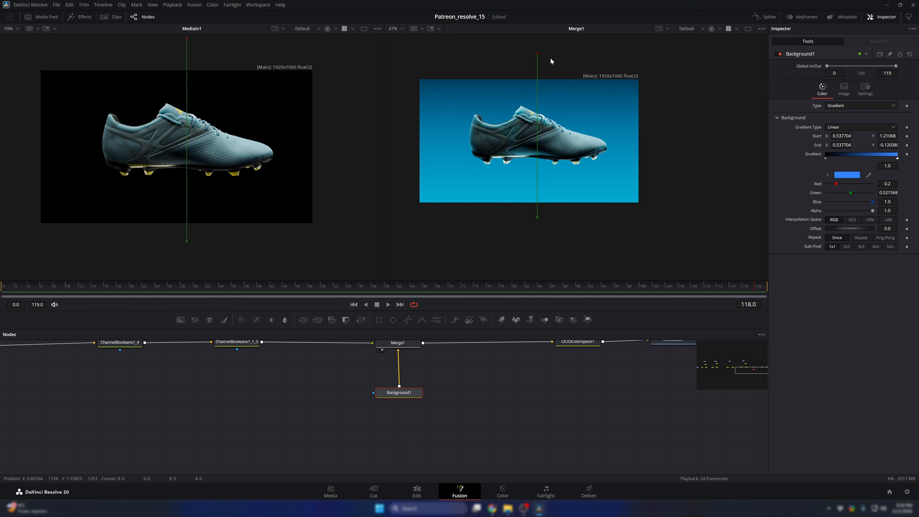
- Adjust the gradient line to run from about X 0.52, Y 1.05 down to about X 0.52, Y -0.57
left_click_drag(537, 53, 536, 76)
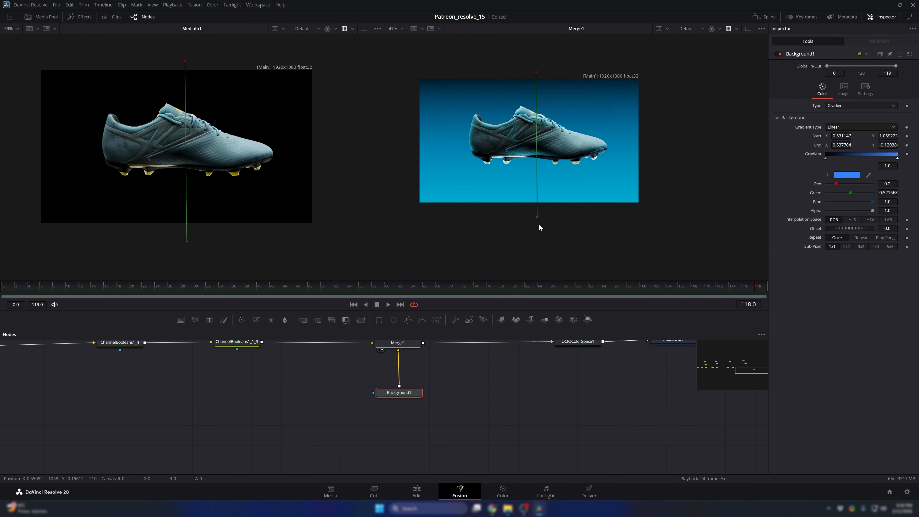
left_click_drag(537, 218, 534, 273)
mouse_move(535, 75)
left_mouse_down()
mouse_move(534, 83)
mouse_move(533, 70)
left_mouse_up()
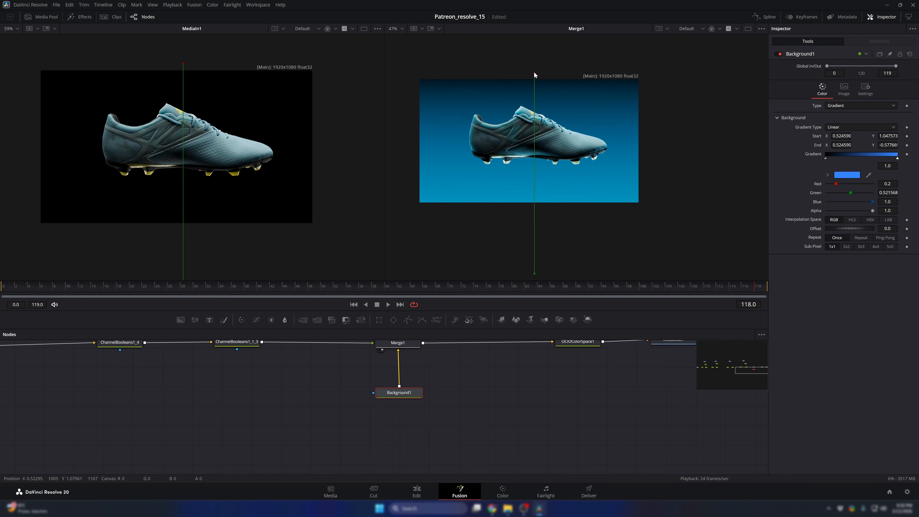
left_click_drag(534, 274, 534, 272)
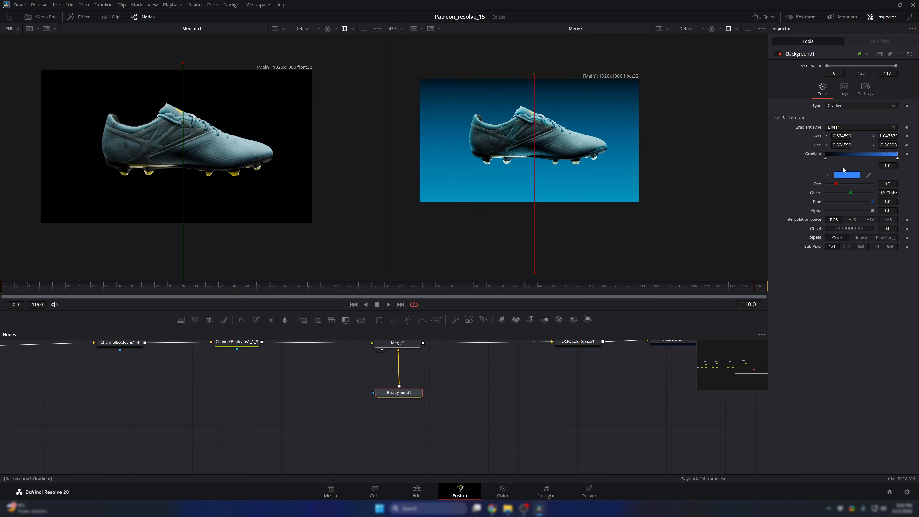
- Darken the gradient's blue end colour to #0e2648
left_click(847, 177)
left_click_drag(545, 214, 534, 240)
left_click_drag(501, 177, 392, 173)
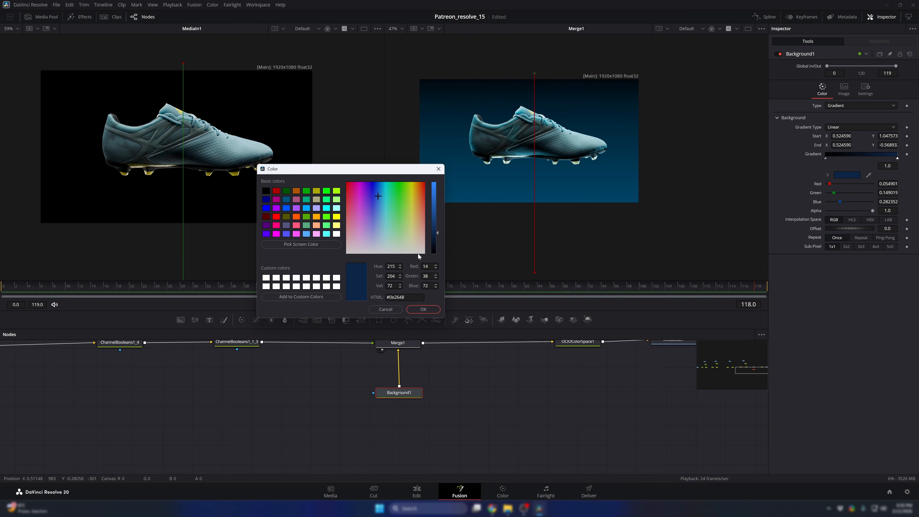
left_click(414, 310)
- Extend the gradient line, placing its start at about X 0.54, Y 1.20 and its end at about X 0.54, Y -0.88
left_click_drag(534, 74, 532, 55)
scroll(541, 224, "down", 2)
left_click_drag(535, 257, 538, 284)
mouse_move(535, 103)
left_mouse_down()
mouse_move(541, 115)
mouse_move(540, 104)
left_mouse_up()
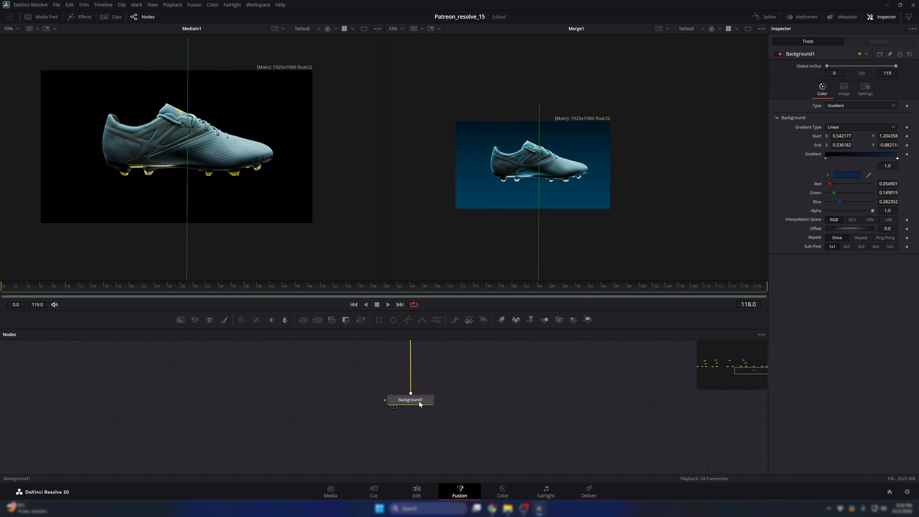
- Insert a Color Corrector between Background and Merge, with gamma 0.52, gain 1.51, saturation 0.75 and a blue tint of strength about 0.63
key("shift+space")
type("cc")
key("Return")
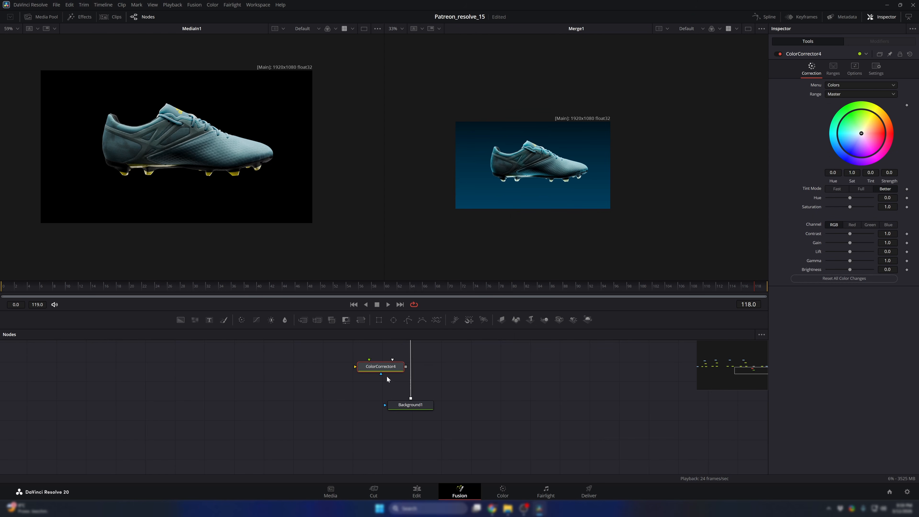
left_click_drag(382, 364, 413, 364)
left_click_drag(455, 365, 443, 409)
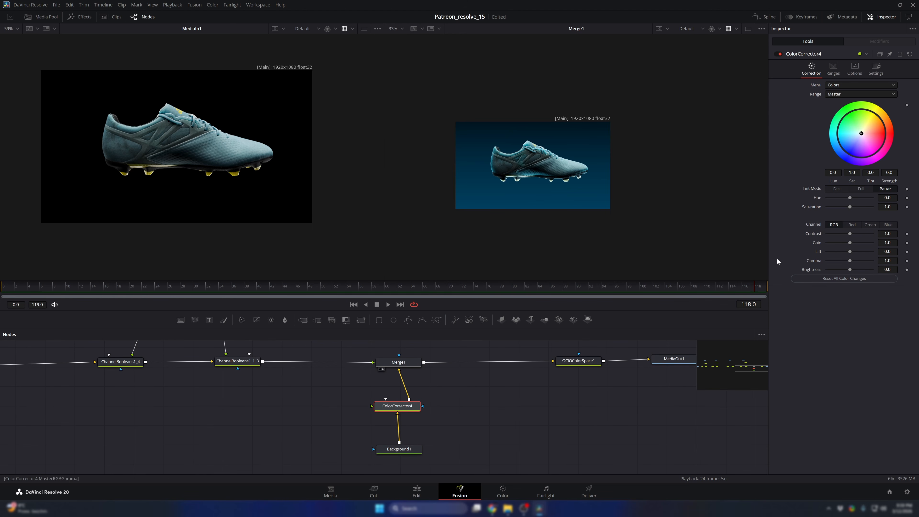
left_click_drag(850, 262, 853, 247)
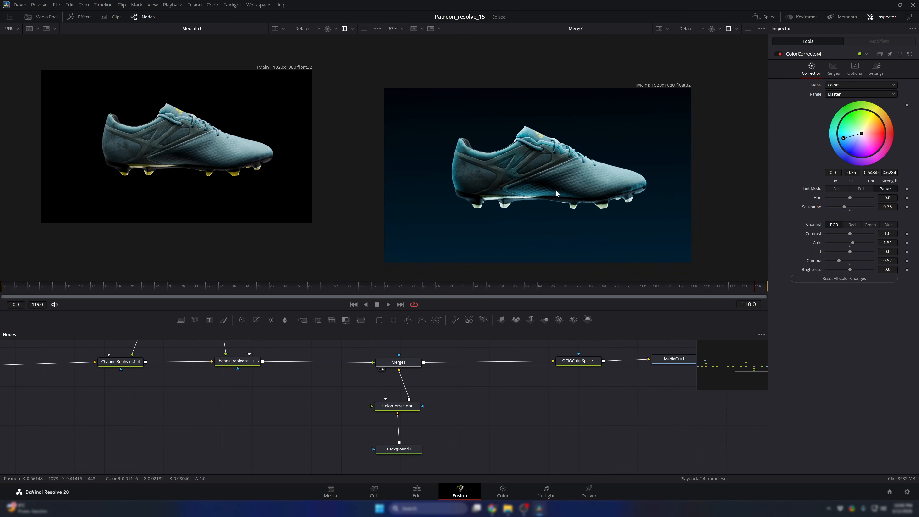
scroll(516, 195, "down", 3)
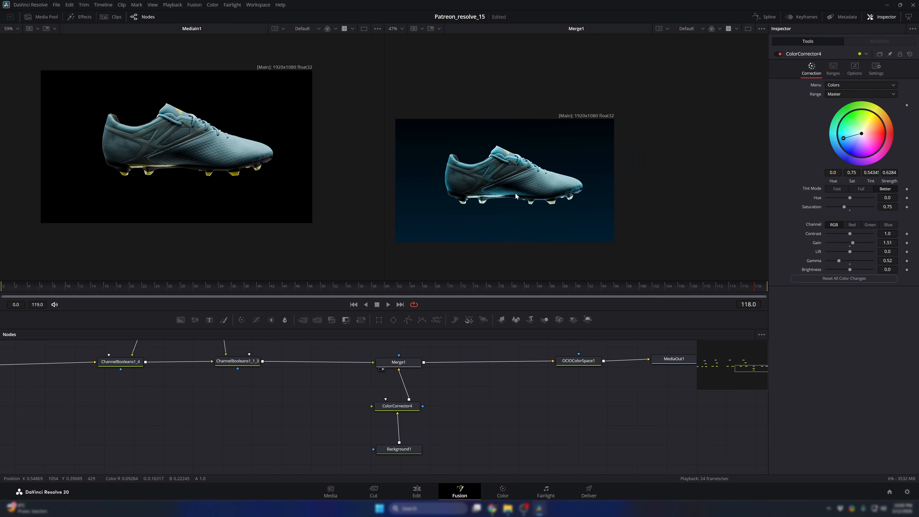
- Raise the background gradient's start point to about X 0.53, Y 1.67
left_click(398, 449)
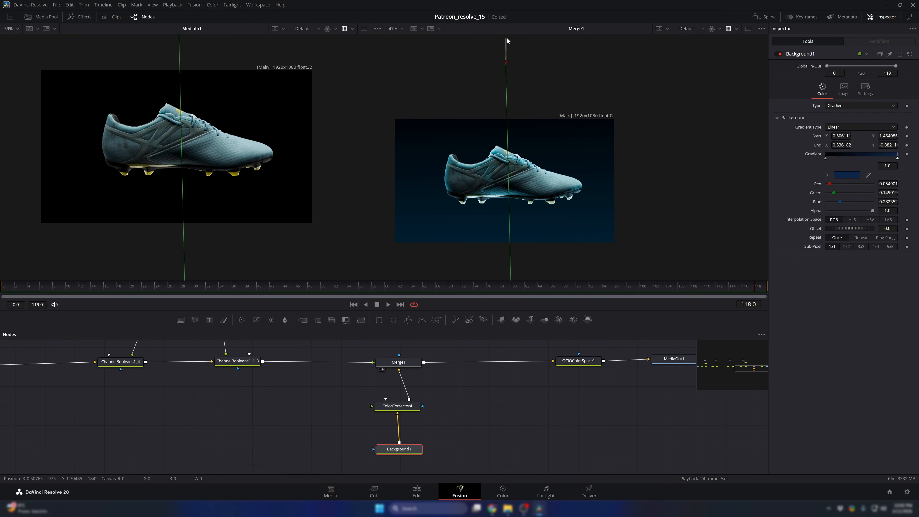
left_click_drag(505, 62, 512, 36)
left_click(529, 370)
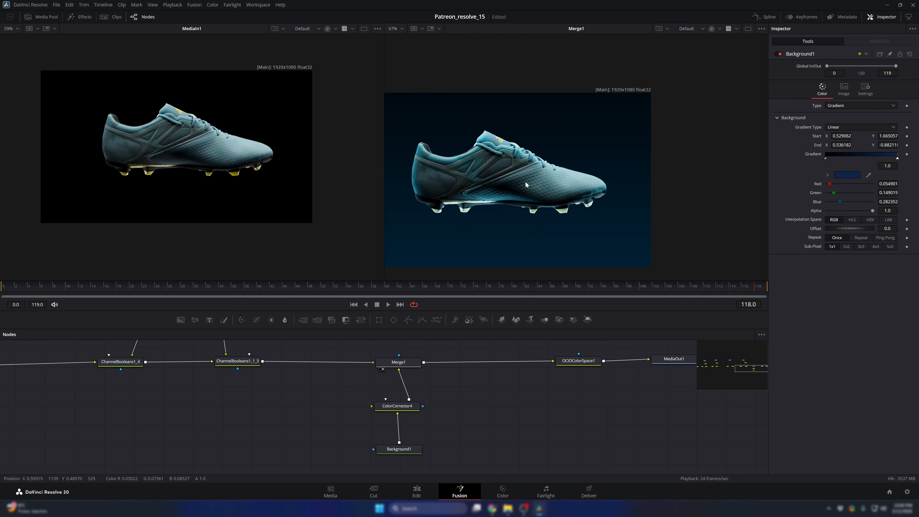
- Show the Merge in a single enlarged viewer and examine the gradient below the shoe for banding
scroll(465, 217, "up", 5)
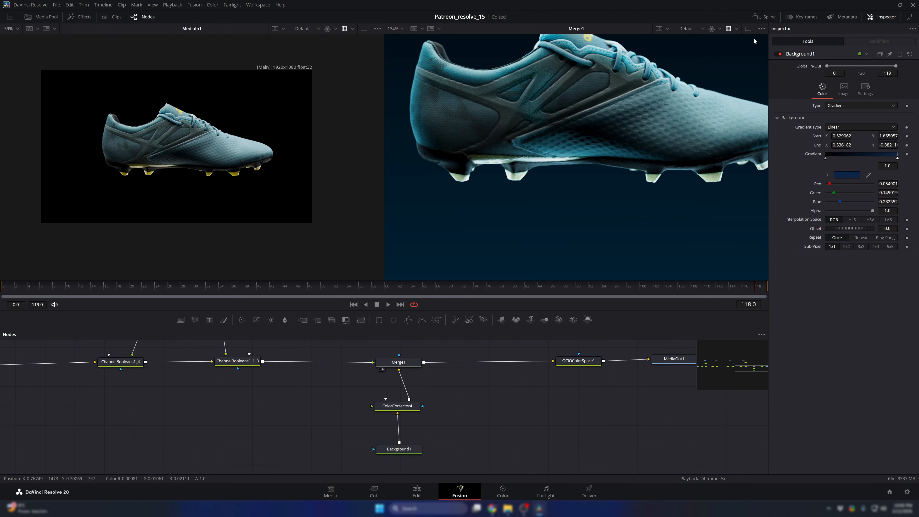
left_click(748, 29)
left_click_drag(307, 215, 381, 192)
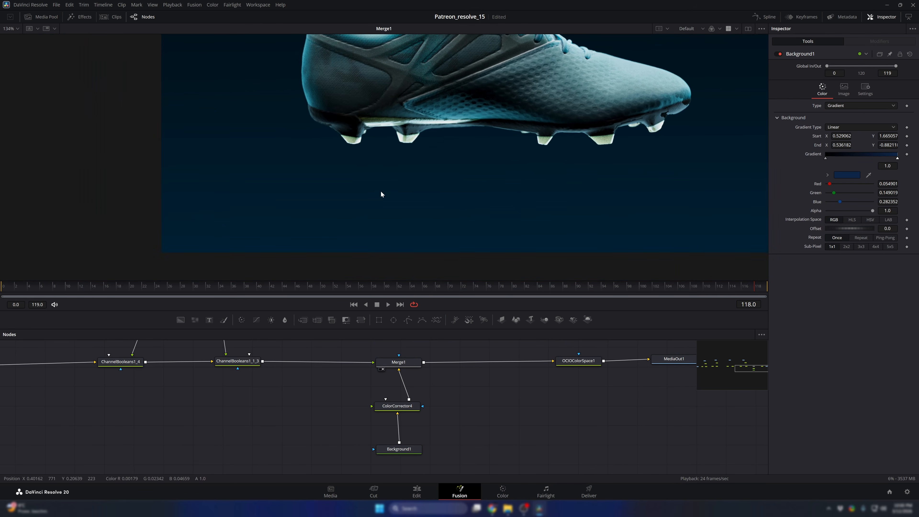
scroll(373, 188, "up", 5)
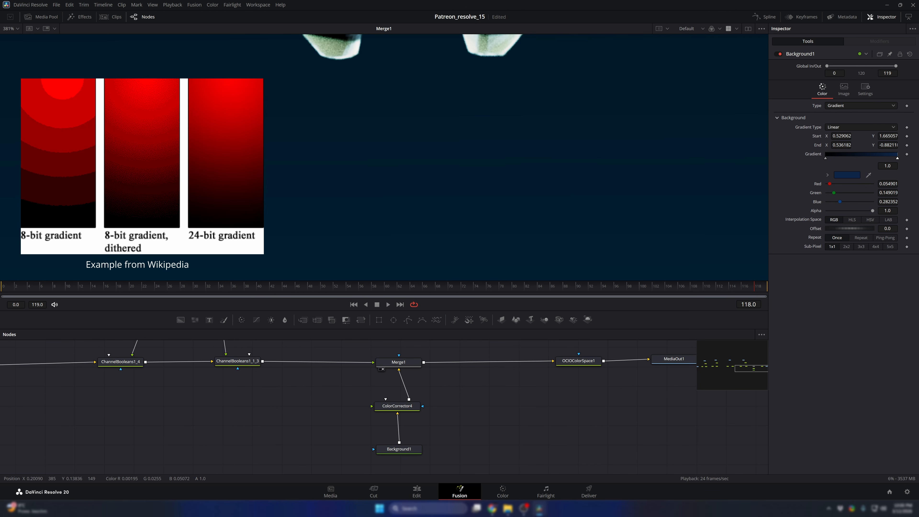
scroll(336, 197, "down", 5)
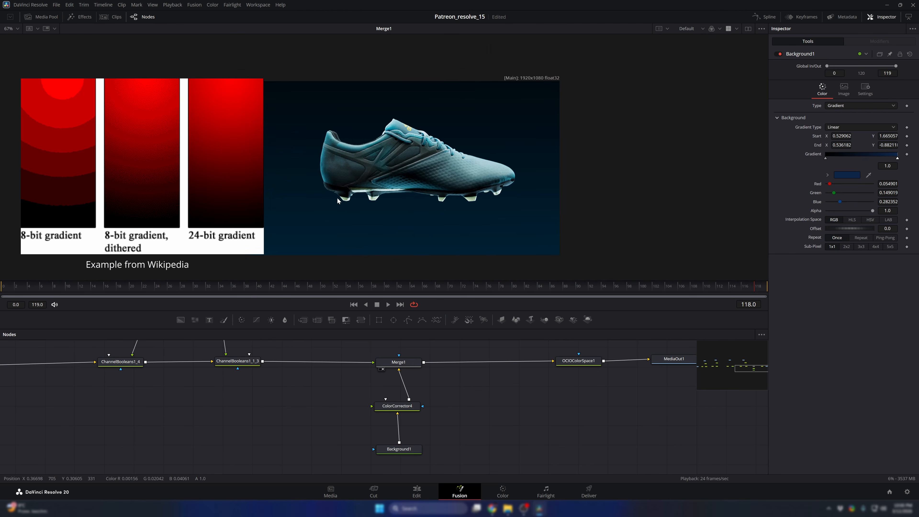
- Add a Film Grain node after the Merge and display it in the viewer
left_click(398, 362)
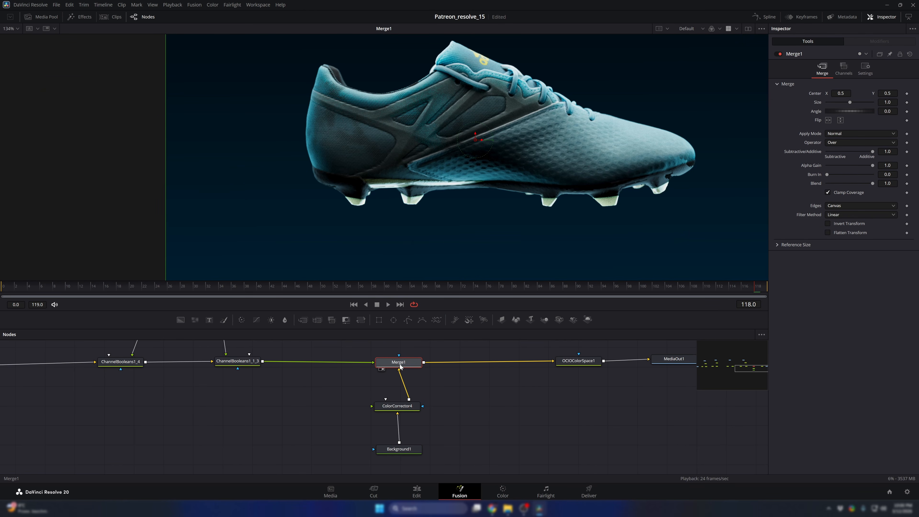
key("shift+space")
type("cc")
key("BackSpace")
key("BackSpace")
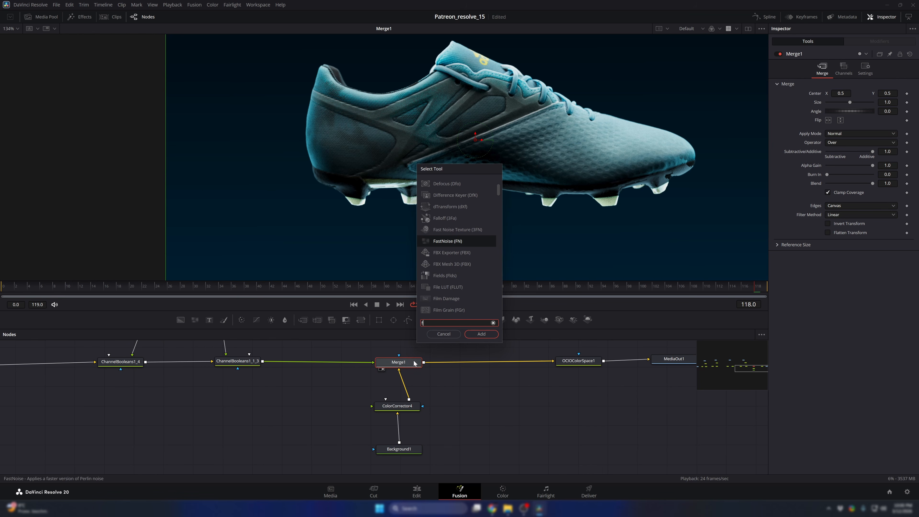
type("film")
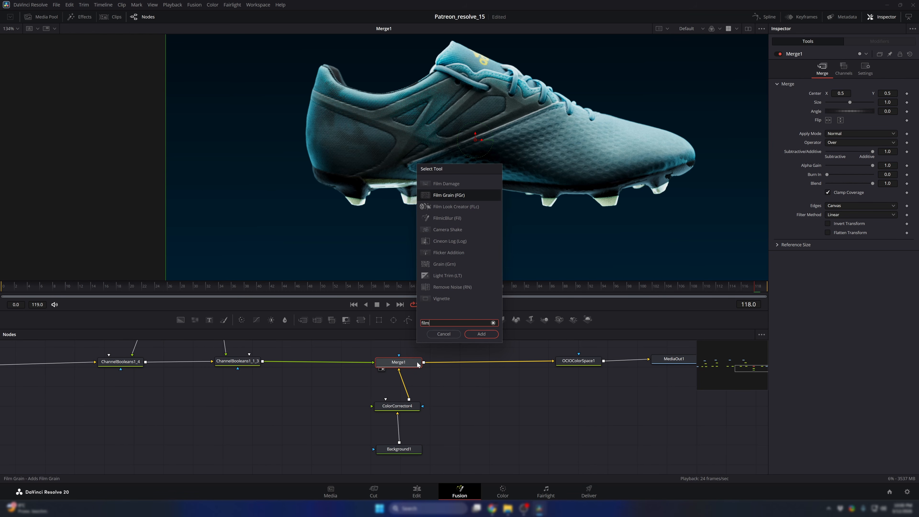
key("Return")
key("1")
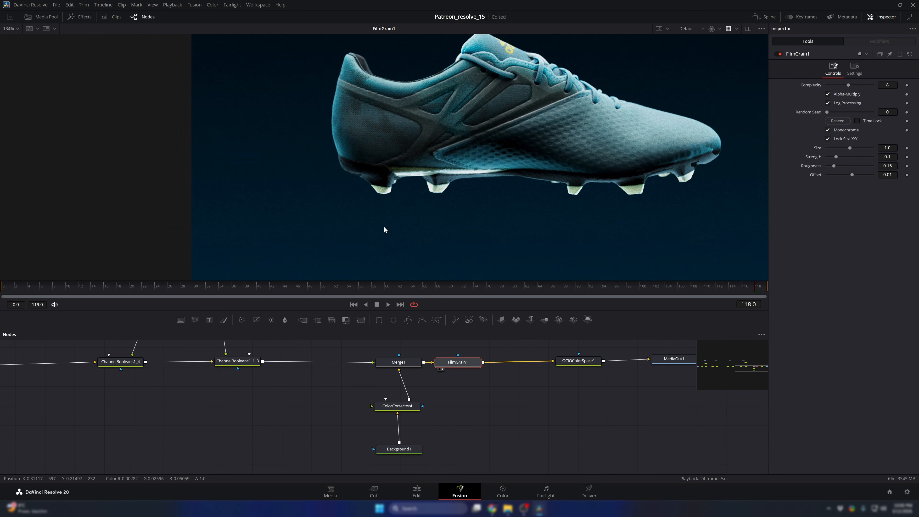
- Check the grain close up and set the Film Grain node's Blend to 0.1
scroll(346, 200, "up", 3)
scroll(350, 205, "down", 2)
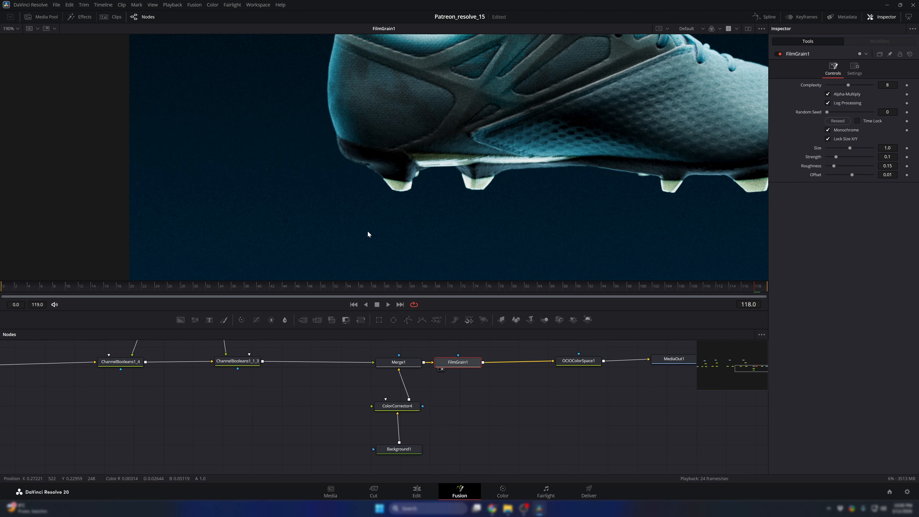
left_click(859, 71)
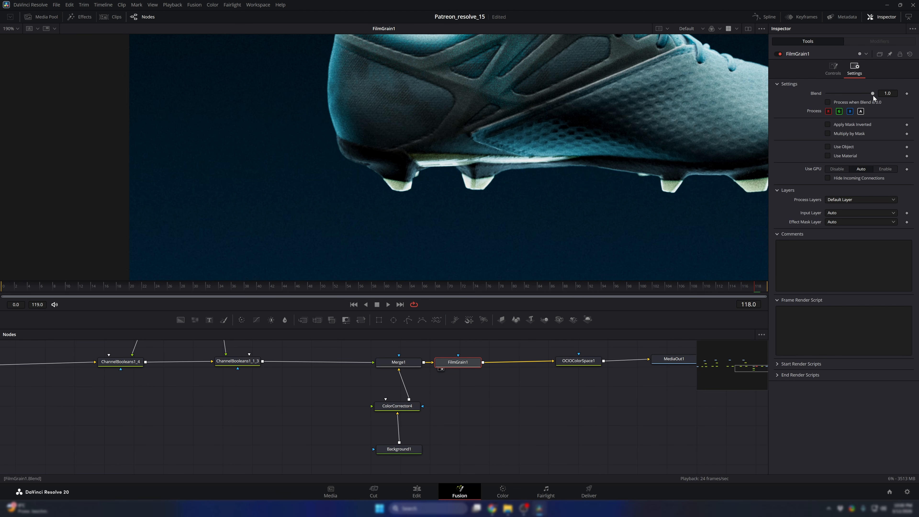
left_click_drag(873, 93, 867, 93)
left_click(887, 93)
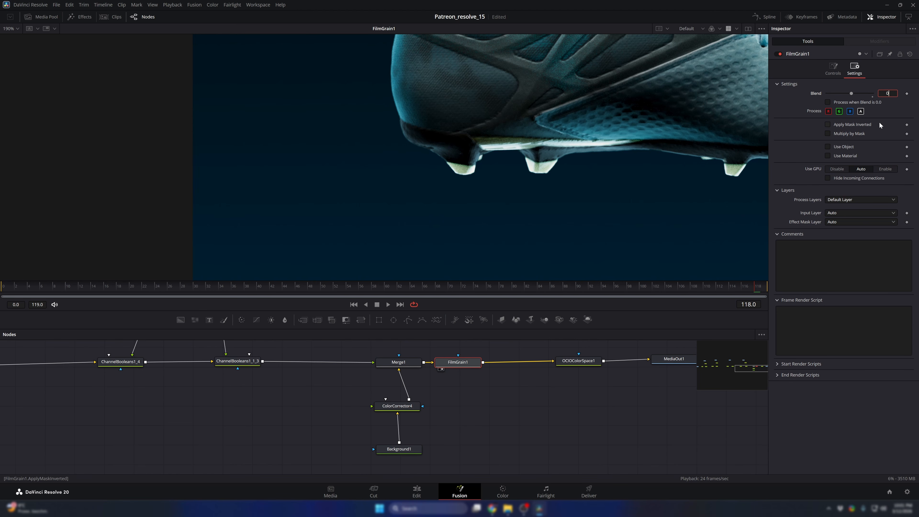
type("0.1")
key("Return")
- Compare the Merge and Film Grain outputs in the viewer to judge the grain on the shoe and background
scroll(689, 177, "up", 5)
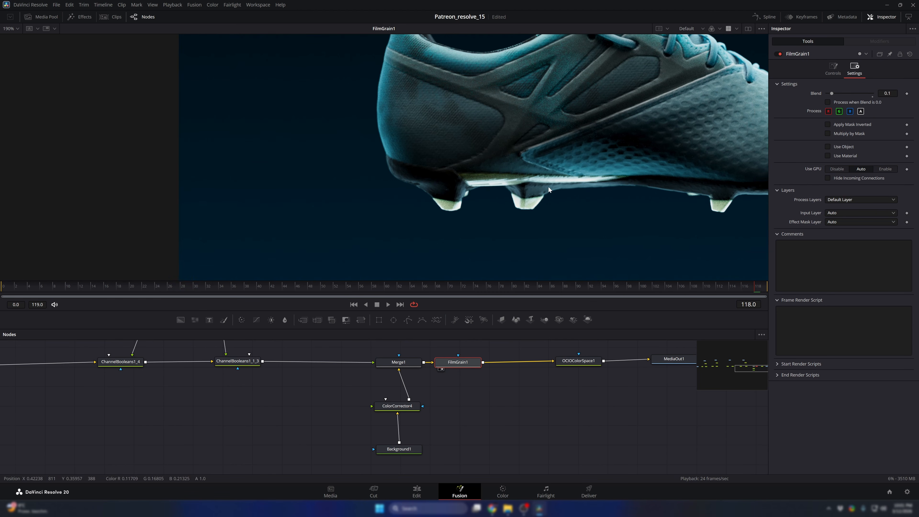
scroll(500, 131, "down", 2)
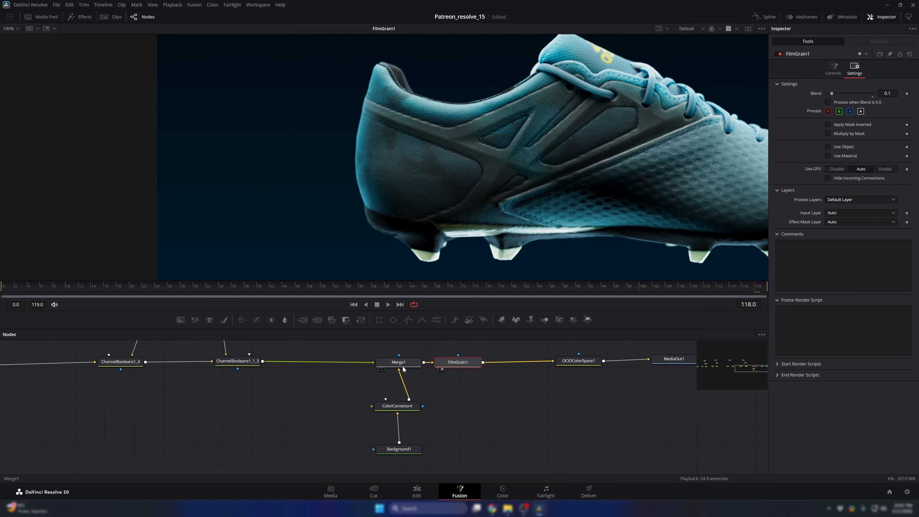
left_click(382, 369)
left_click(442, 369)
scroll(427, 244, "down", 3)
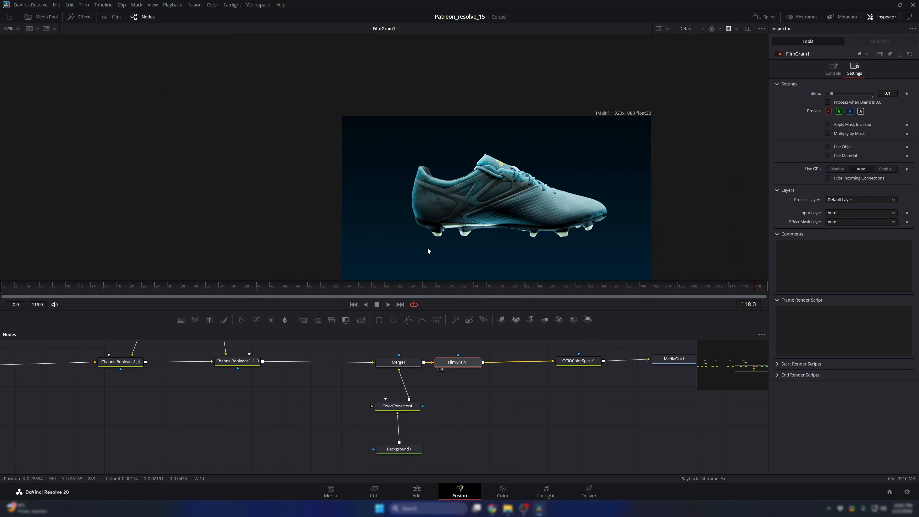
scroll(424, 249, "up", 7)
scroll(423, 249, "down", 2)
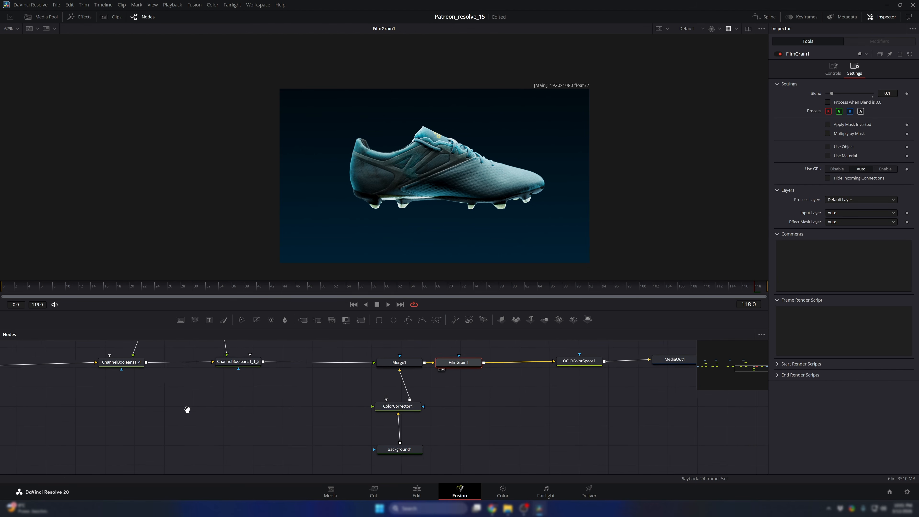
- Compare the original MediaIn render with the Film Grain output in the viewer
left_click_drag(187, 408, 514, 400)
left_click_drag(316, 414, 235, 210)
scroll(593, 441, "down", 1)
left_click_drag(593, 441, 190, 423)
left_click_drag(603, 412, 343, 415)
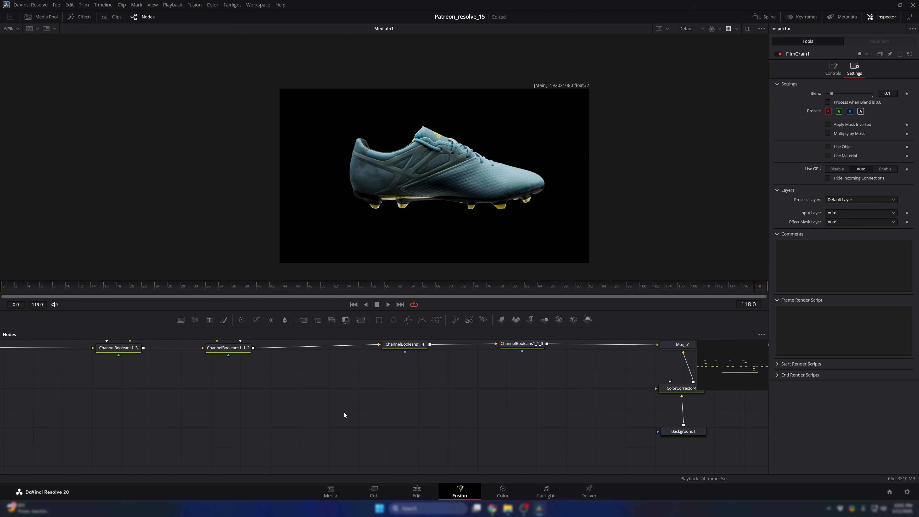
left_click_drag(548, 415, 337, 442)
key("1")
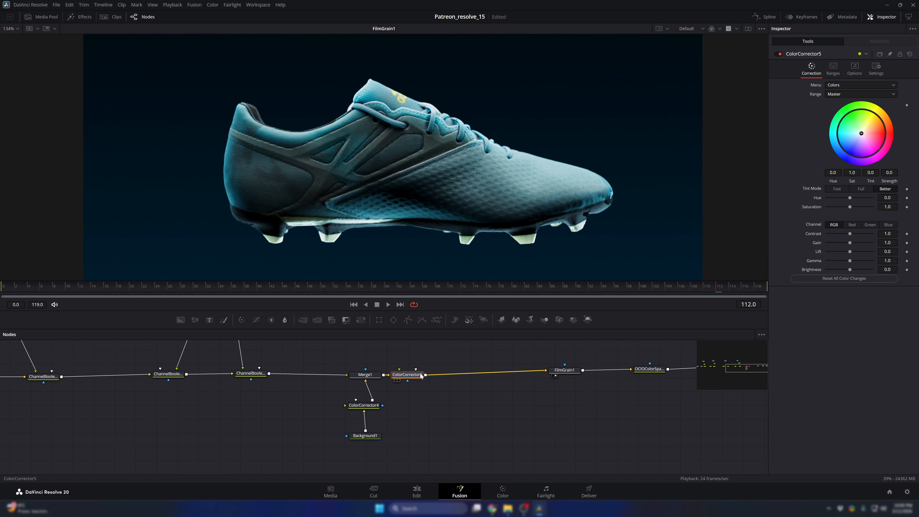
- Delete the selected Color Corrector and add a fresh Color Corrector directly after the Merge node
key("Delete")
scroll(335, 358, "up", 2)
left_click(289, 373)
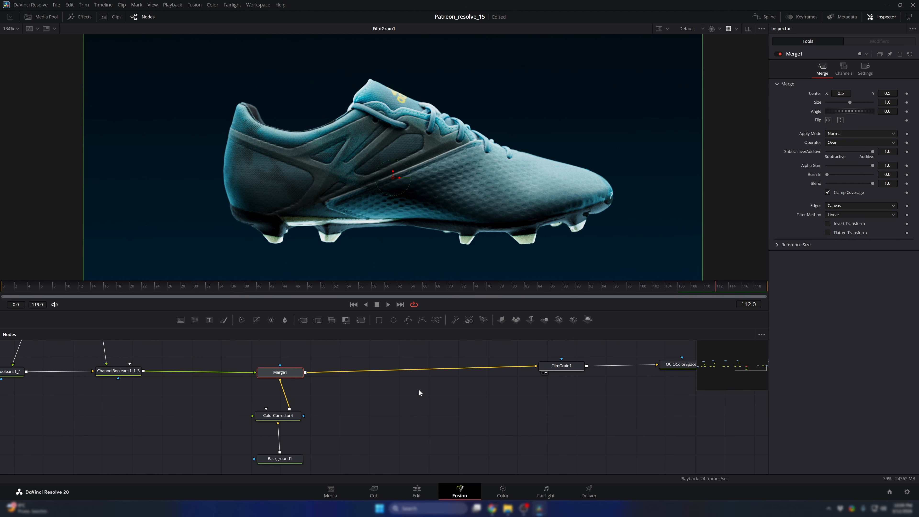
scroll(417, 386, "down", 2)
left_click_drag(196, 341, 191, 382)
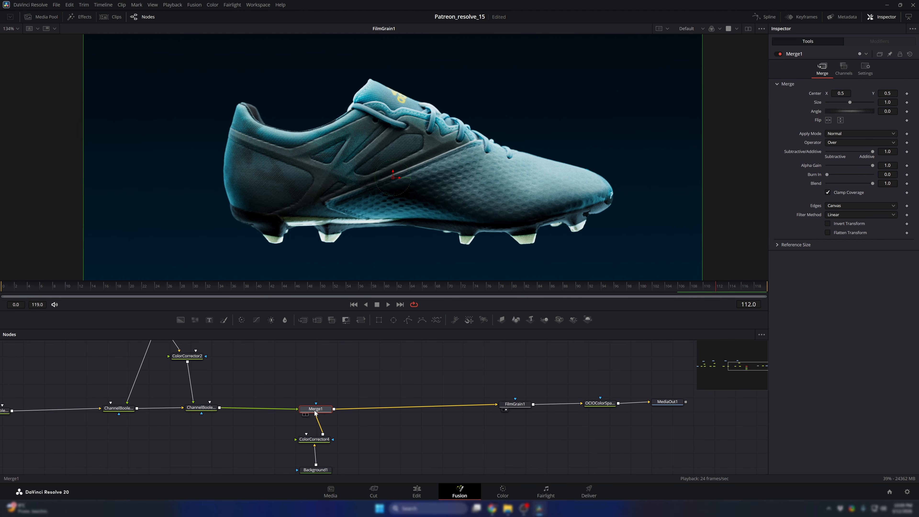
key("shift+space")
type("cc")
key("Return")
key("ctrl+f")
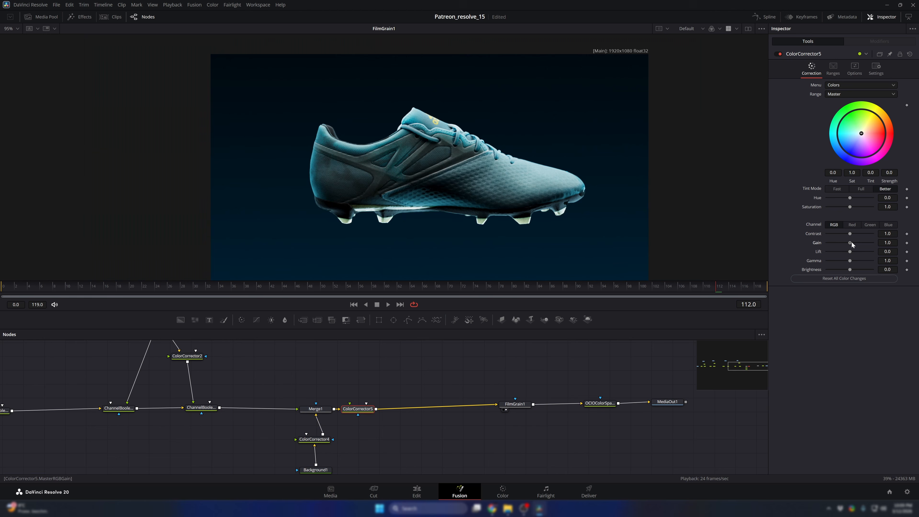
- Set the new Color Corrector's master Gain to about 1.13 and Gamma to about 0.94, comparing the shoe with the node bypassed
left_click_drag(850, 242, 854, 245)
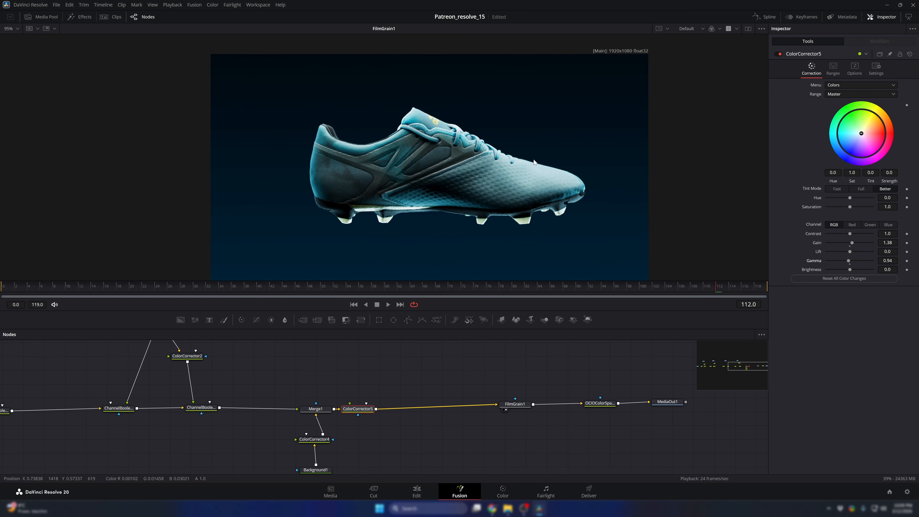
scroll(507, 155, "up", 5)
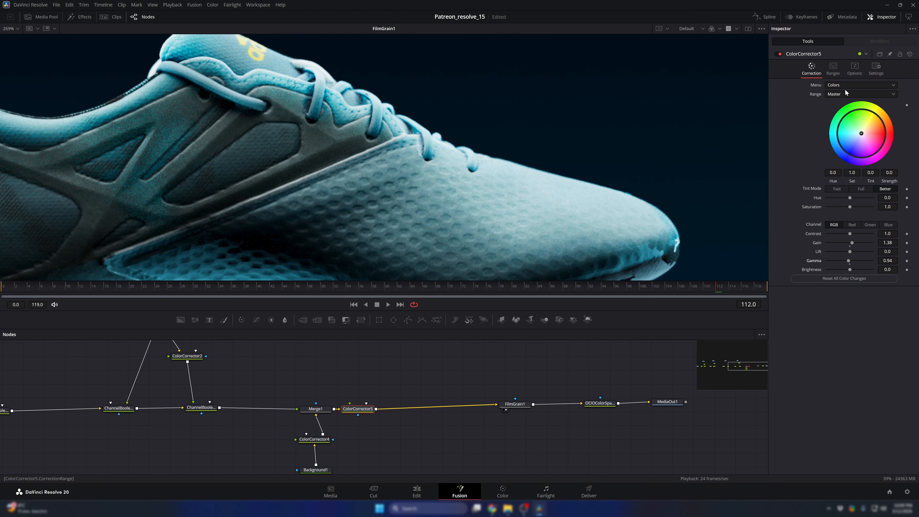
left_click(861, 94)
left_click(839, 131)
mouse_move(847, 244)
left_mouse_down()
mouse_move(820, 242)
mouse_move(850, 243)
left_mouse_up()
left_click(777, 54)
left_click(778, 54)
key("ctrl+f")
- Set the Color Corrector's Gain to 0.95 for the Highlights range
left_click(841, 95)
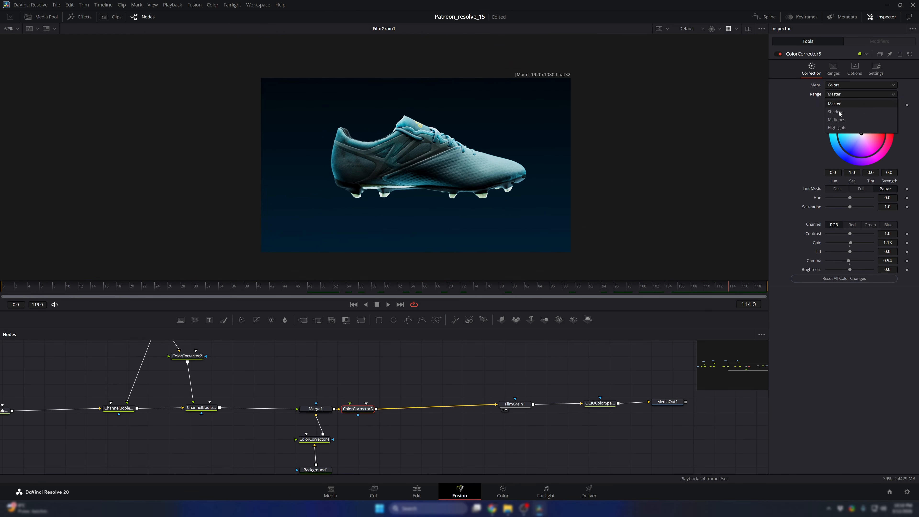
left_click(837, 127)
left_click_drag(848, 244, 849, 244)
key("BackSpace")
key("BackSpace")
type("5")
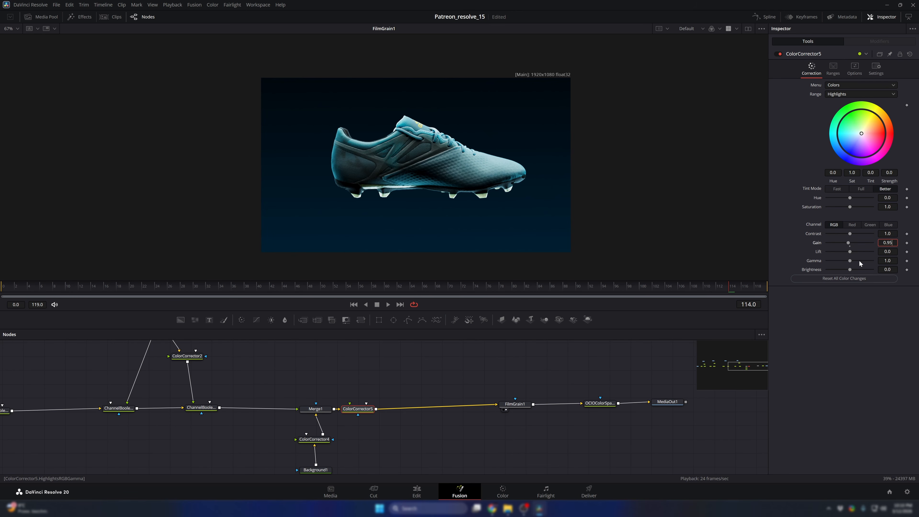
key("Tab")
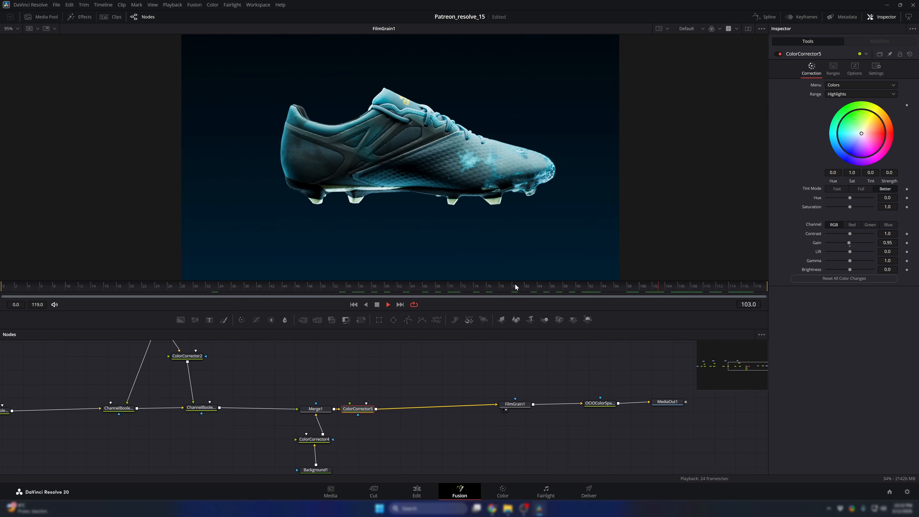
- Play the graded shoe reveal from the beginning of the timeline on the Edit page
key("space")
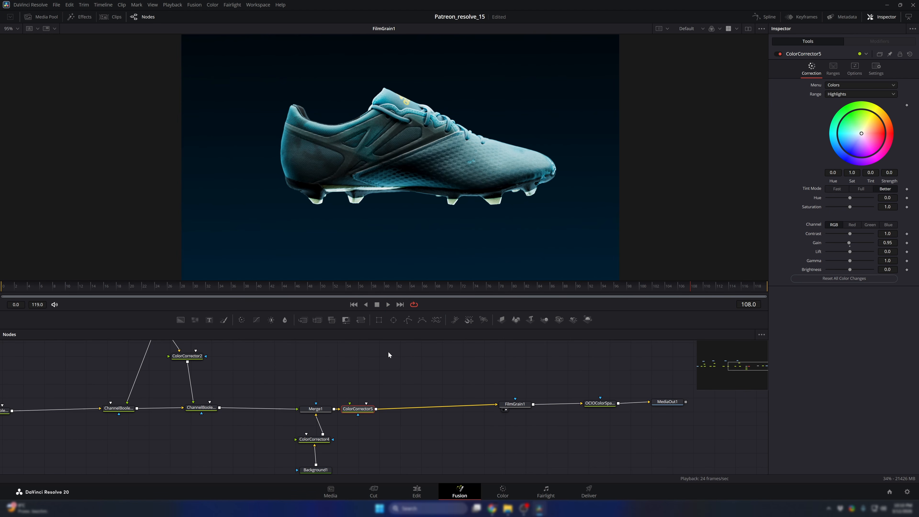
left_click(416, 492)
key("Home")
key("space")
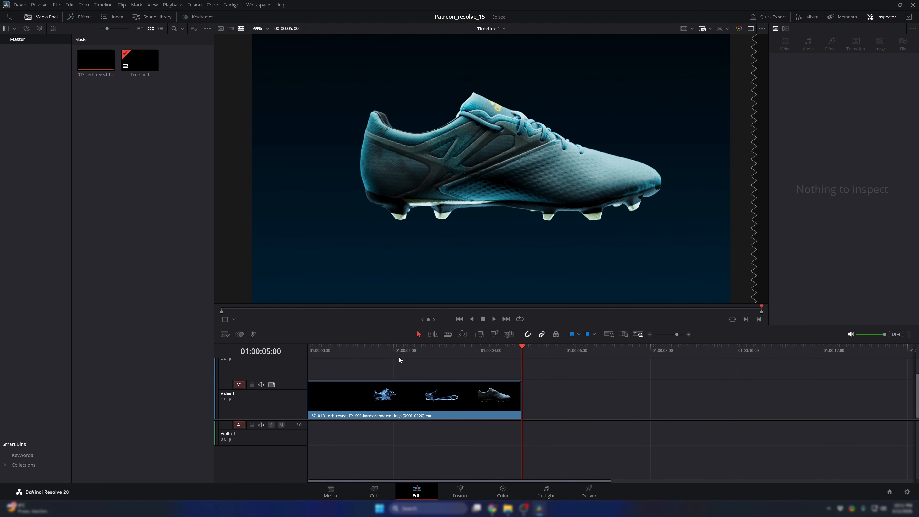
key("Home")
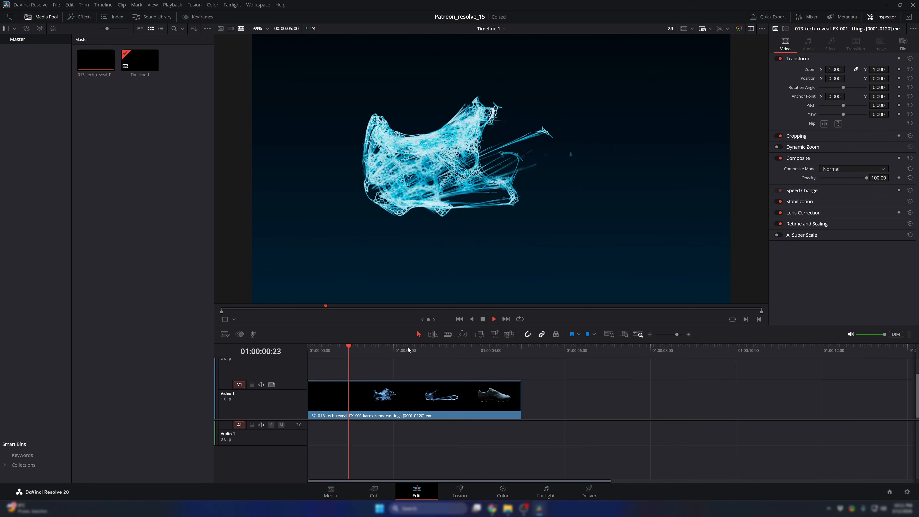
key("space")
left_click(420, 415)
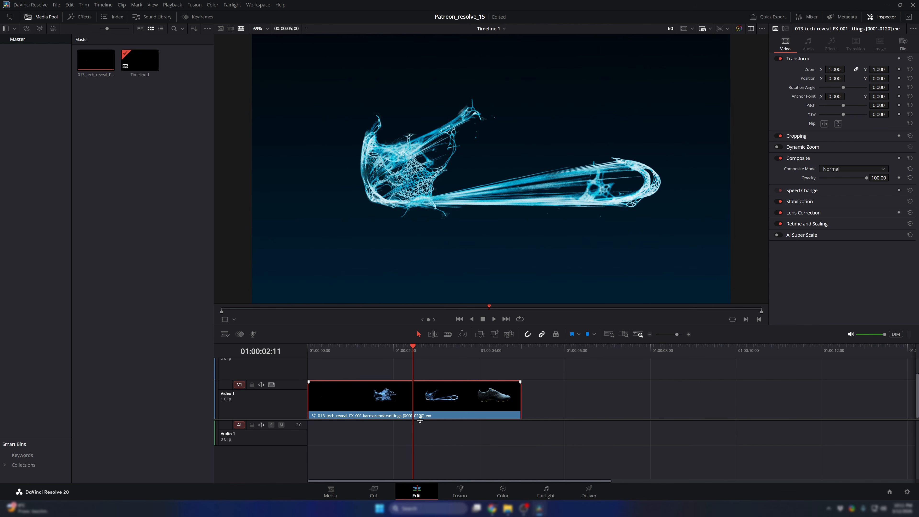
- Return to the clip's Fusion composition and add an Exponential Glow node after the last Color Corrector
key("shift+5")
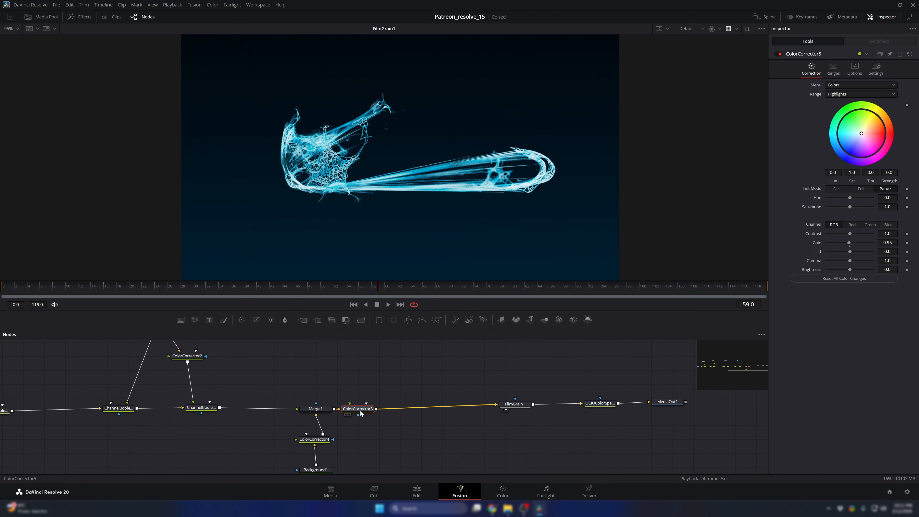
scroll(397, 416, "left", 3)
key("shift+space")
type("cc")
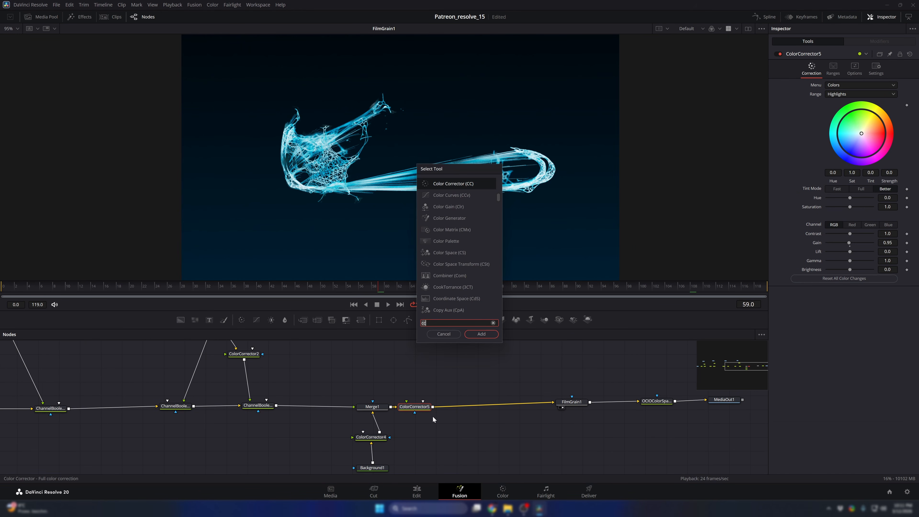
type("expo")
key("BackSpace")
key("BackSpace")
key("BackSpace")
key("BackSpace")
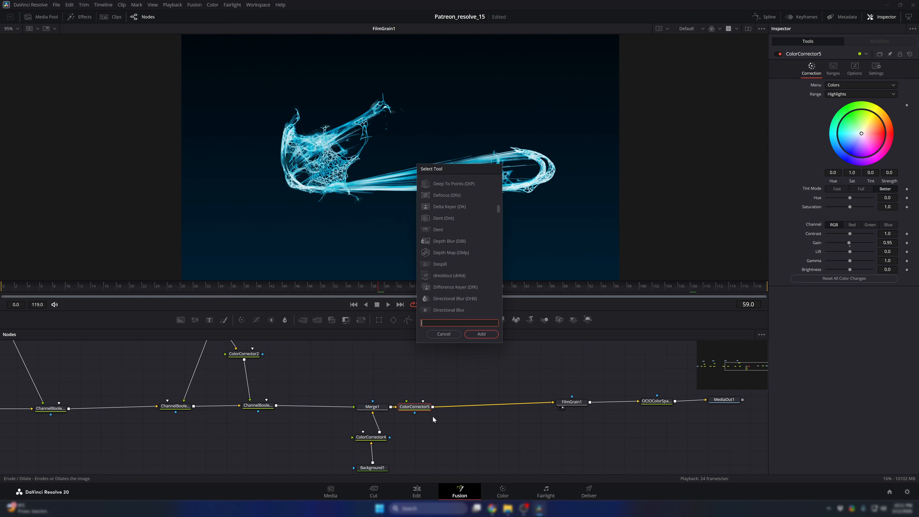
type("g")
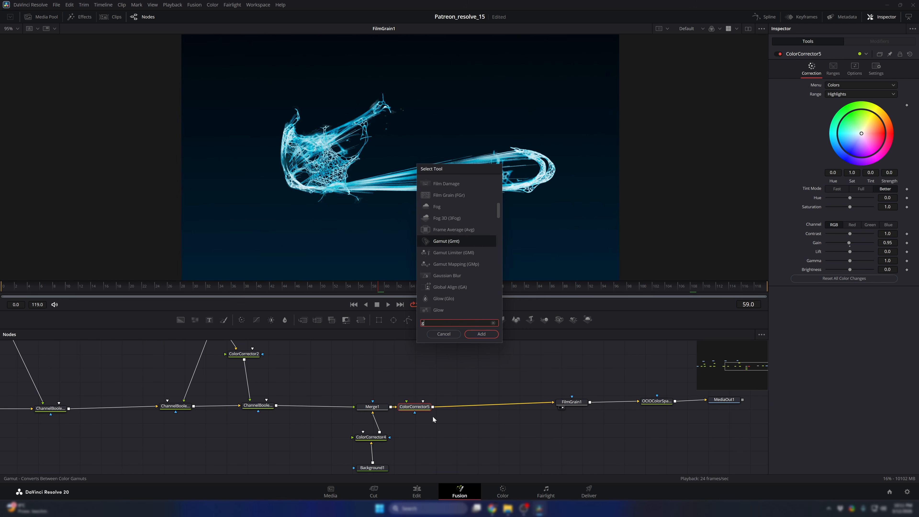
type("low")
key("Up")
key("Return")
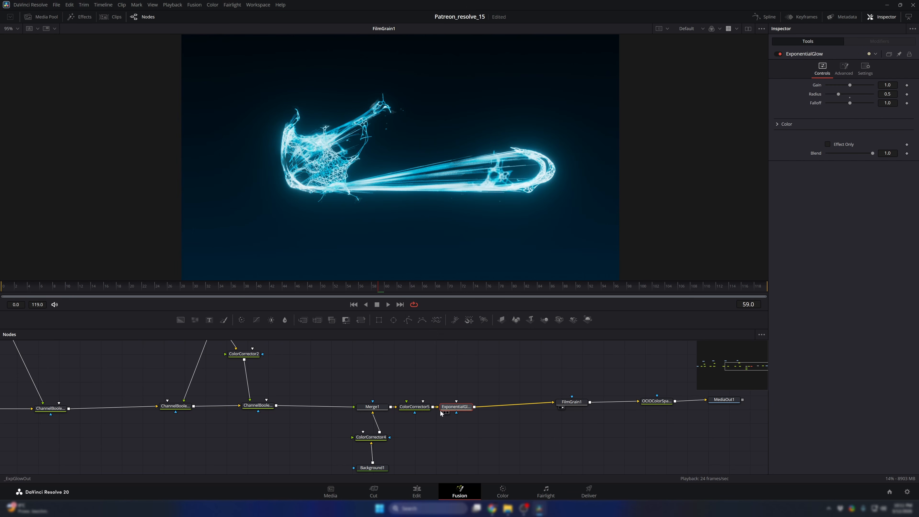
- Examine the glow on other frames and play the clip from near its start on the Edit page
left_click_drag(390, 287, 485, 281)
left_click(421, 487)
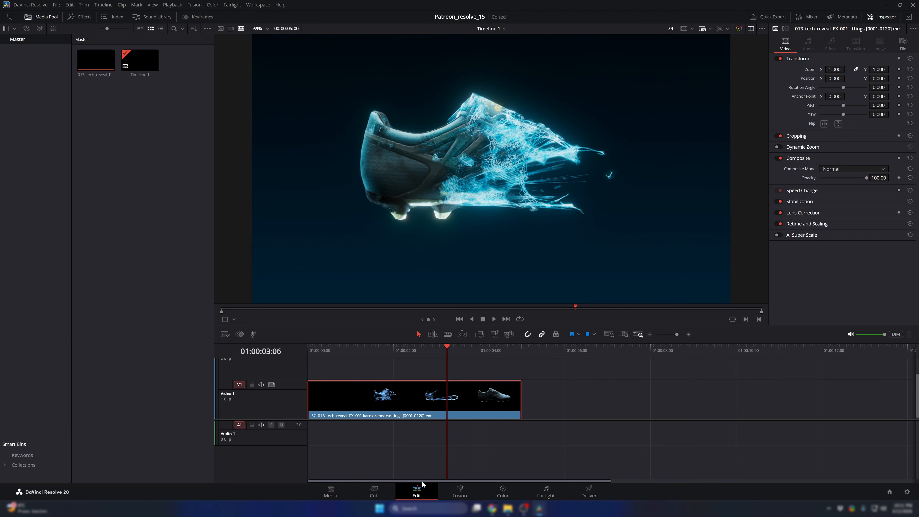
left_click(316, 350)
key("space")
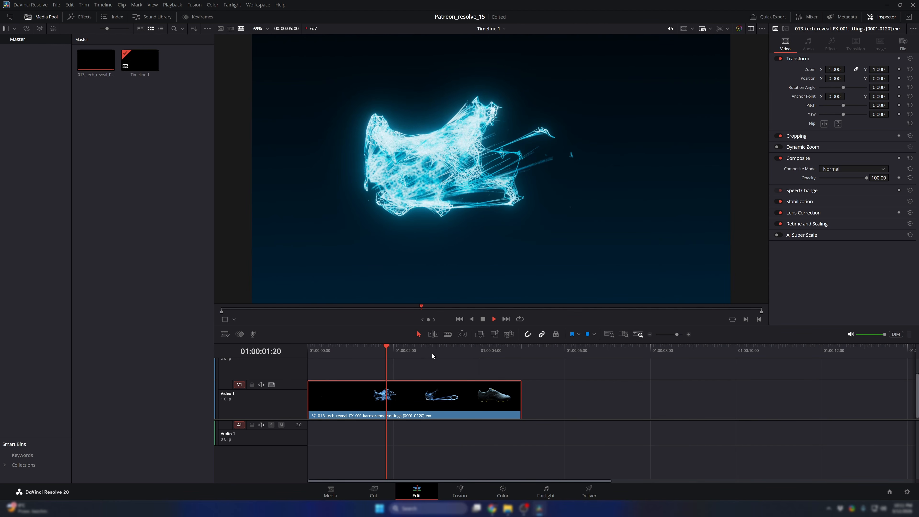
key("space")
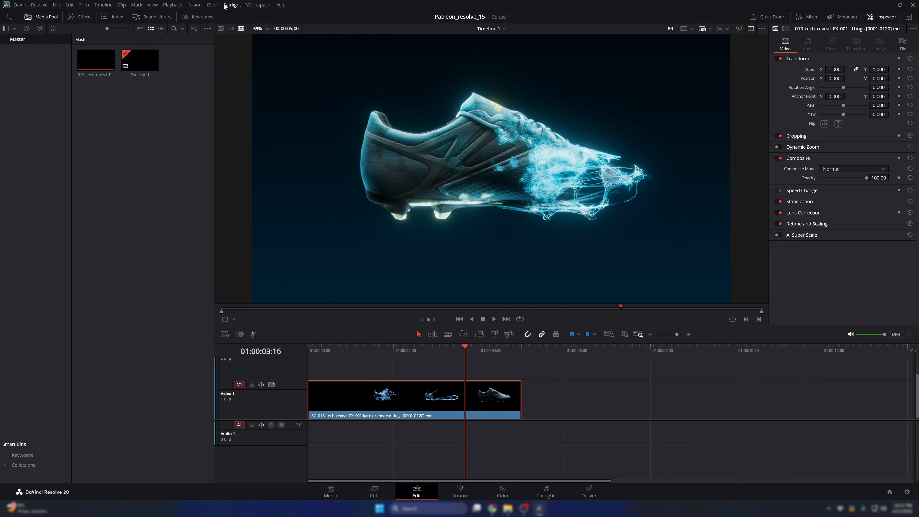
- Set the timeline's Render Cache mode to Smart
left_click(177, 5)
mouse_move(193, 40)
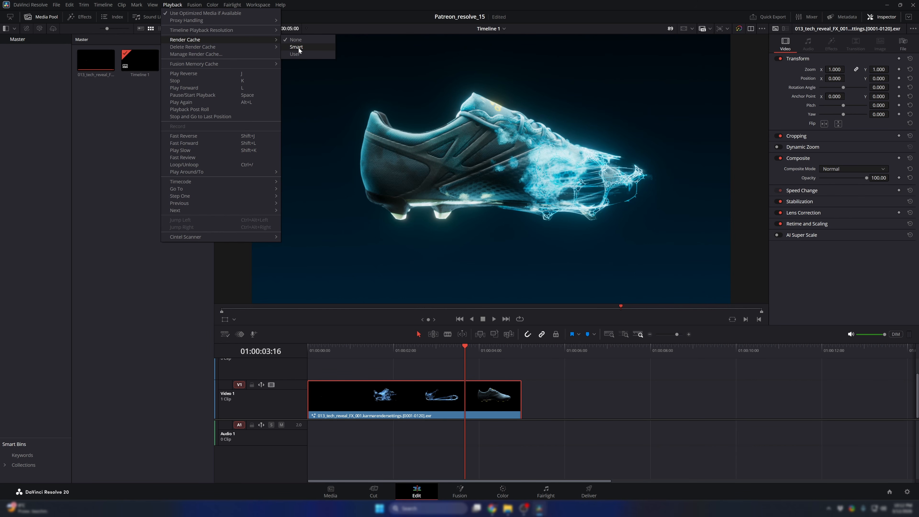
left_click(306, 47)
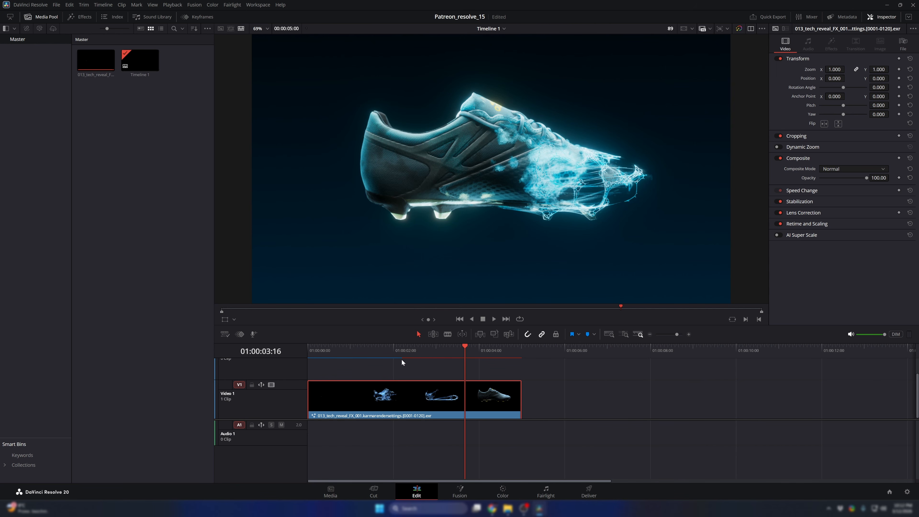
- Play the cached clip from its first frame to judge the glow strength in real time
left_click_drag(322, 353, 307, 353)
key("space")
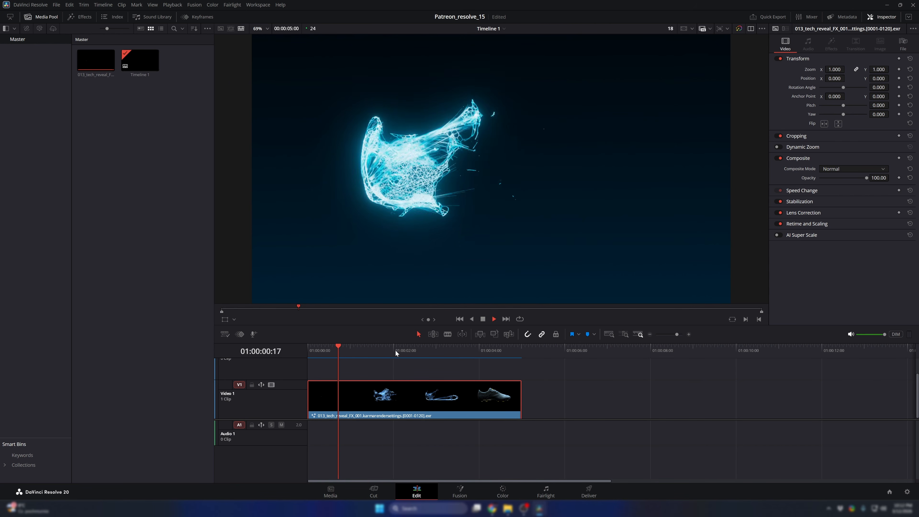
scroll(483, 217, "down", 2)
scroll(466, 227, "up", 1)
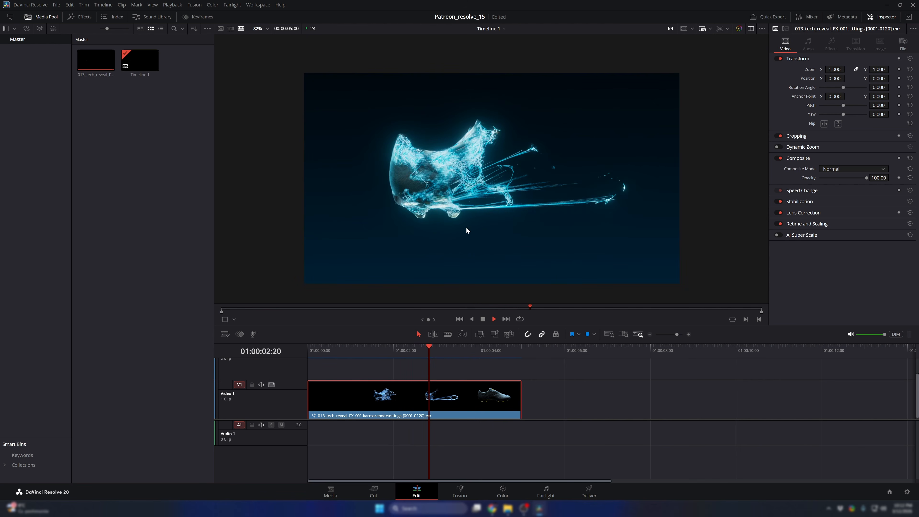
scroll(466, 227, "down", 1)
left_click(436, 354)
- In the clip's Fusion composition, set the Exponential Glow's Gain to 0.16, Radius to 0.28 and Falloff to 0.859, and return to the Edit page
right_click(445, 397)
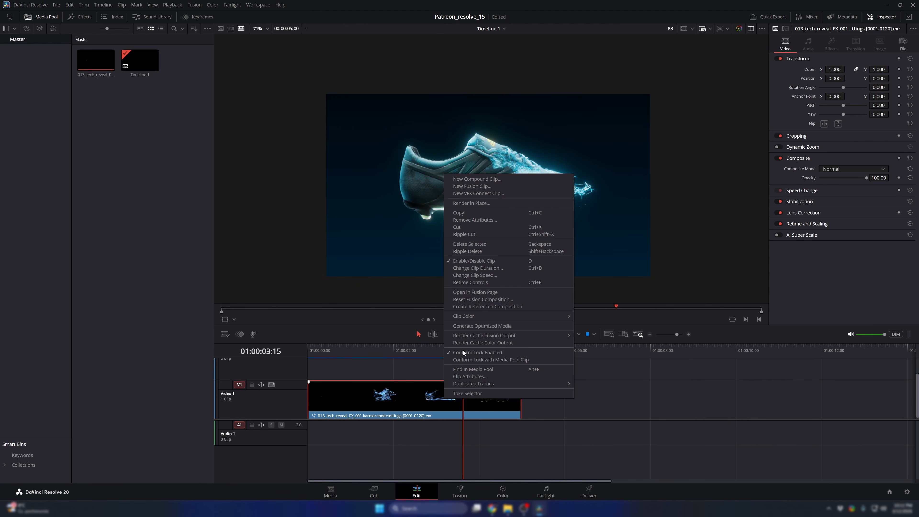
left_click(468, 293)
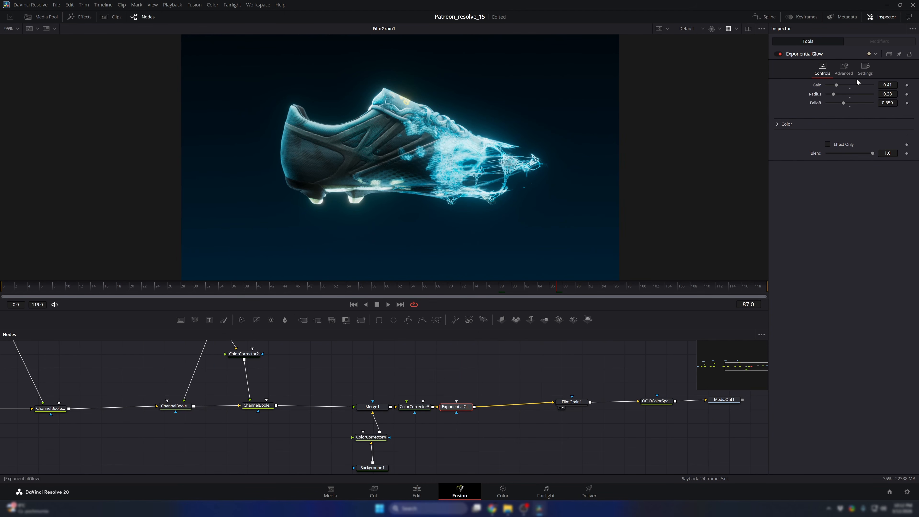
left_click_drag(836, 85, 830, 87)
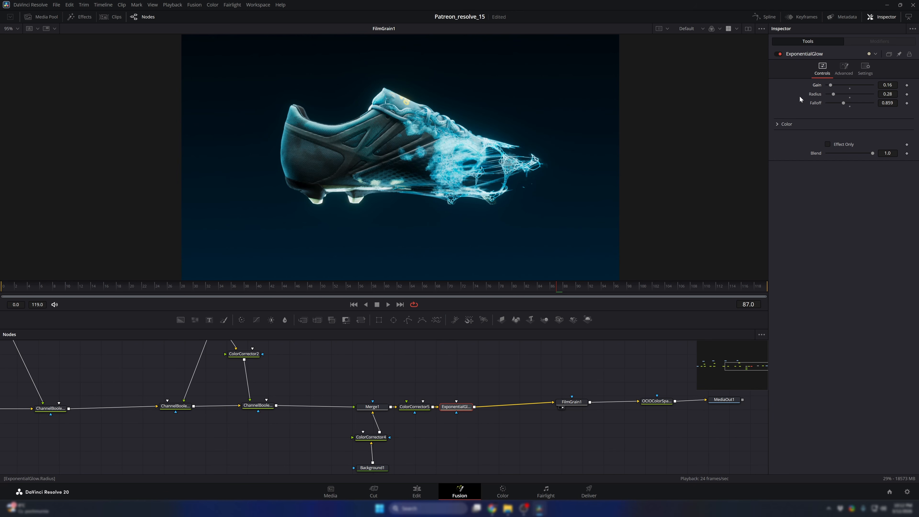
left_click(388, 286)
left_click(416, 492)
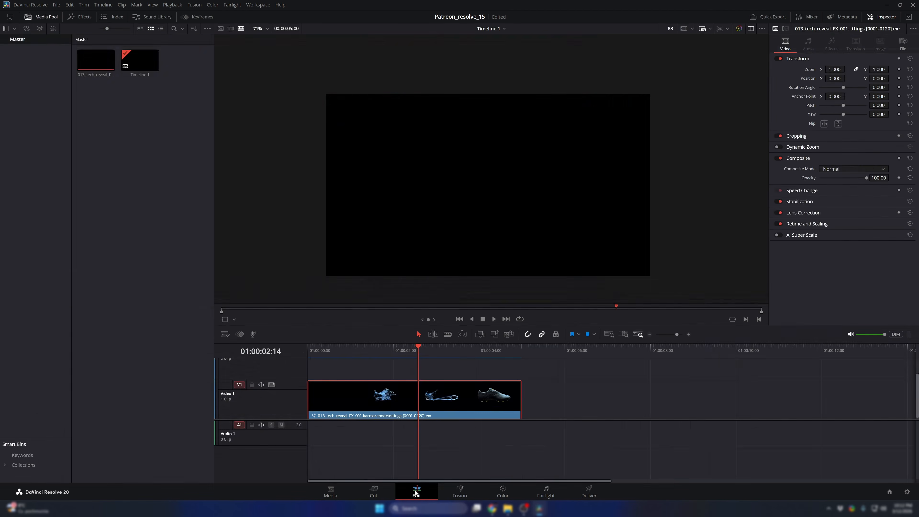
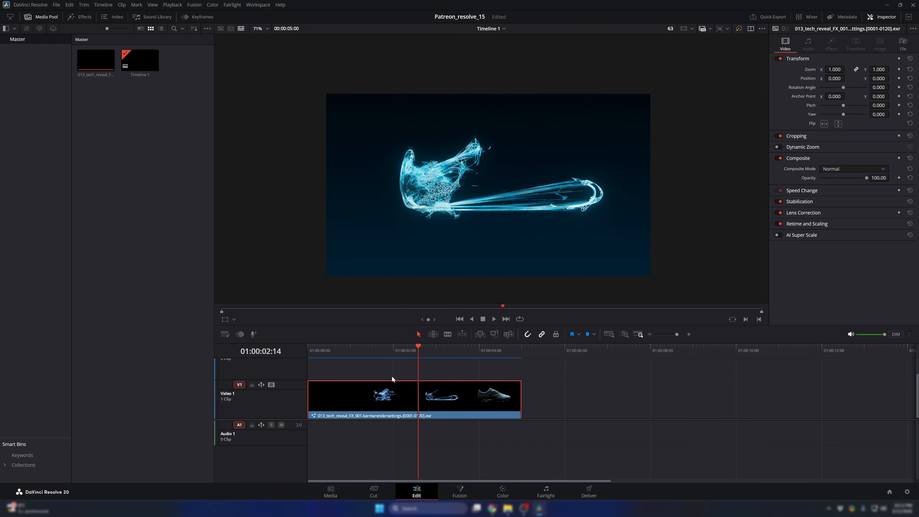
- Play the clip from its first frame to judge the adjusted glow in real time
left_click(320, 350)
key("space")
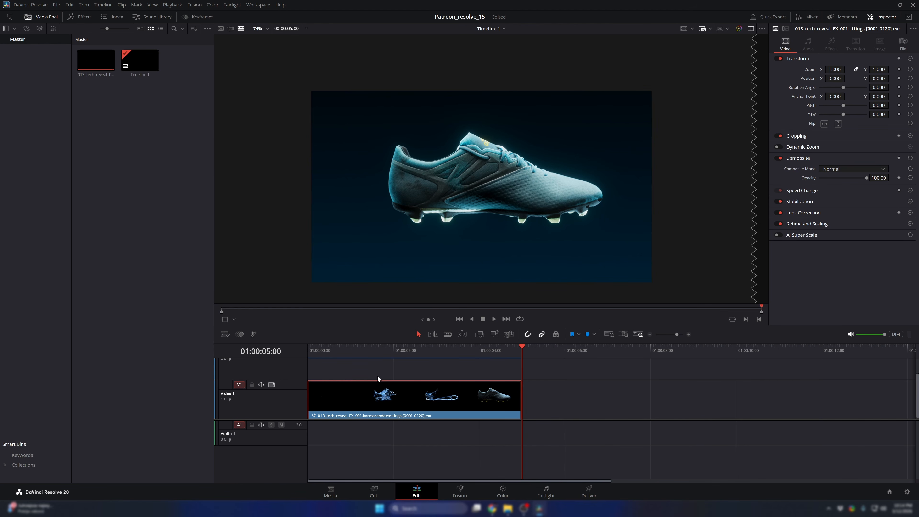
- Import the 013_tech_reveal_FX_002 sequence from the render folder, place it on Video 1 after the first clip, and preview it
mouse_move(508, 509)
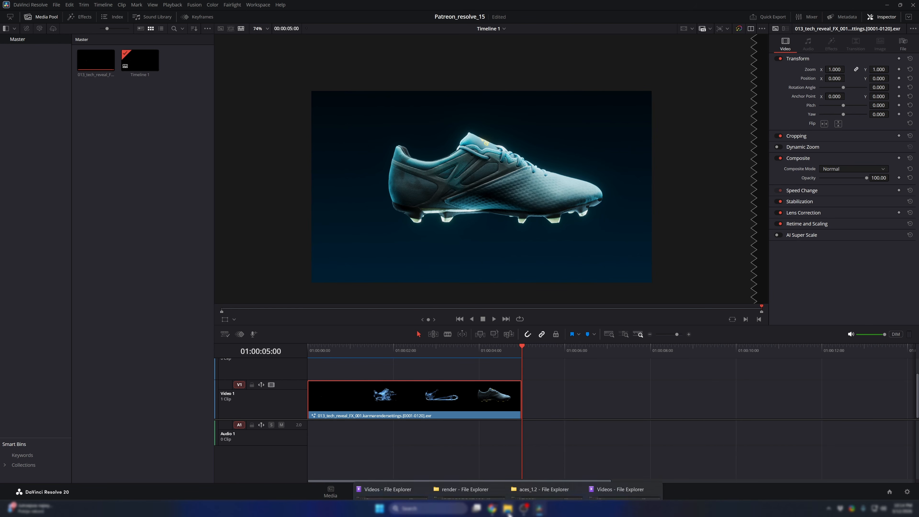
mouse_move(608, 477)
left_click(466, 470)
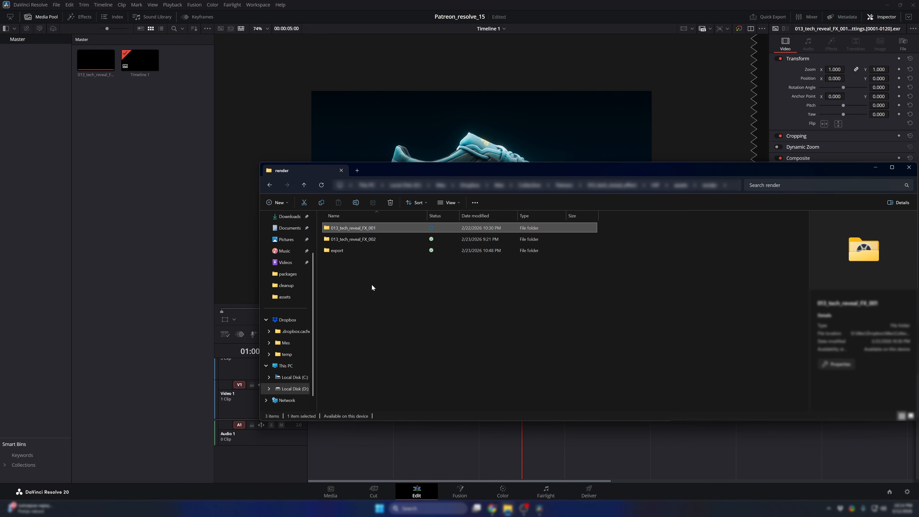
left_click(372, 284)
left_click_drag(392, 241, 135, 91)
left_click_drag(142, 60, 559, 396)
left_click(583, 348)
left_click_drag(583, 347, 622, 357)
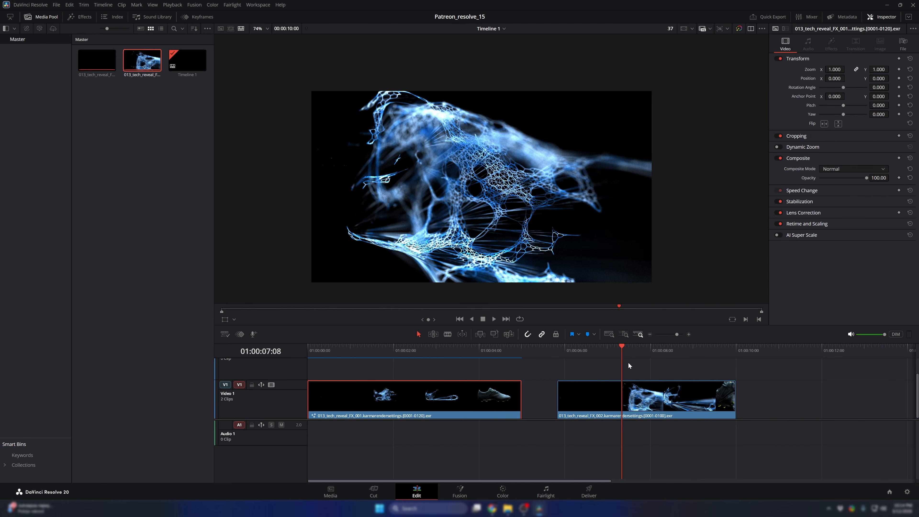
- Open the second clip in Fusion, apply the OCIO ColorSpace viewer LUT and turn off the Checker Underlay
right_click(627, 393)
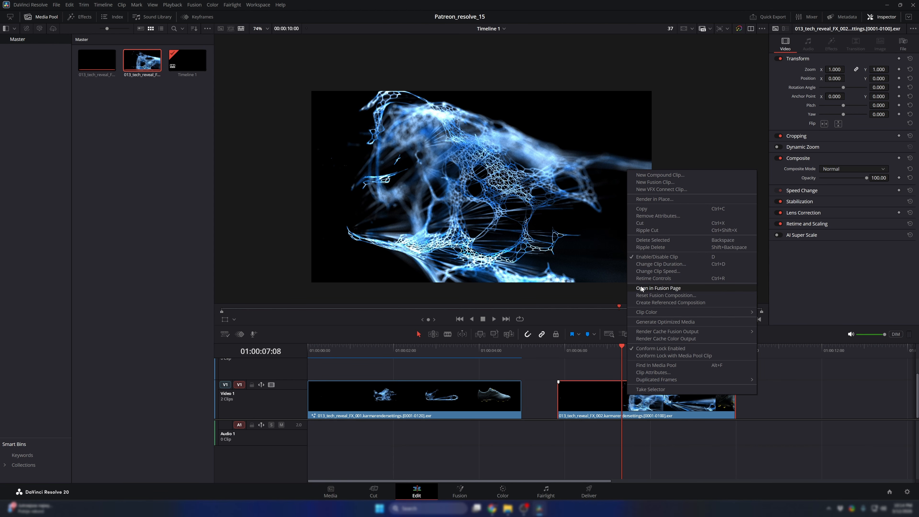
left_click(542, 300)
key("shift+5")
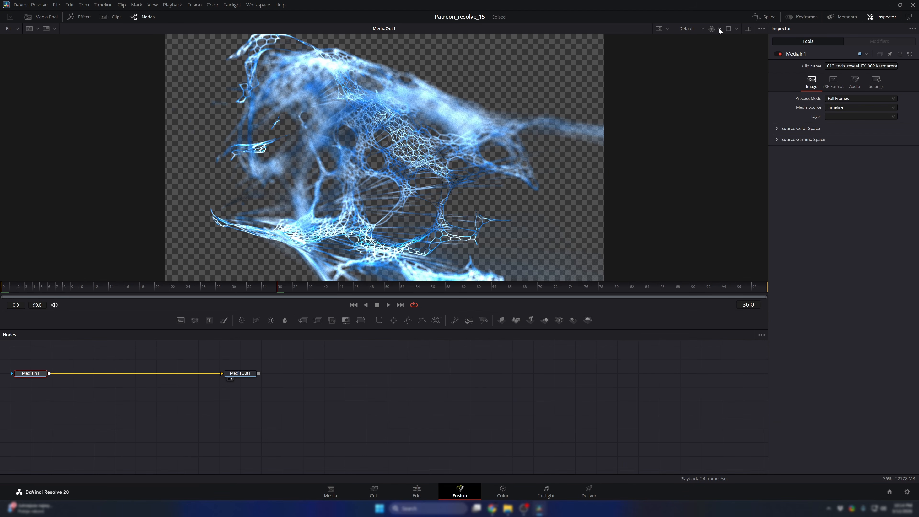
left_click(734, 30)
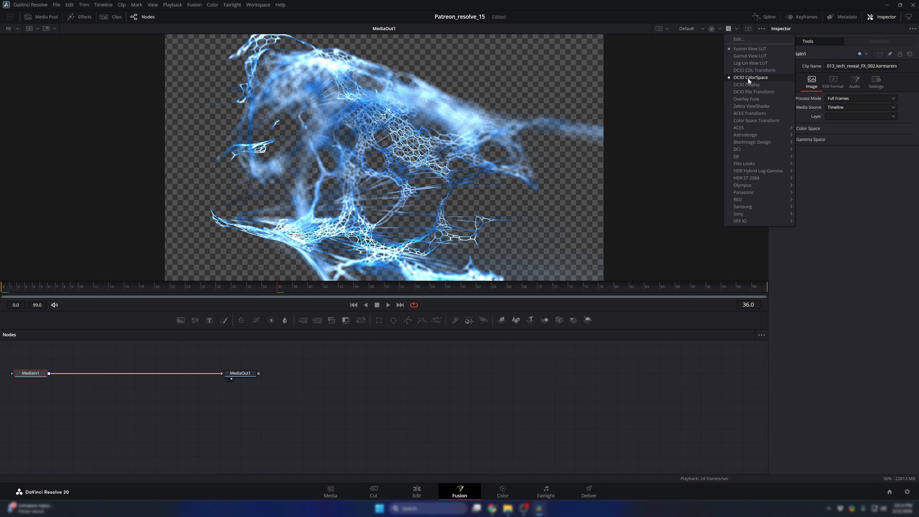
left_click(748, 78)
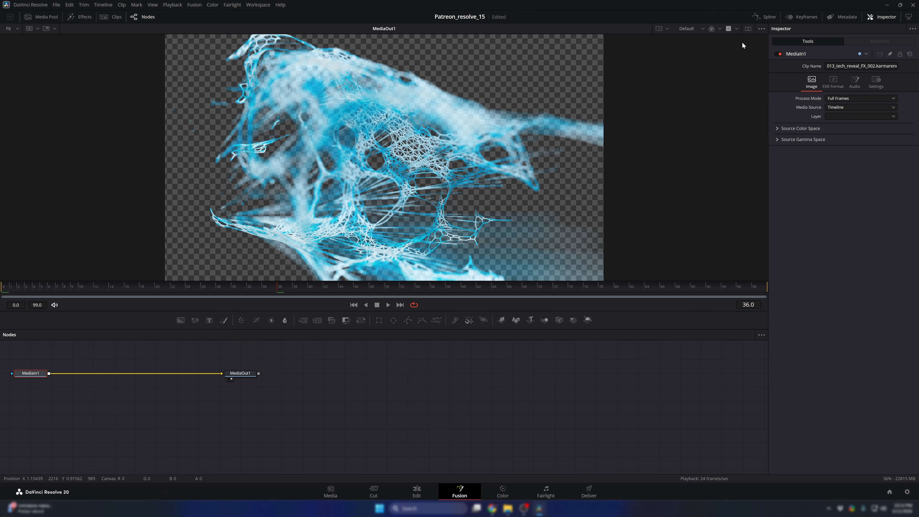
left_click(761, 28)
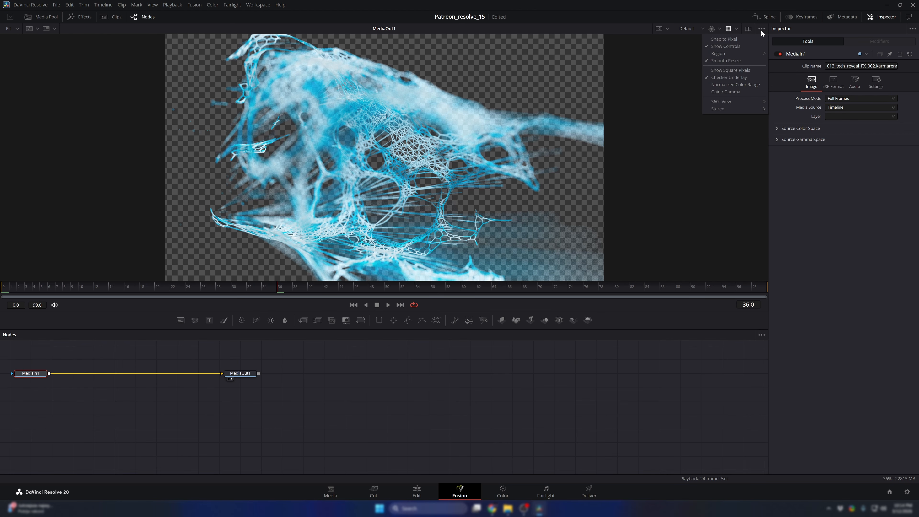
left_click(726, 78)
- Open the first clip's Fusion composition and copy all its nodes except the MediaIn node
left_click(417, 492)
left_click_drag(430, 352, 415, 362)
right_click(414, 391)
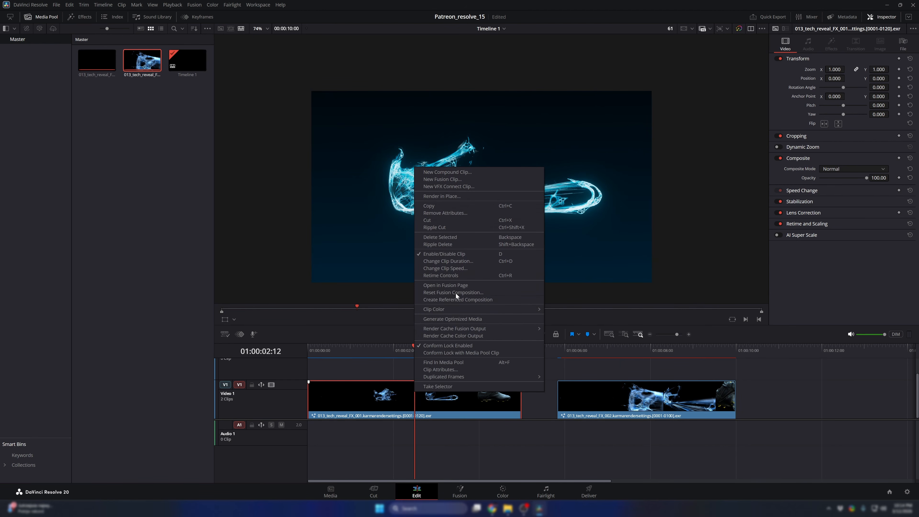
left_click(446, 285)
left_click_drag(573, 351, 231, 413)
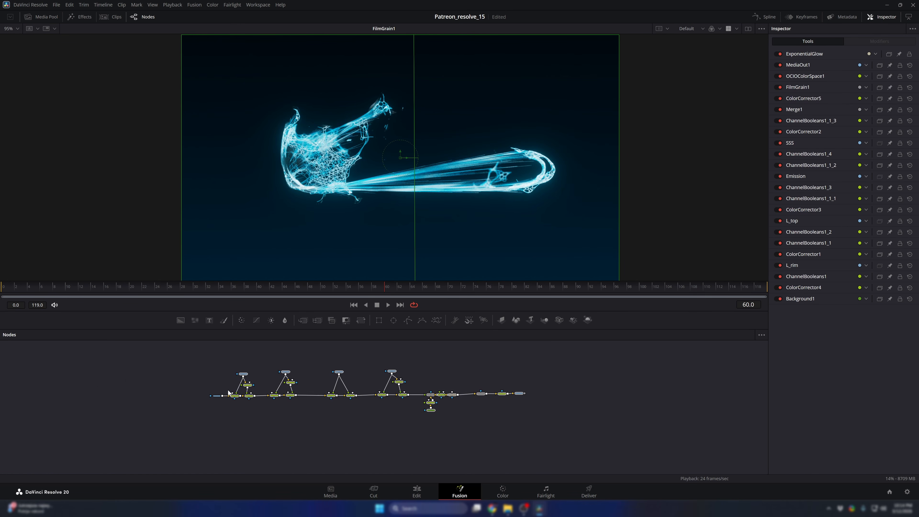
- In the second clip's Fusion composition, delete the existing MediaOut1 node and paste the copied node tree
left_click(417, 491)
right_click(601, 407)
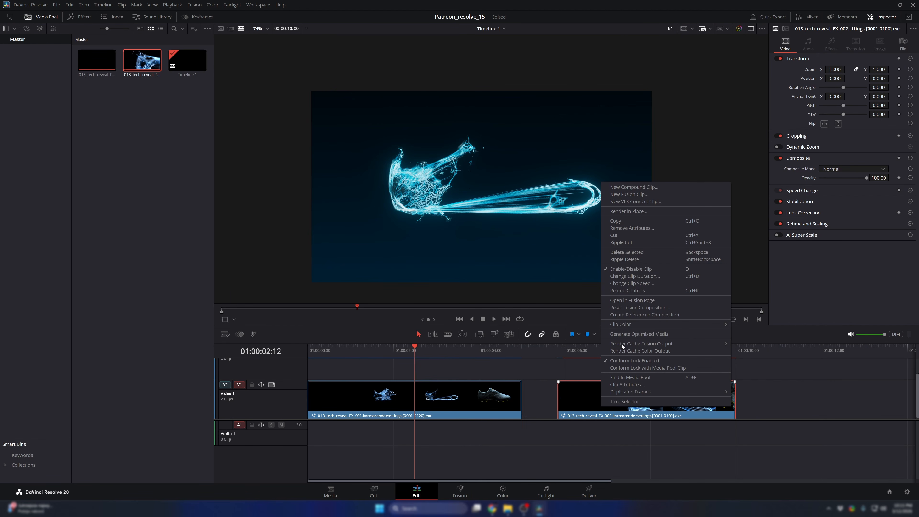
left_click(622, 300)
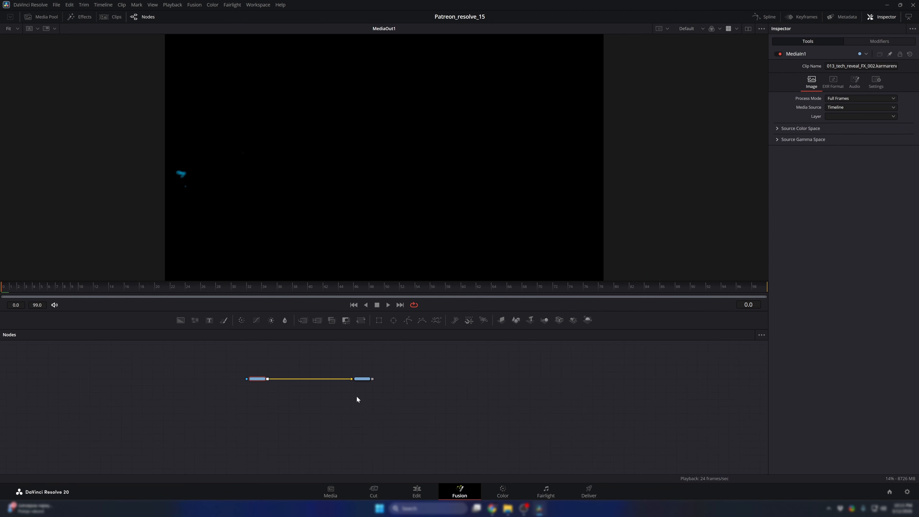
left_click_drag(436, 408, 350, 363)
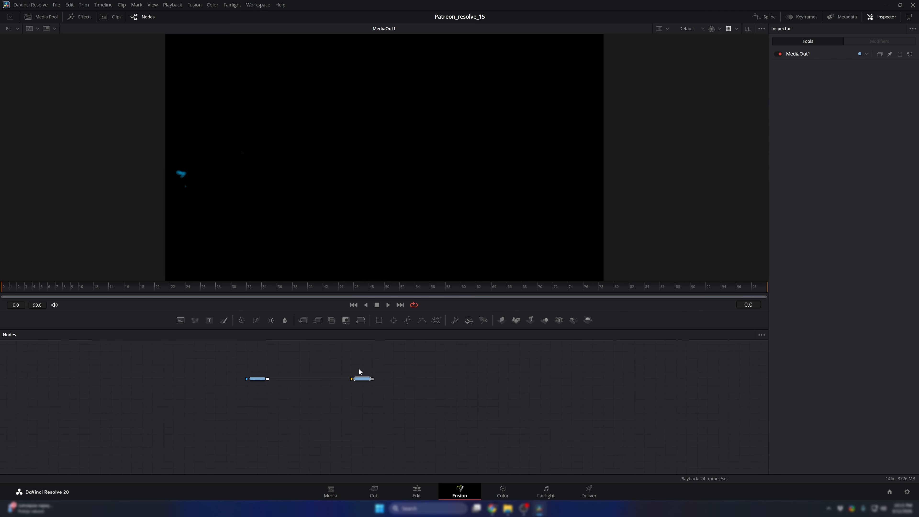
key("Delete")
left_click(449, 383)
key("ctrl+v")
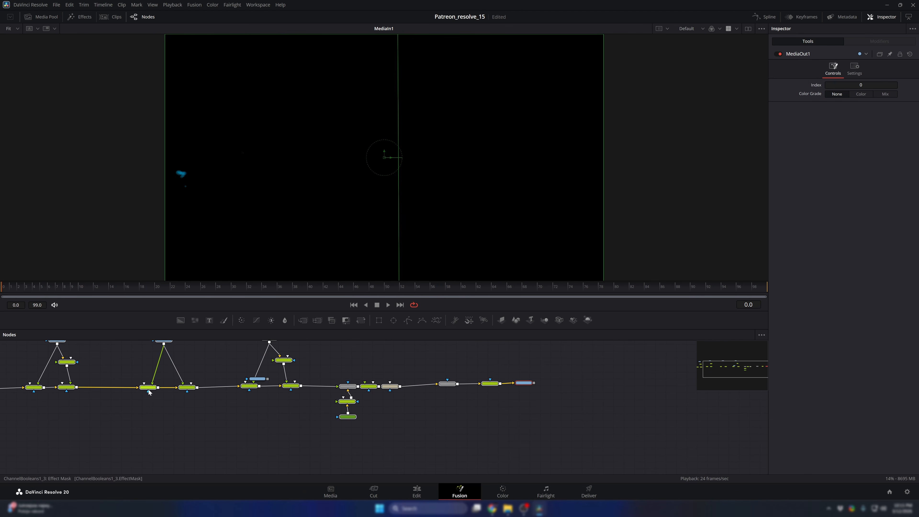
- Connect the second clip's MediaIn1 to the background input of ChannelBooleans1 at the start of the pasted tree
left_click_drag(148, 392, 490, 379)
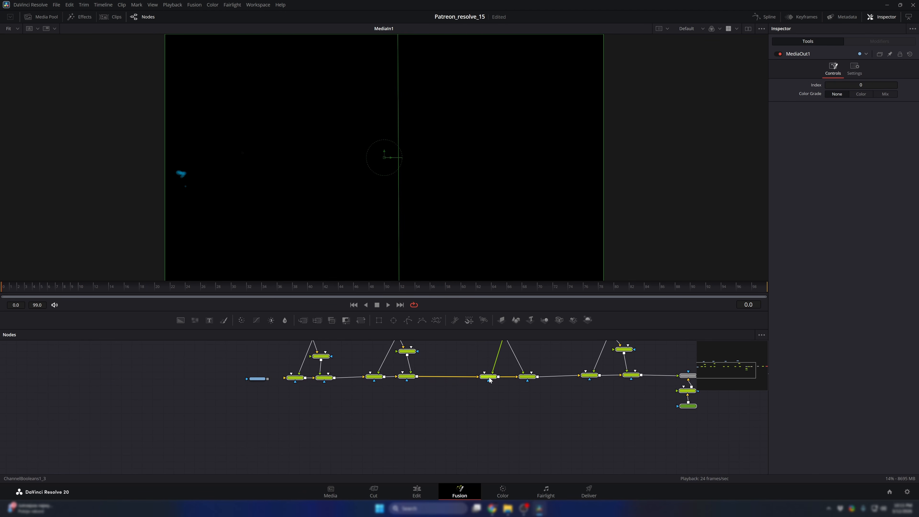
scroll(244, 391, "up", 5)
left_click(251, 388)
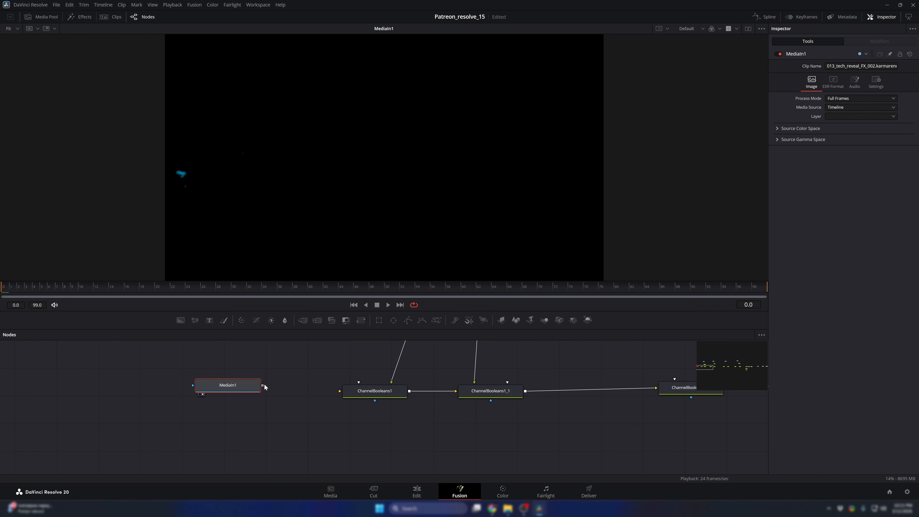
left_click_drag(265, 387, 372, 393)
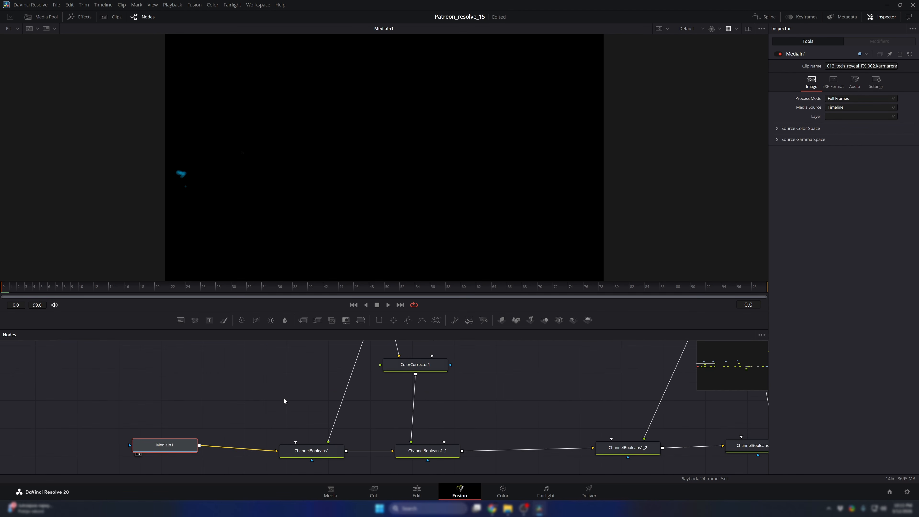
- Examine the L_rim, L_top, Emission and SSS passes of the second clip at frame 41
scroll(284, 397, "down", 4)
left_click(318, 287)
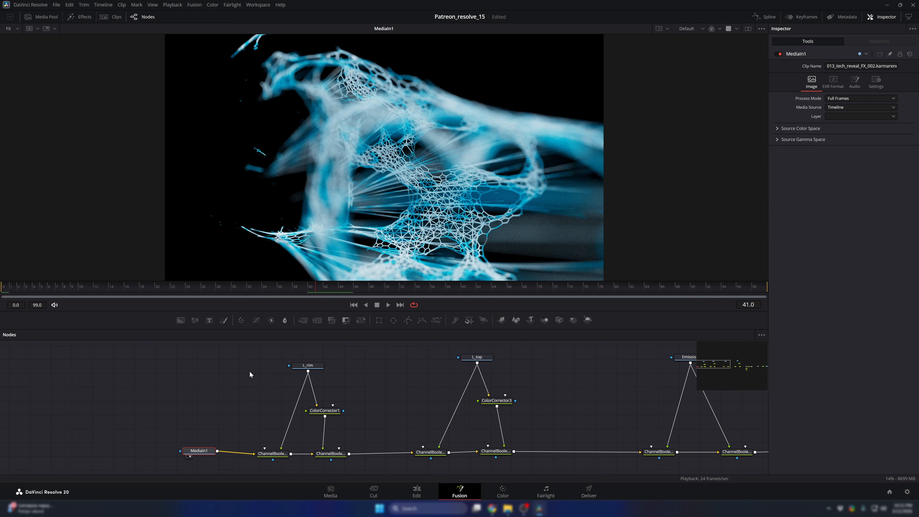
left_click_drag(307, 366, 328, 238)
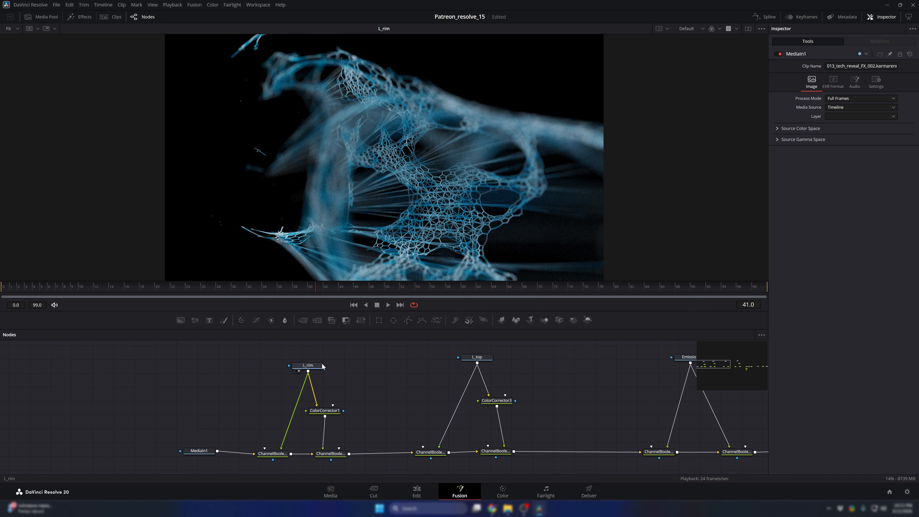
left_click_drag(586, 375, 405, 373)
left_click_drag(506, 357, 475, 246)
left_click_drag(690, 361, 510, 254)
left_click_drag(569, 368, 412, 349)
- Examine the SSS, Emission, L_top and L_rim passes on later frames, up to frame 90
left_click(487, 289)
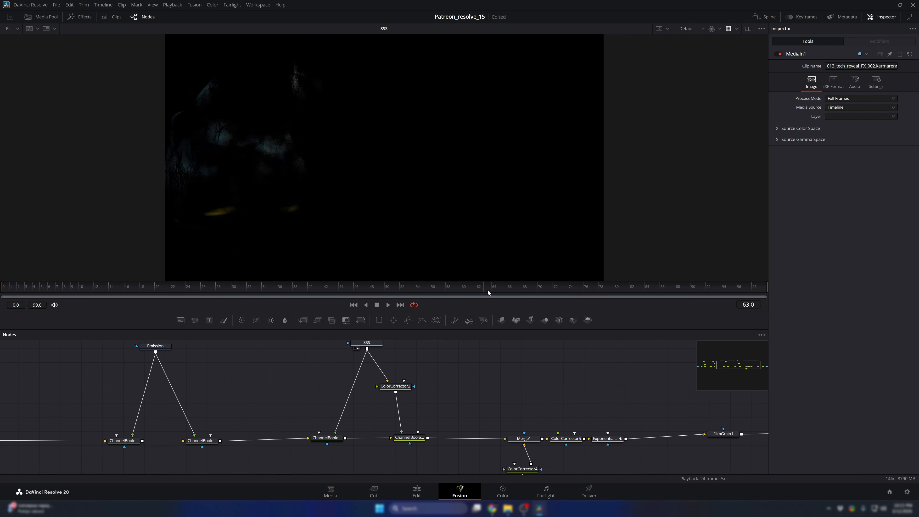
left_click_drag(488, 292, 691, 288)
left_click_drag(156, 346, 279, 202)
left_click_drag(135, 379, 371, 395)
left_click_drag(176, 362, 275, 231)
left_click_drag(141, 370, 365, 375)
left_click_drag(226, 373, 343, 213)
left_click_drag(491, 378, 302, 363)
left_click_drag(404, 385, 265, 371)
- Display the FilmGrain1 output at frame 33 and delete the Exponential Glow node from the second clip's composition
scroll(383, 374, "down", 5)
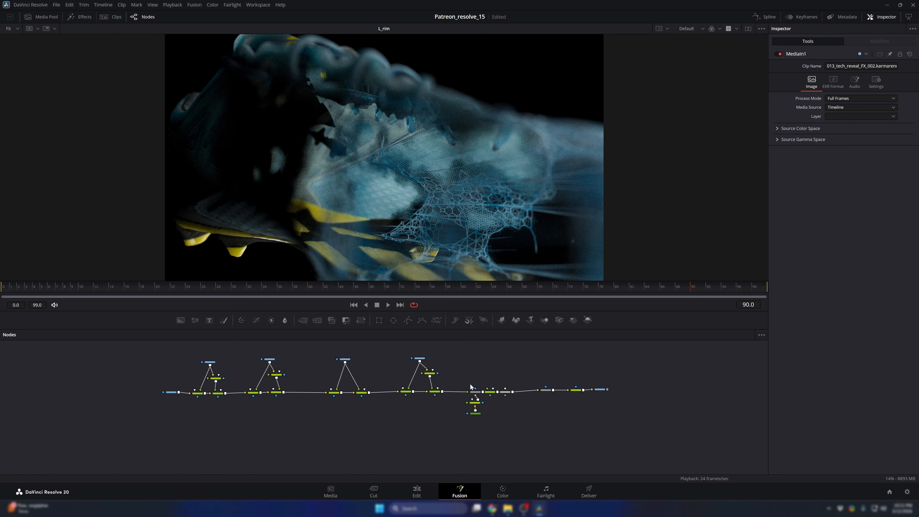
scroll(470, 387, "up", 5)
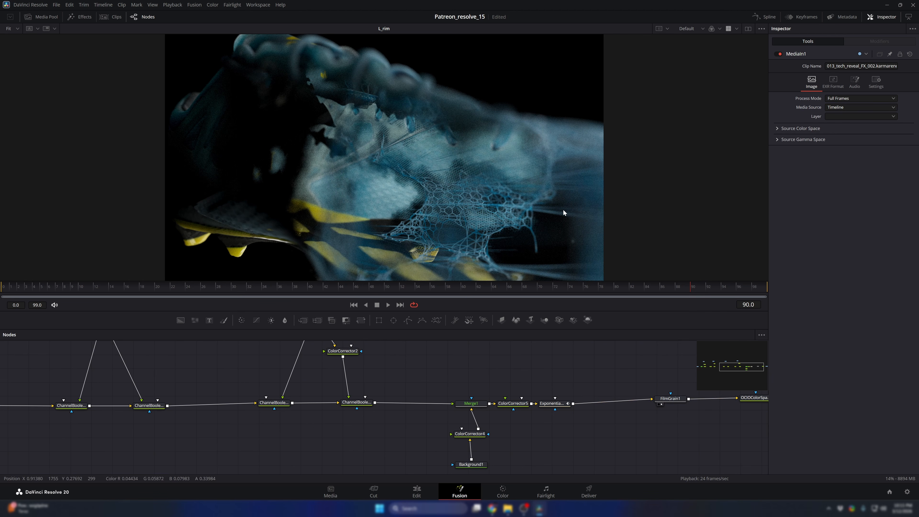
left_click_drag(366, 292, 254, 295)
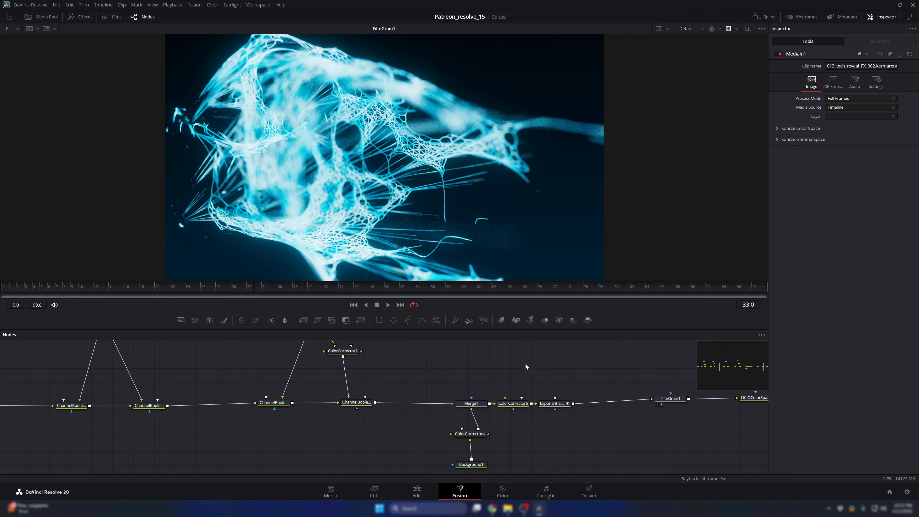
left_click_drag(537, 375, 566, 435)
key("Delete")
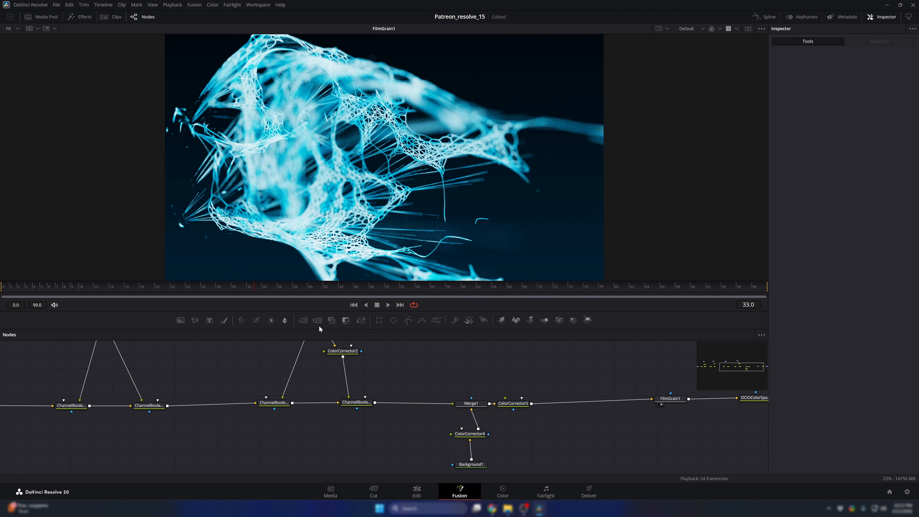
- Check the second clip's composite without glow at frame 26 and view its L_top and Emission passes
left_click_drag(310, 287, 202, 286)
left_click_drag(217, 360, 335, 387)
scroll(336, 387, "down", 3)
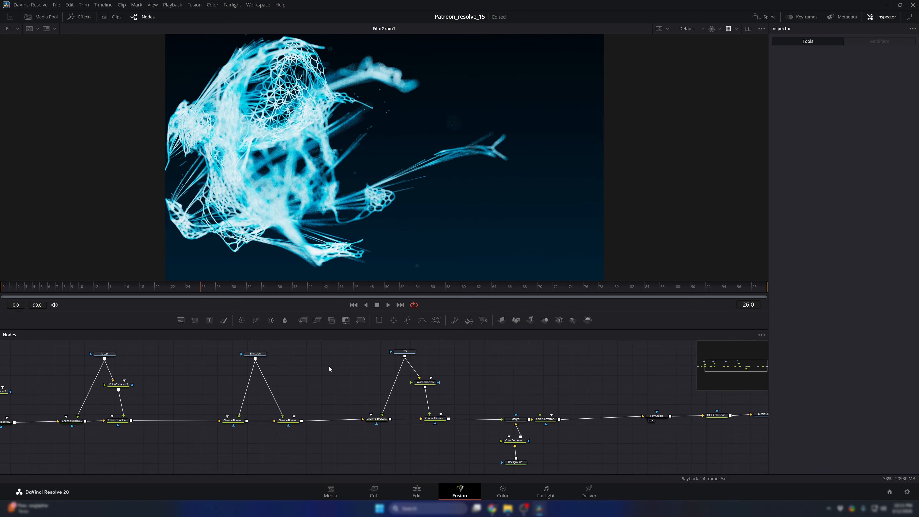
left_click_drag(282, 370, 309, 377)
left_click_drag(360, 355, 423, 367)
left_click(376, 375)
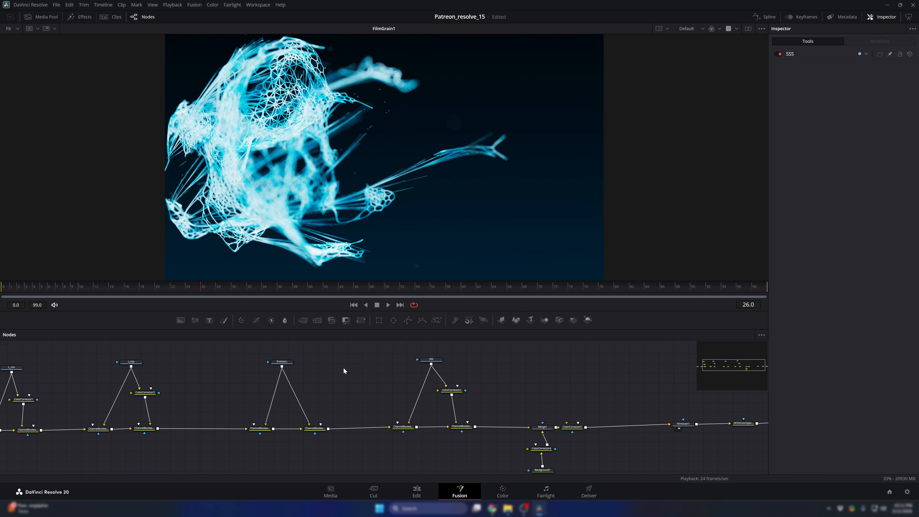
left_click_drag(344, 367, 433, 371)
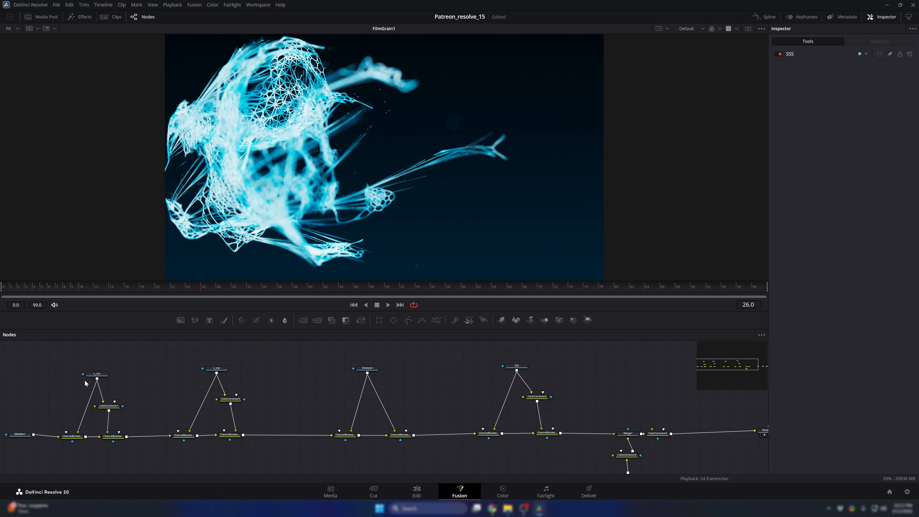
left_click(212, 372)
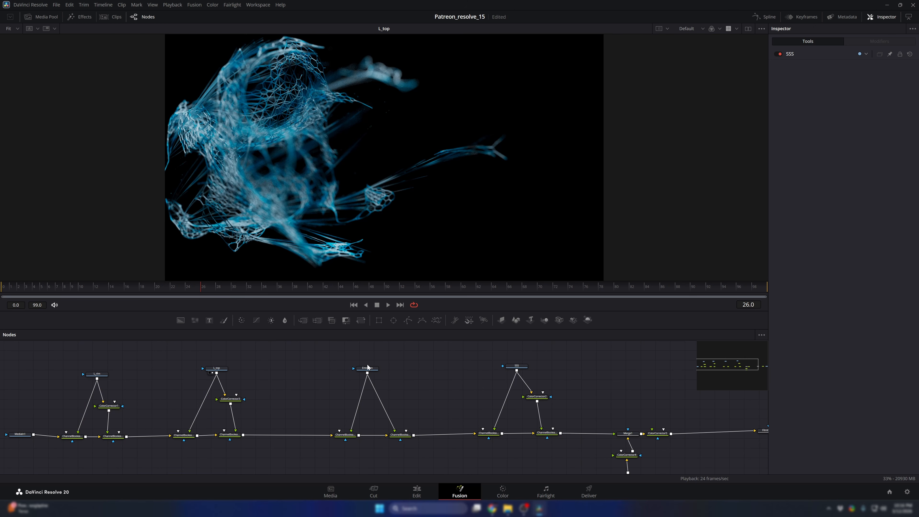
left_click(363, 373)
left_click_drag(476, 390, 350, 384)
- Return to the Edit page and delete the 013_tech_reveal_FX_002 clip from the timeline
left_click(417, 491)
key("Delete")
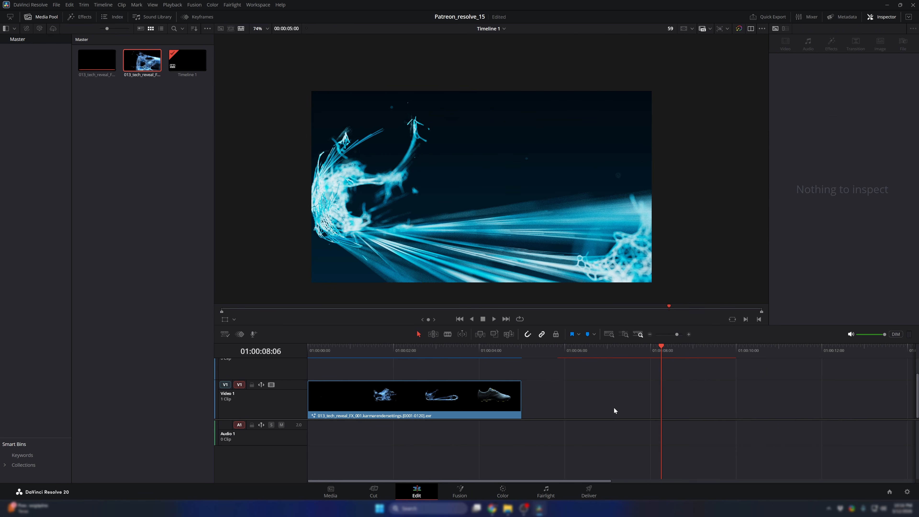
- Open the first clip's Fusion composition and delete its Exponential Glow node
left_click(413, 389)
right_click(422, 398)
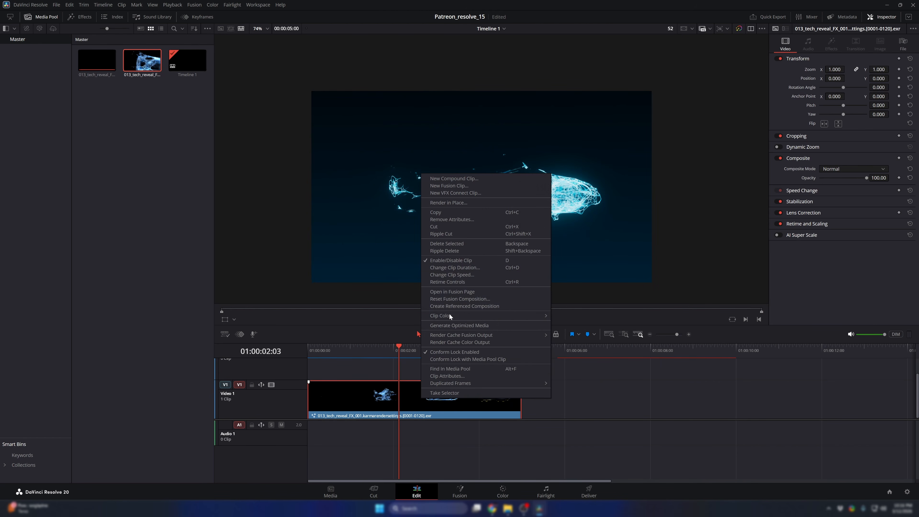
left_click(450, 293)
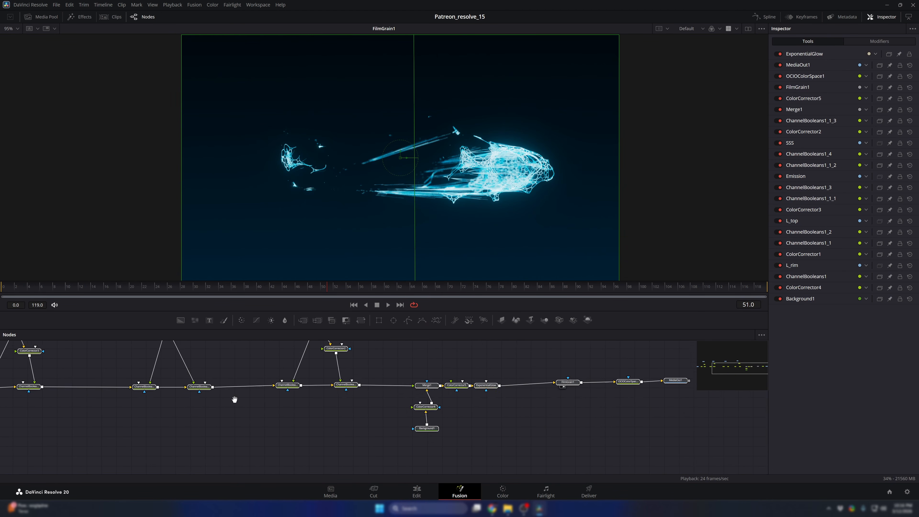
left_click_drag(234, 400, 145, 403)
left_click(398, 389)
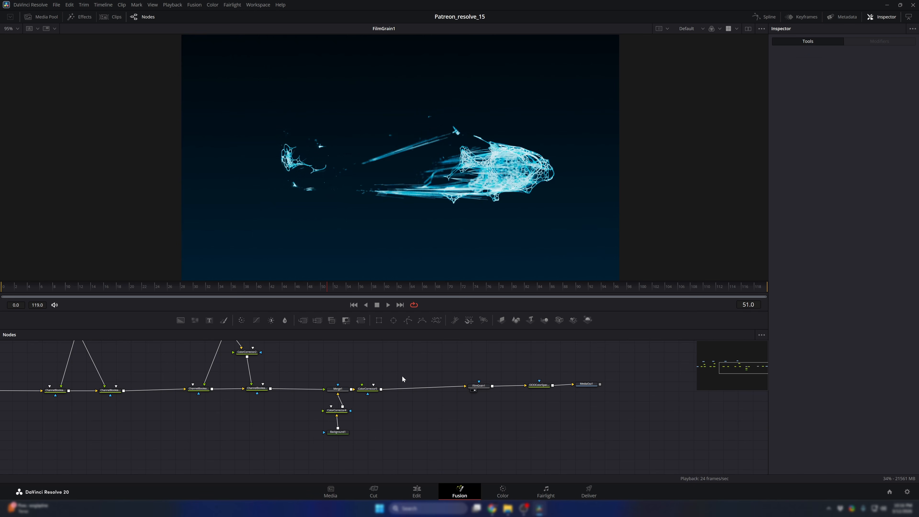
- Return to the Edit page and play the first clip from its start to review it without the glow
left_click(416, 492)
left_click(411, 353)
left_click(314, 354)
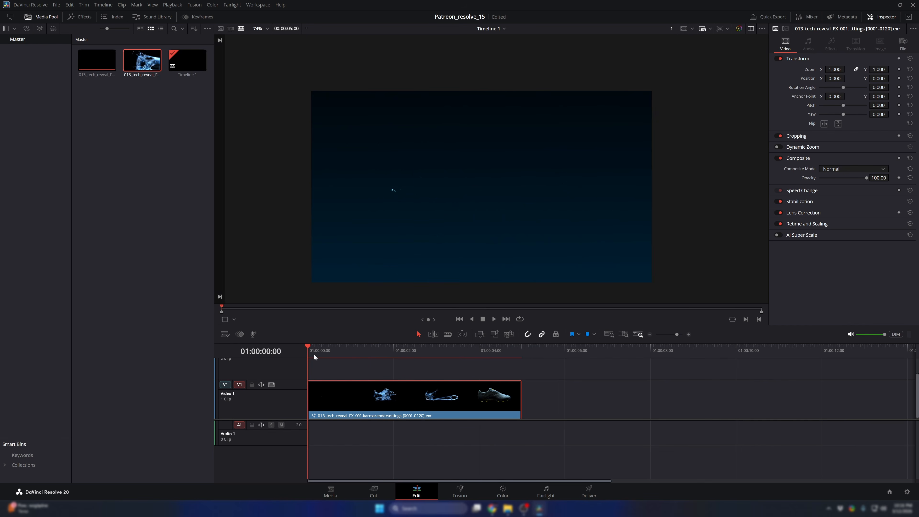
key("space")
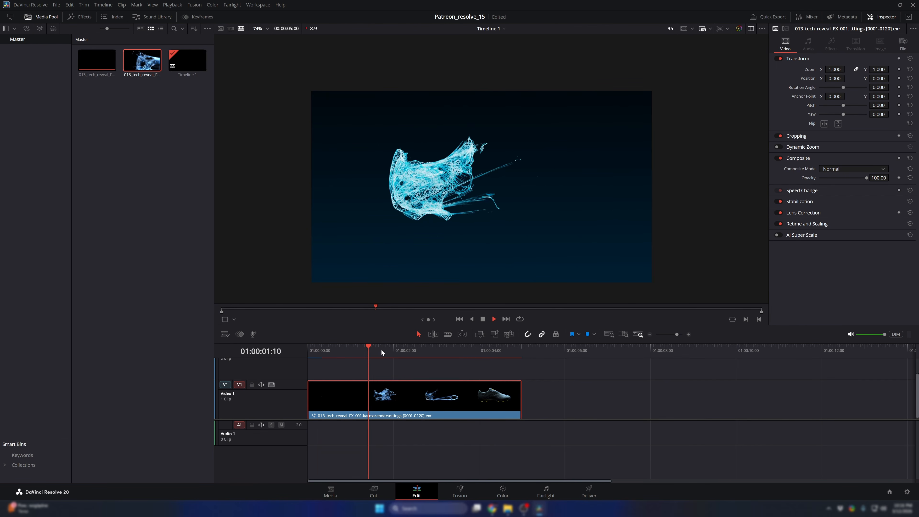
- Pause the timeline playback and resume it from a slightly earlier frame to review the clip without glow
key("space")
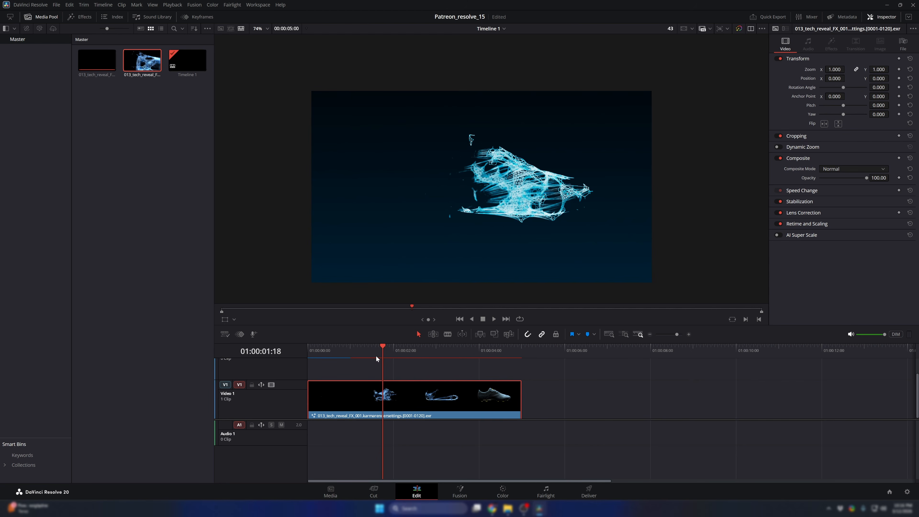
left_click(376, 356)
key("space")
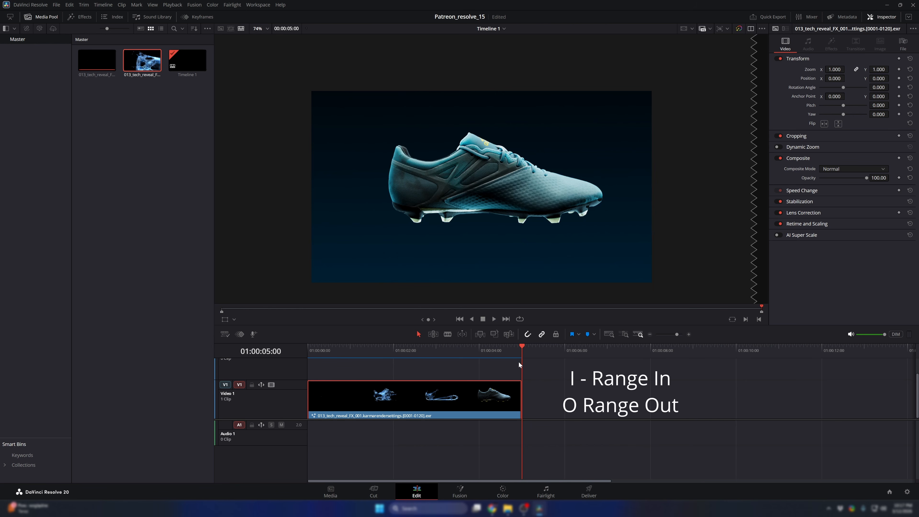
- Mark the timeline's out point at the end of the clip and switch to the Deliver page
key("o")
left_click_drag(520, 350, 488, 364)
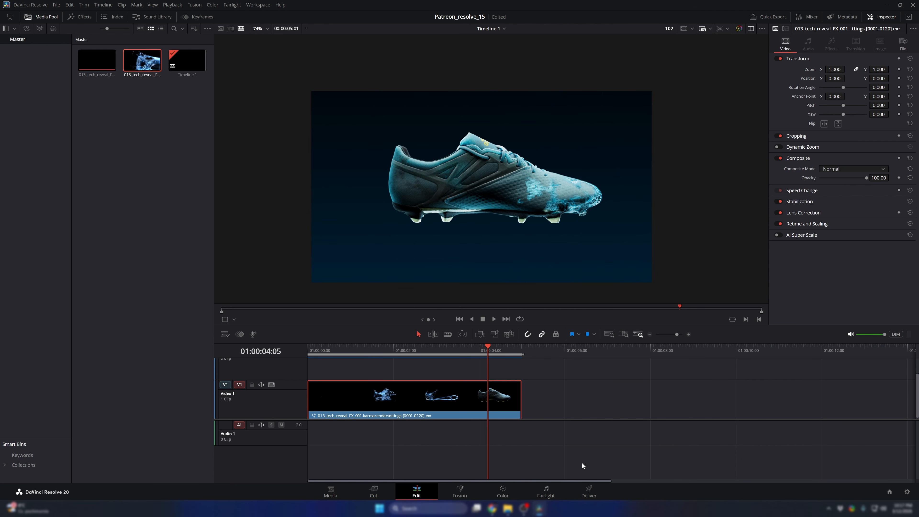
left_click(589, 493)
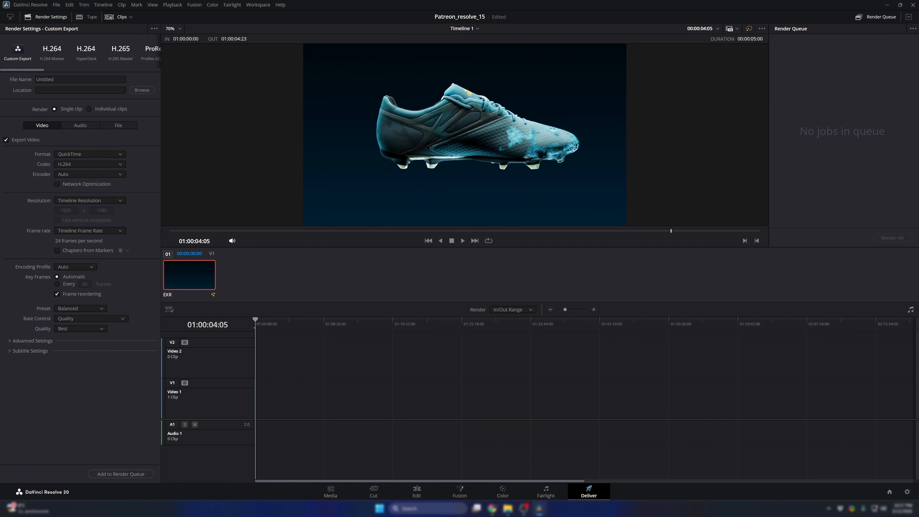
- Name the export file FX_transition and choose the folder for saving it
left_click_drag(62, 79, 35, 79)
type("X_transition")
left_click(147, 91)
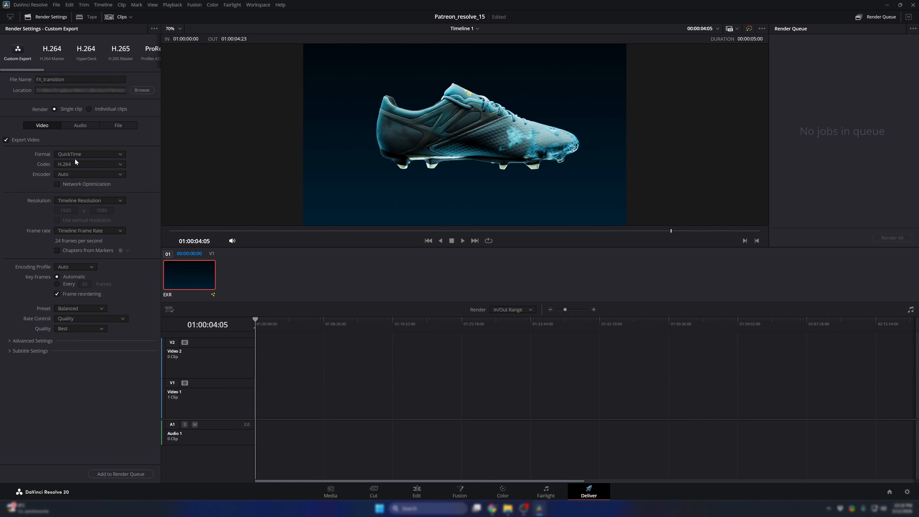
- Set the export format to MP4 and the codec to H.264
left_click(74, 153)
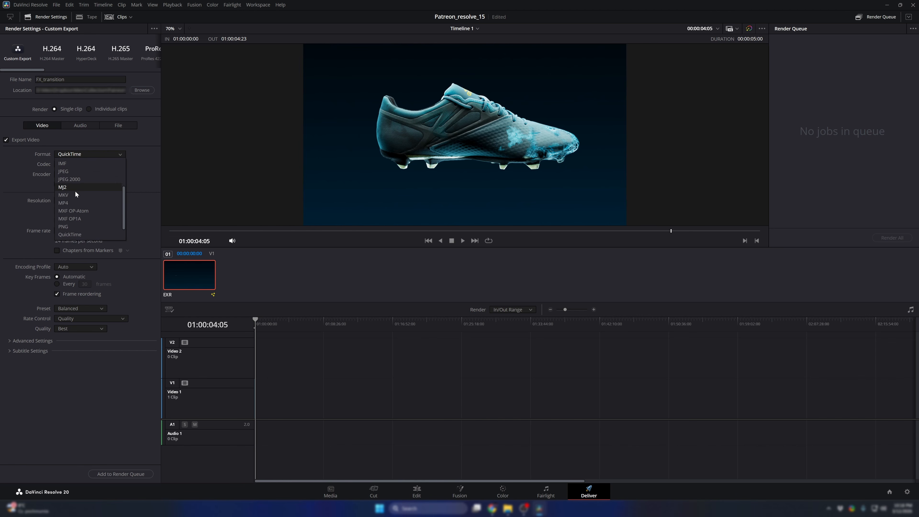
left_click(72, 202)
left_click(71, 166)
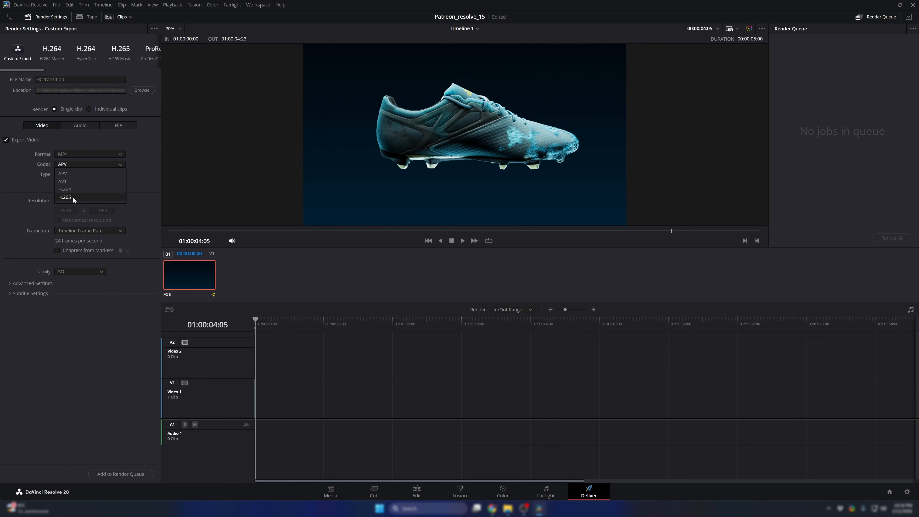
left_click(72, 190)
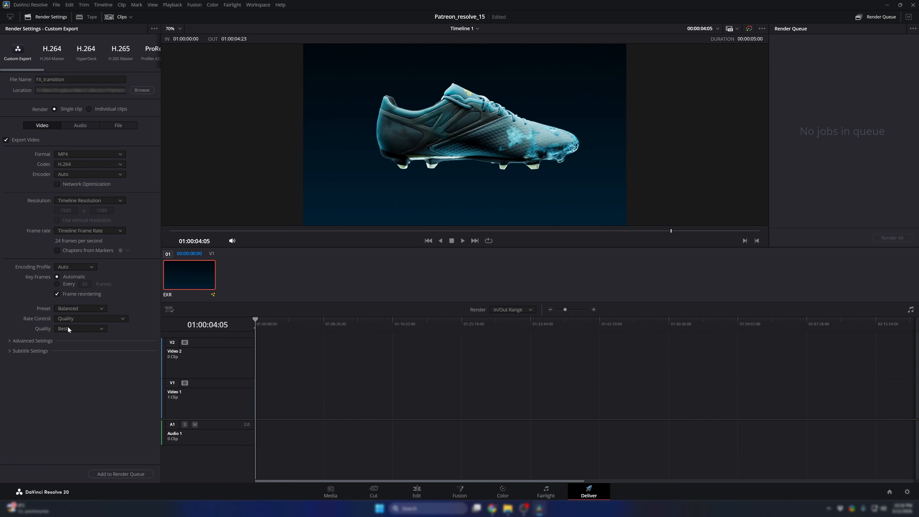
- Preview the marked render range on the Deliver timeline, playing it from about 01:00:00:23
scroll(271, 356, "up", 6)
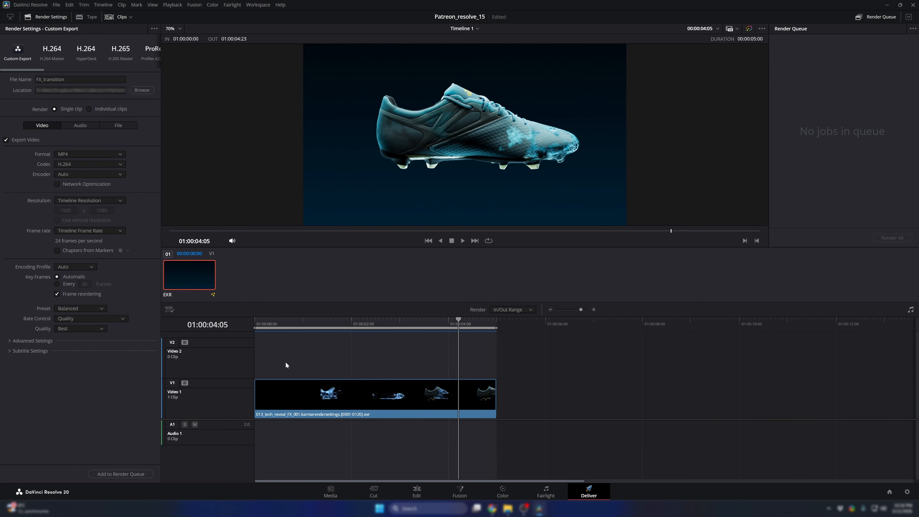
mouse_move(313, 329)
left_mouse_down()
mouse_move(269, 336)
mouse_move(297, 332)
left_mouse_up()
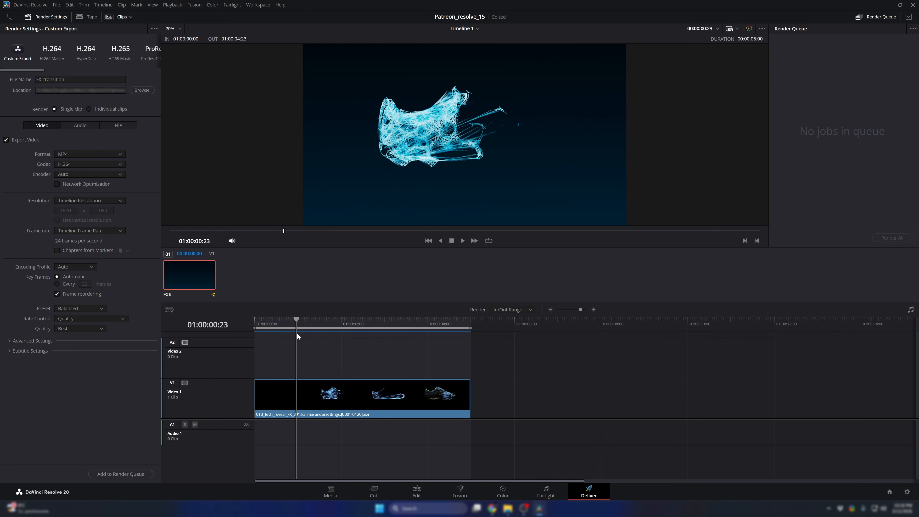
key("space")
key("space")
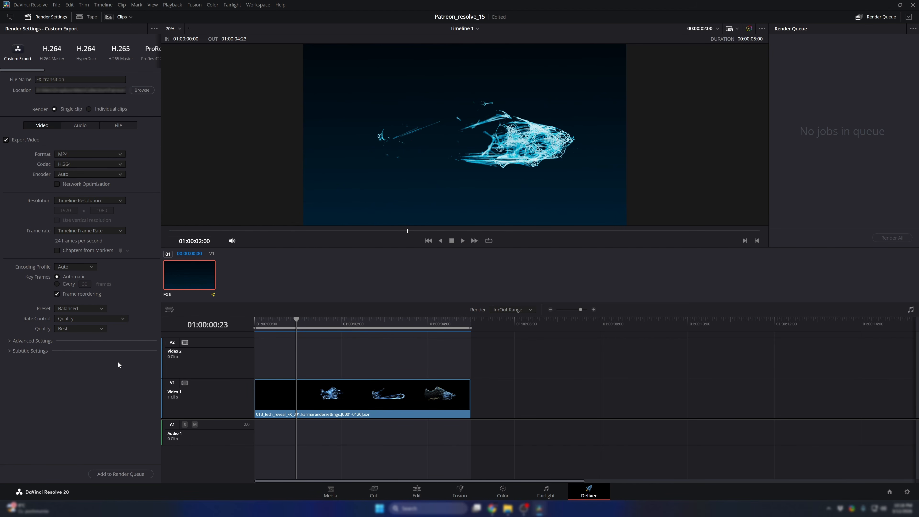
- Enable the use of render cached images in the advanced video export settings
left_click(30, 341)
scroll(22, 391, "down", 1)
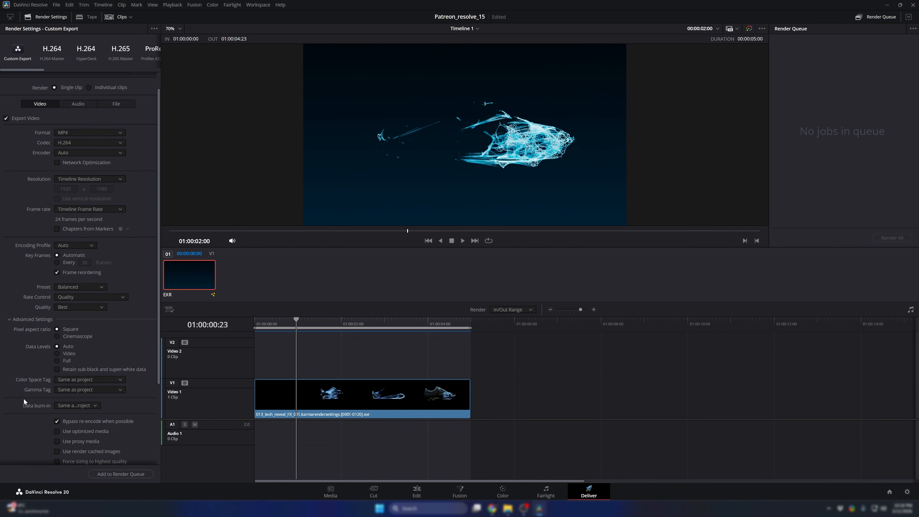
scroll(24, 399, "down", 3)
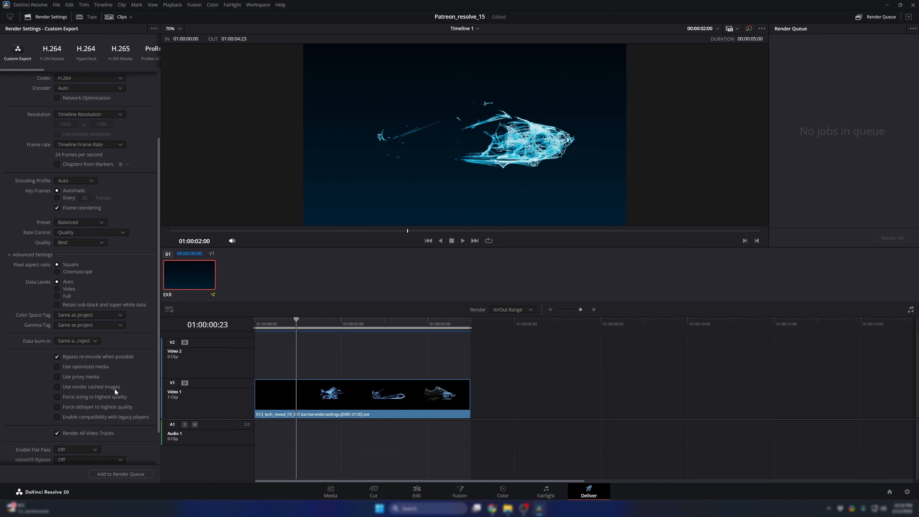
left_click(70, 387)
- Add the FX_transition export to the render queue, render it, and move the playhead to the clip's end
left_click(130, 473)
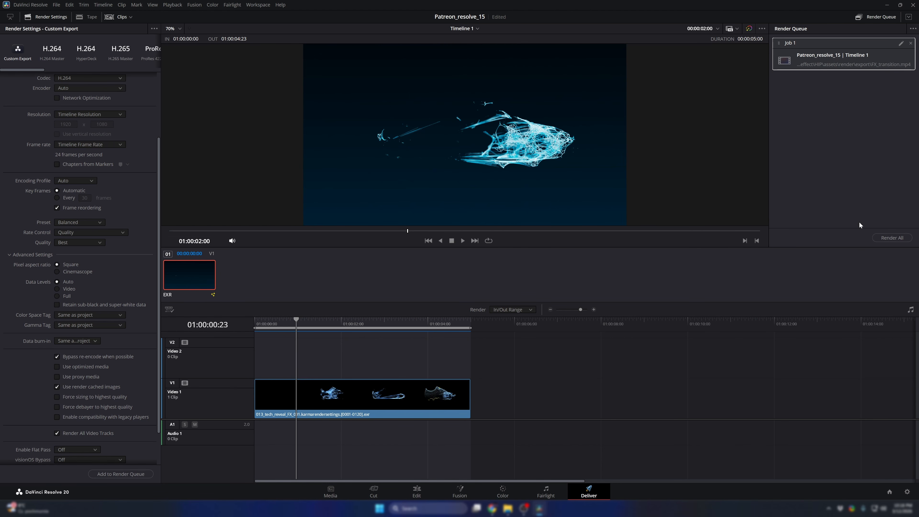
left_click(886, 238)
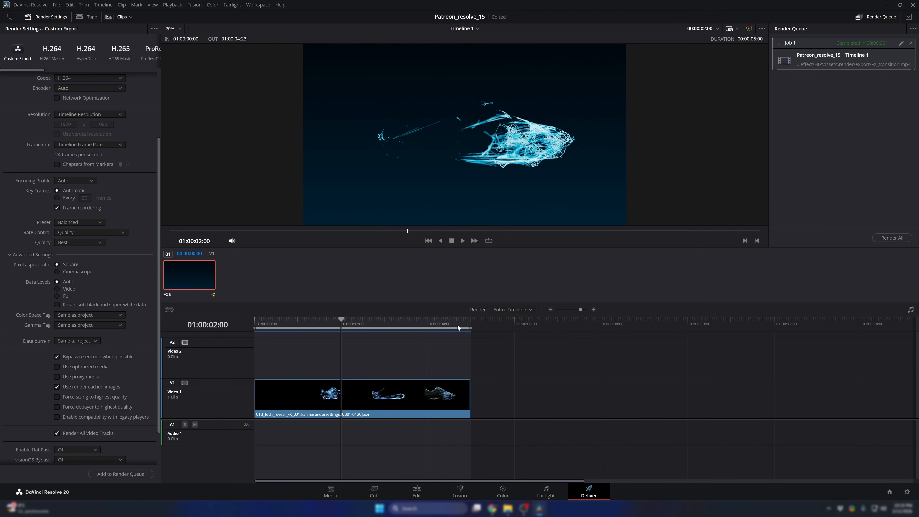
left_click_drag(458, 328, 471, 342)
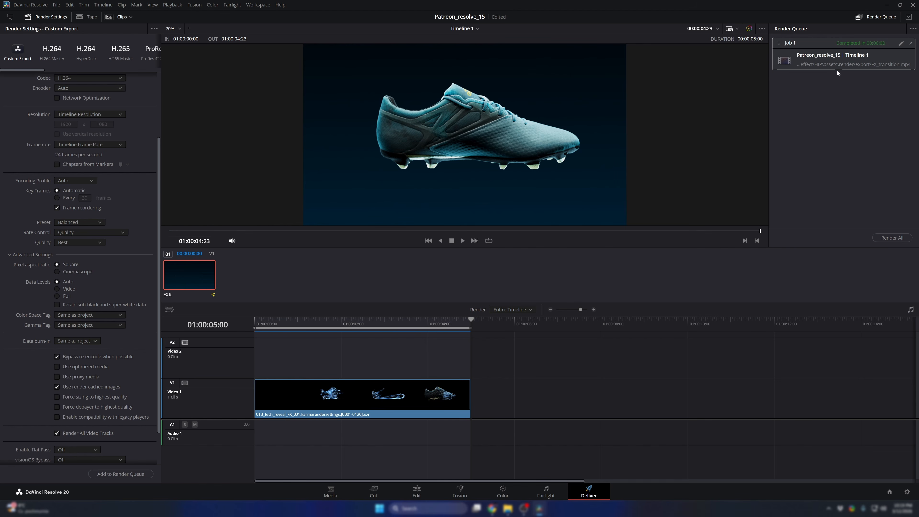
- Show the finished render job's file location and play FX_transition.mp4 from the export folder
right_click(838, 55)
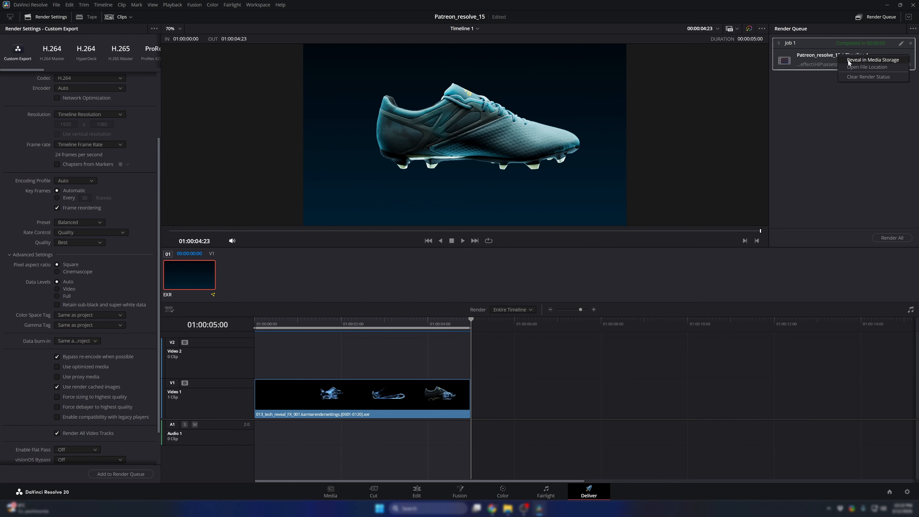
left_click(854, 68)
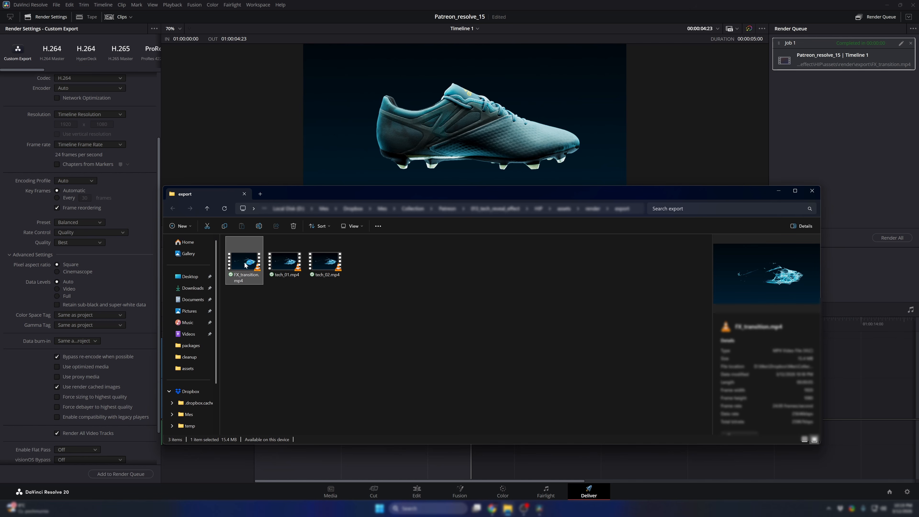
double_click(245, 265)
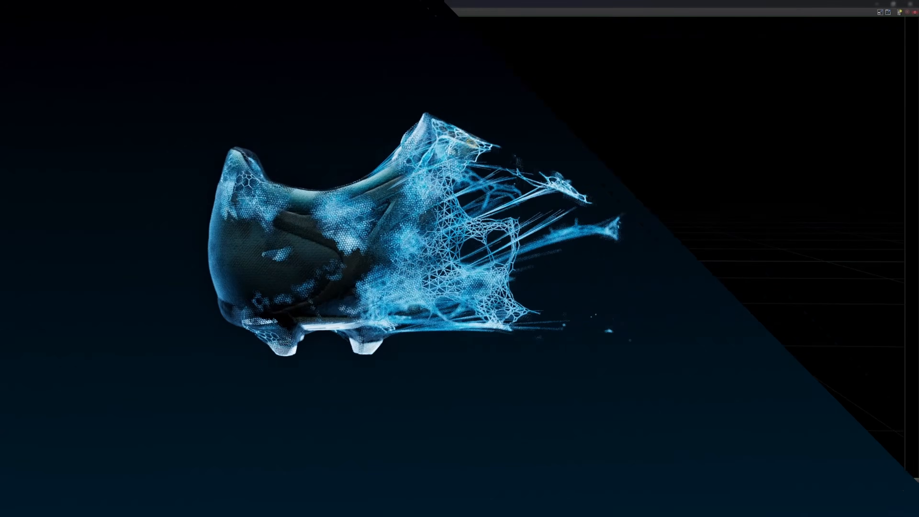